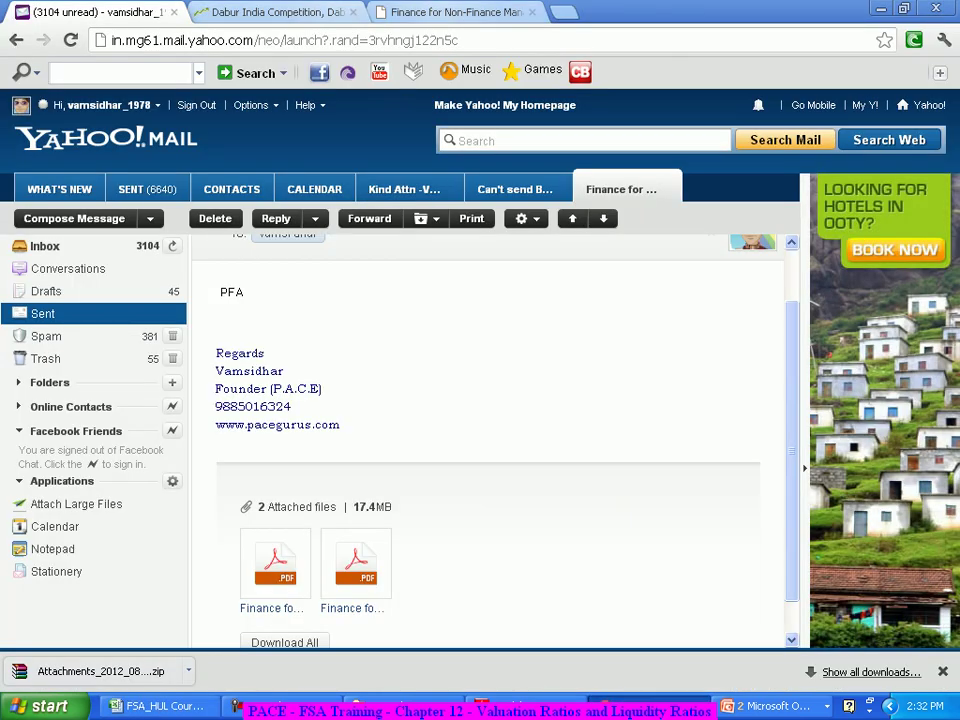
Load bseindia.com in a new browser tab and go to the equity Historical Data page for stock prices.
key("ctrl+t")
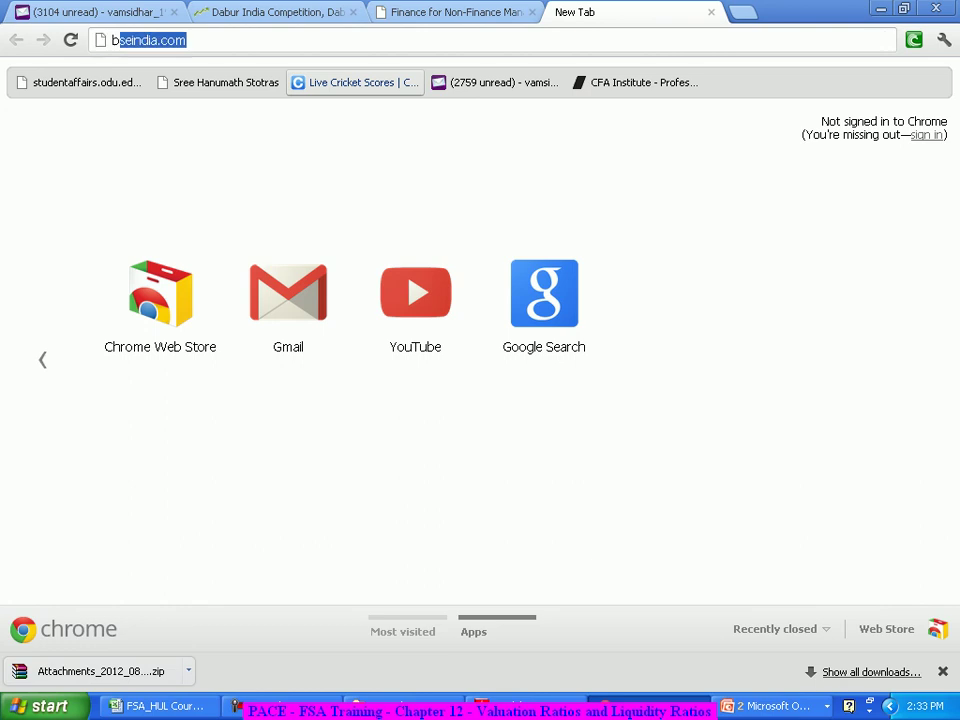
type("bseind")
key("Return")
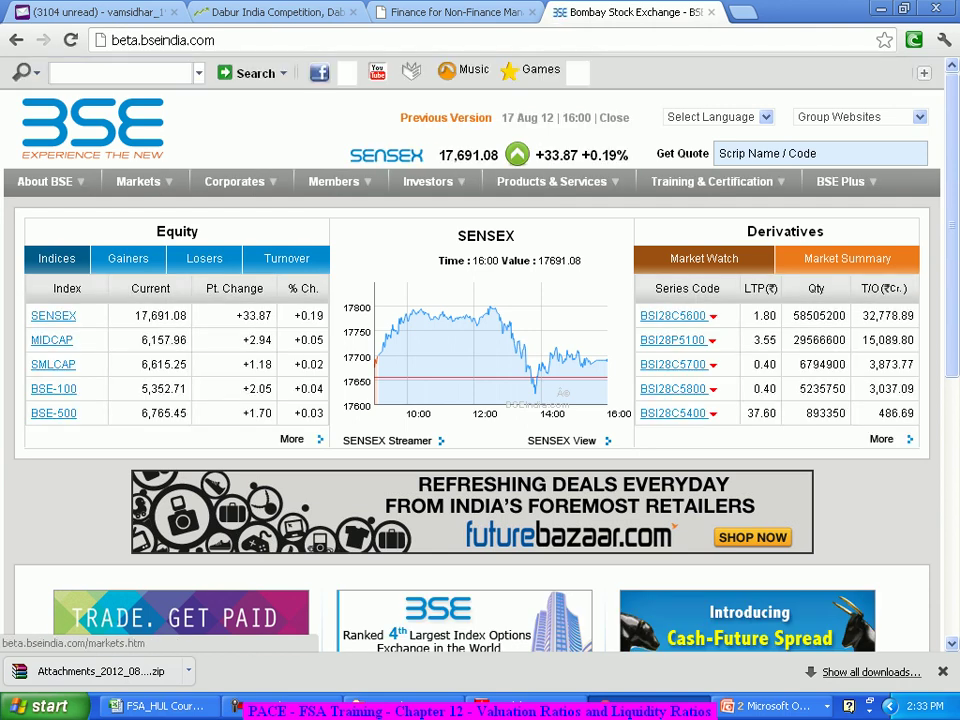
left_click(138, 181)
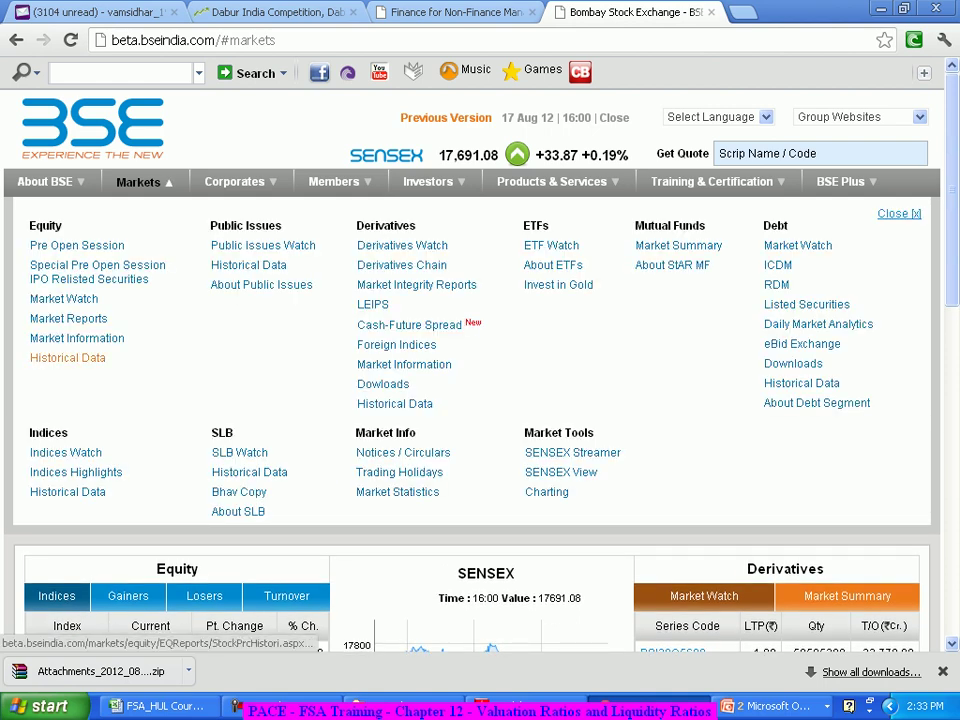
left_click(67, 357)
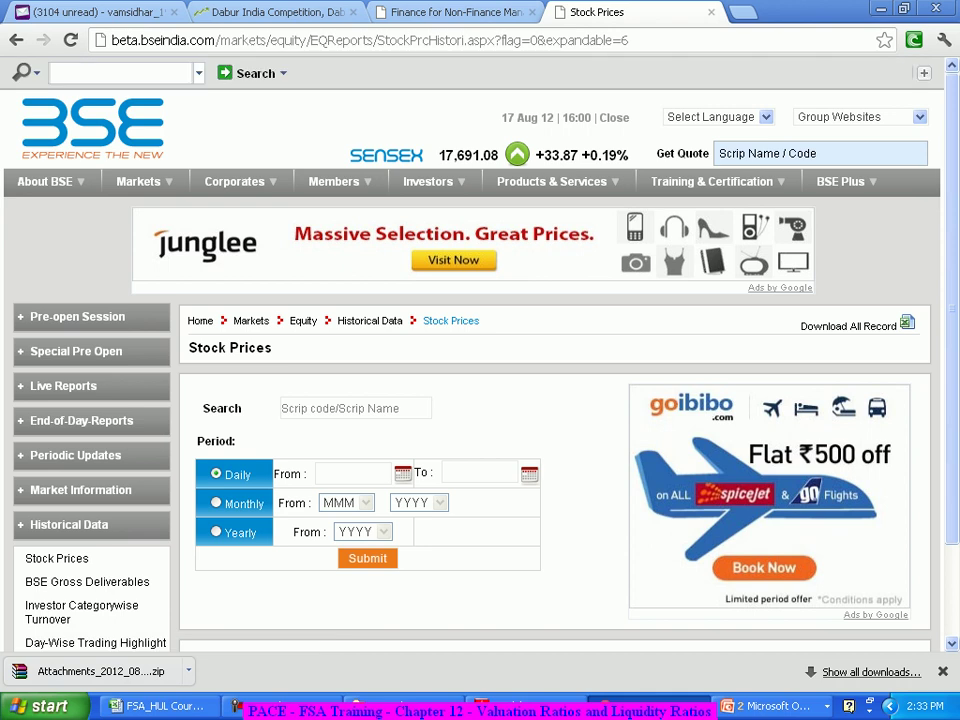
Look up the scrip HUL in the stock price search and choose Hindustan Unilever Ltd.
left_click(283, 408)
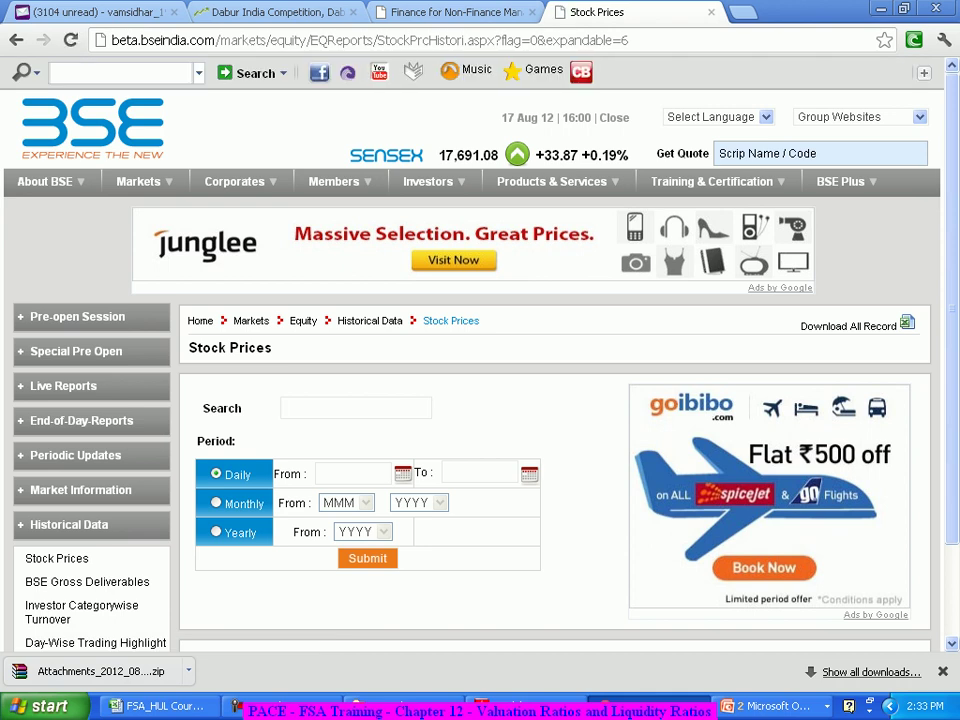
type("HUL")
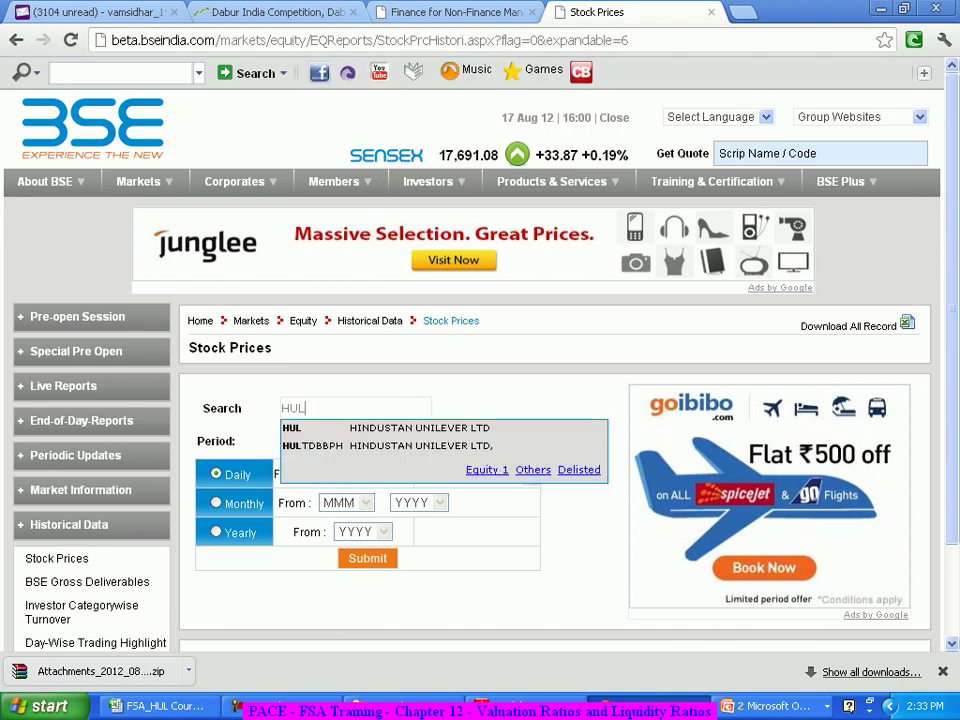
key("Down")
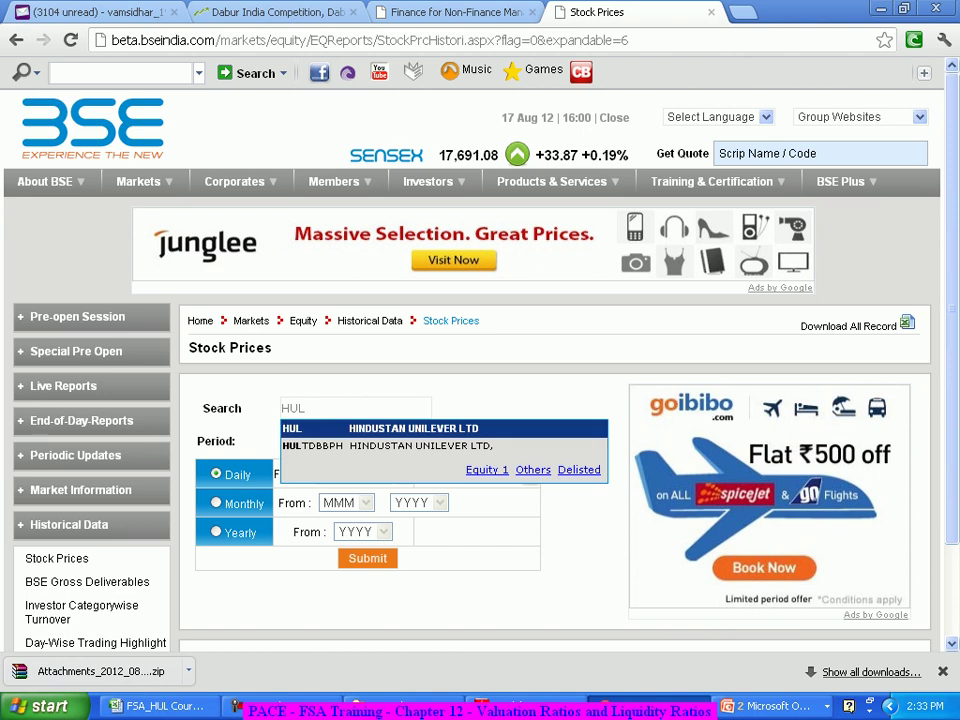
key("Return")
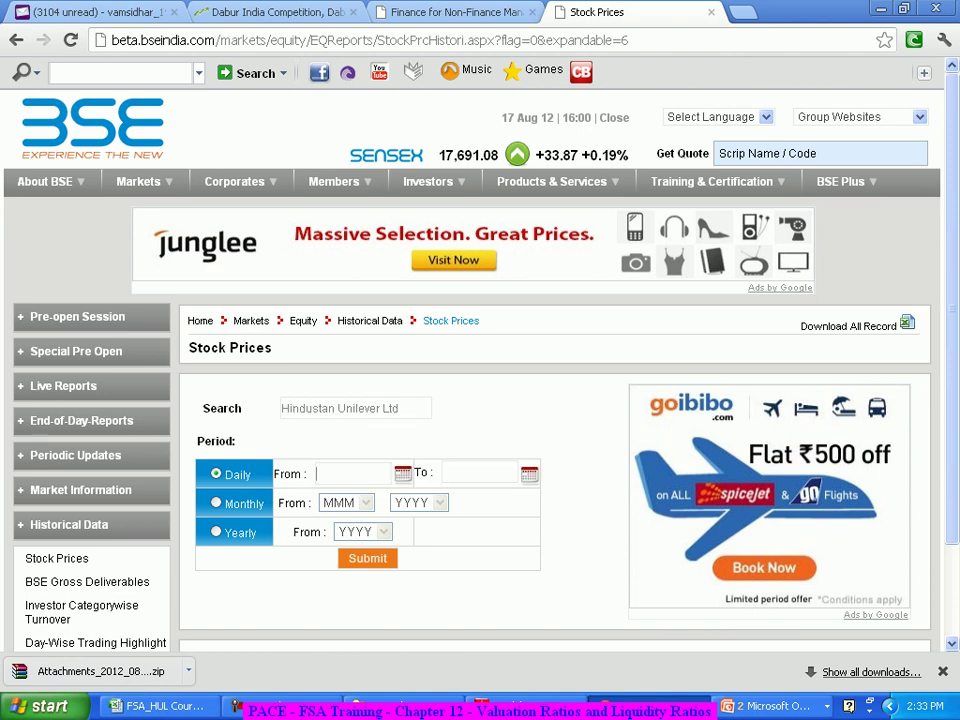
Retrieve the company's yearly stock prices starting from 2007 and bring the price table into view.
left_click(216, 531)
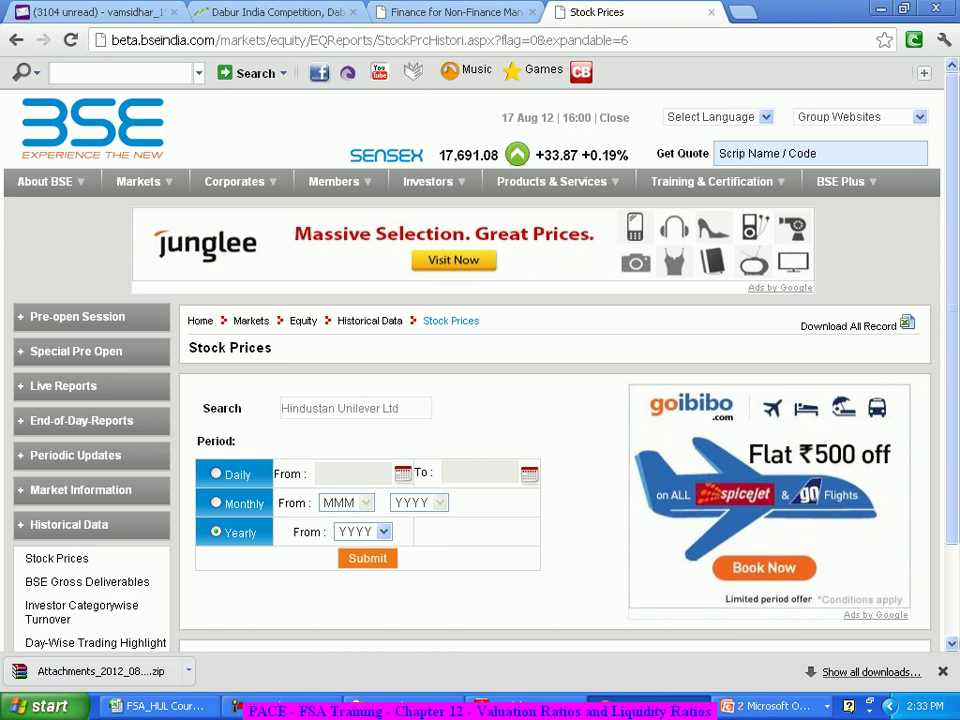
left_click(362, 531)
key("Down")
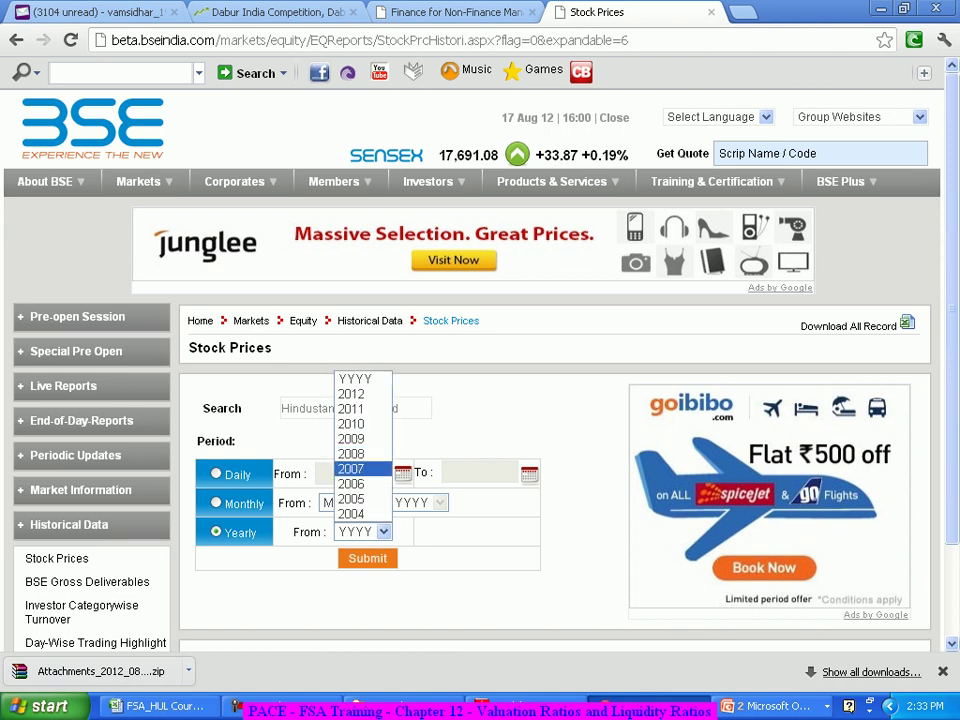
key("Return")
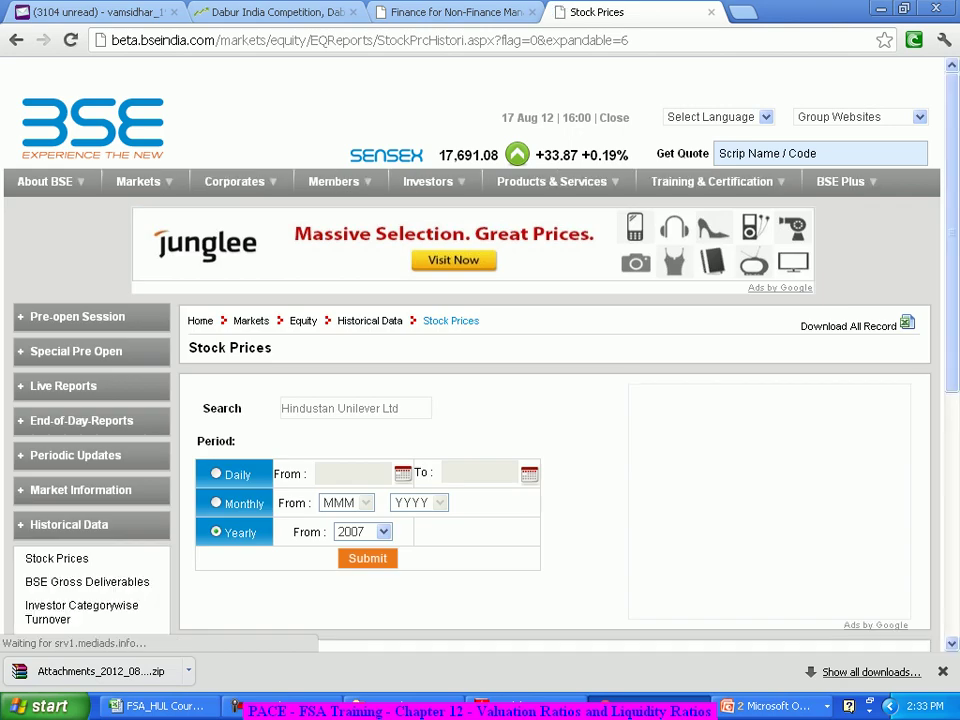
scroll(480, 400, "down", 4)
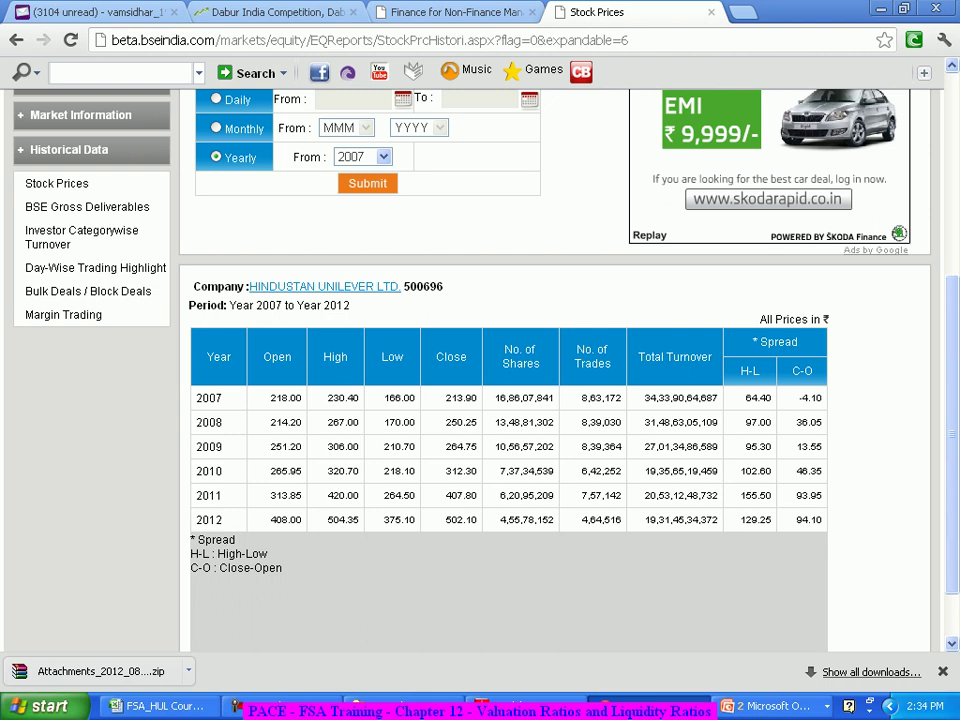
In the Excel Ratios sheet, enter the 2007 and 2008 BSE closing prices as Market Price: 213.9 in C50 and 250.25 in D50.
double_click(461, 397)
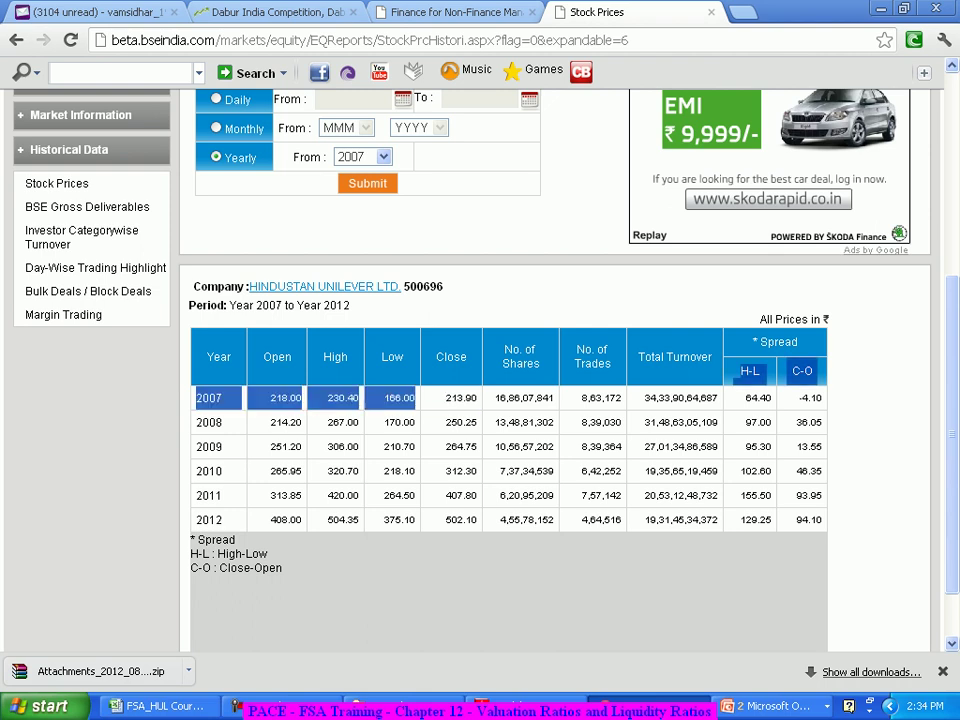
key("alt+Tab")
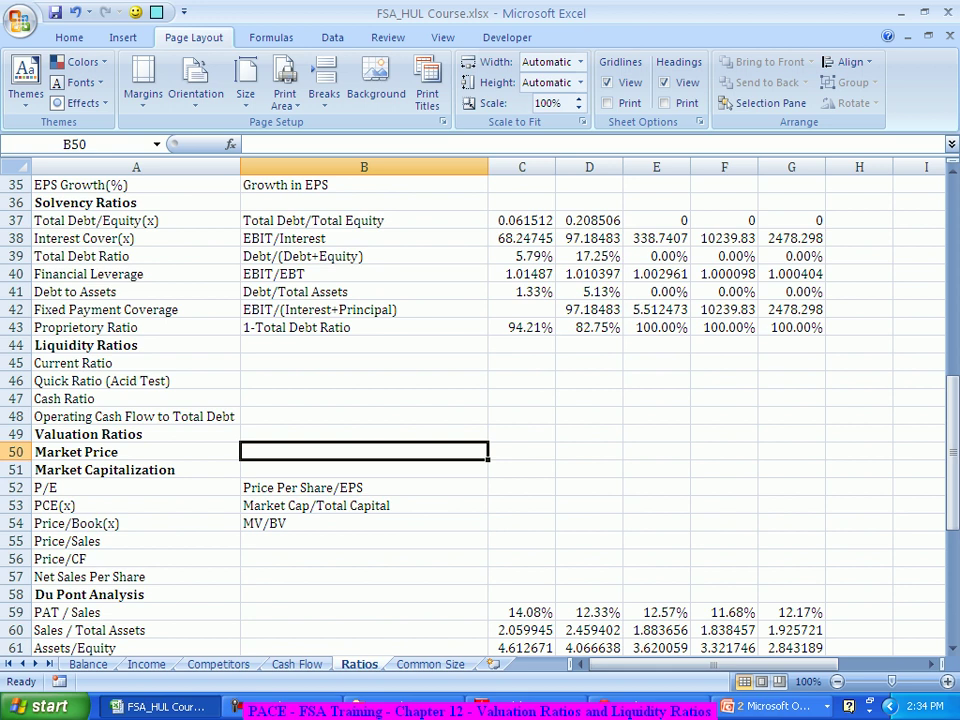
left_click(521, 451)
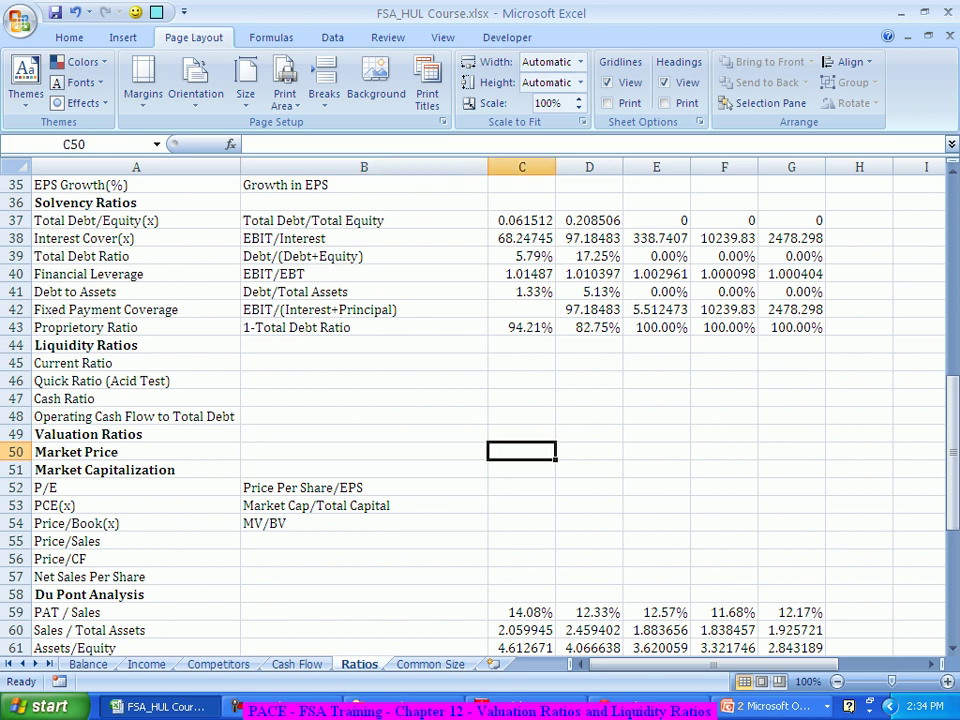
type("213.9")
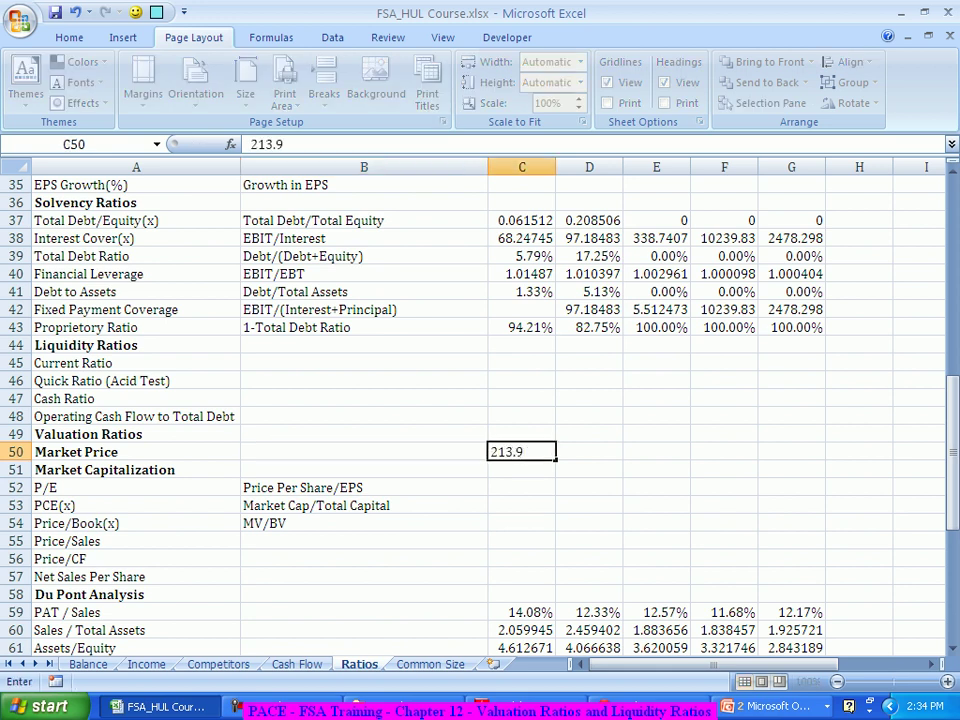
key("Tab")
key("alt+Tab")
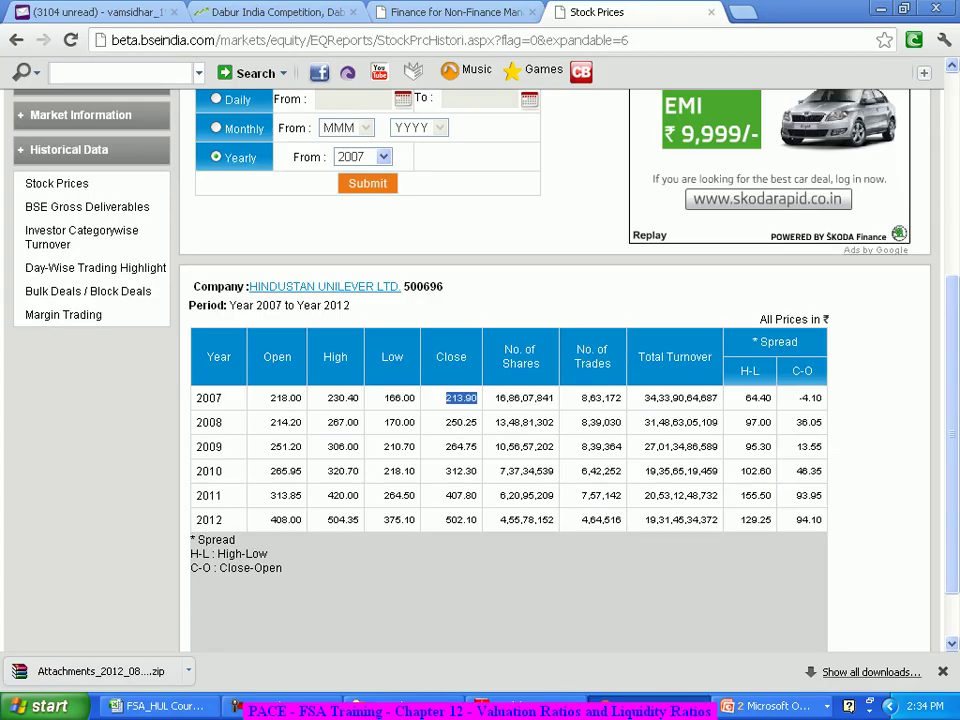
key("alt+Tab")
type("250")
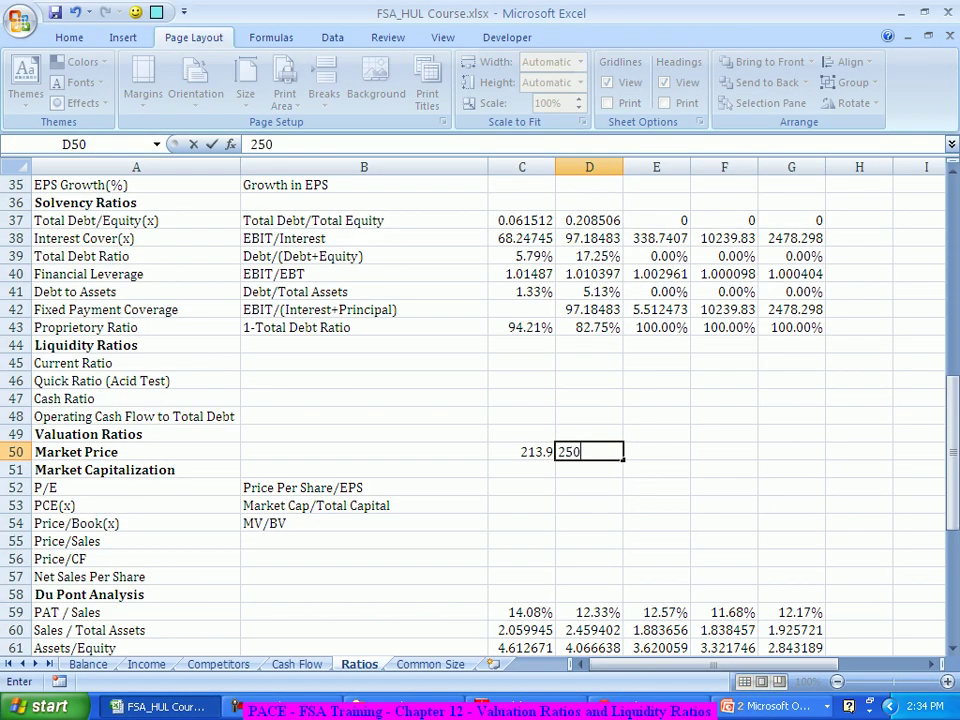
type(".25")
key("Tab")
Enter the 2009 and 2010 BSE closing prices in the Market Price row: 264.75 in E50 and 312.3 in F50.
key("alt+Tab")
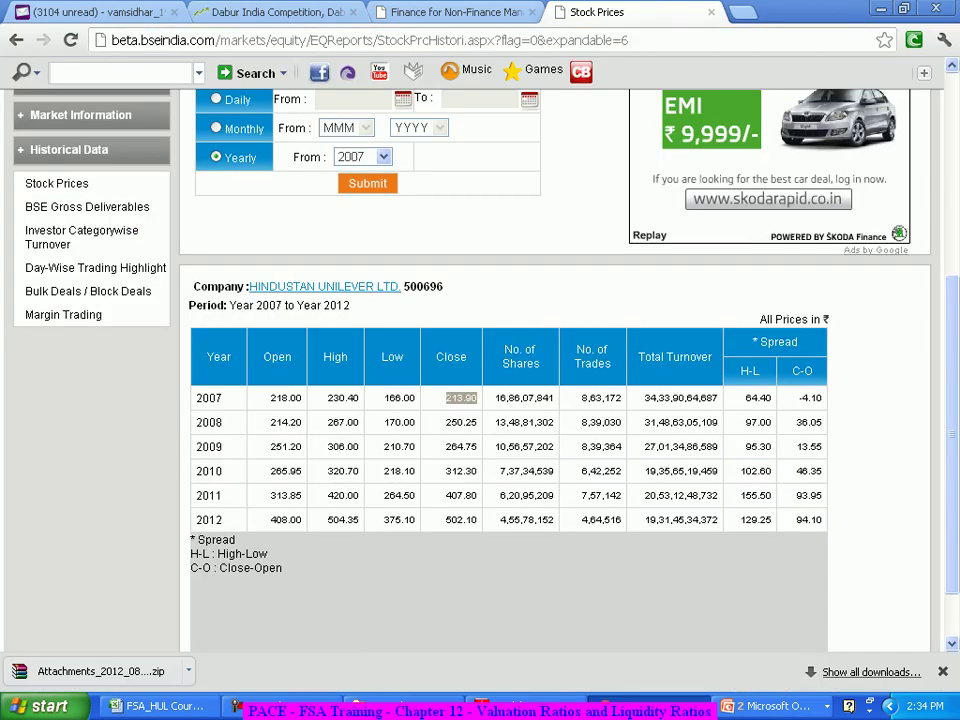
key("alt+Tab")
type("2")
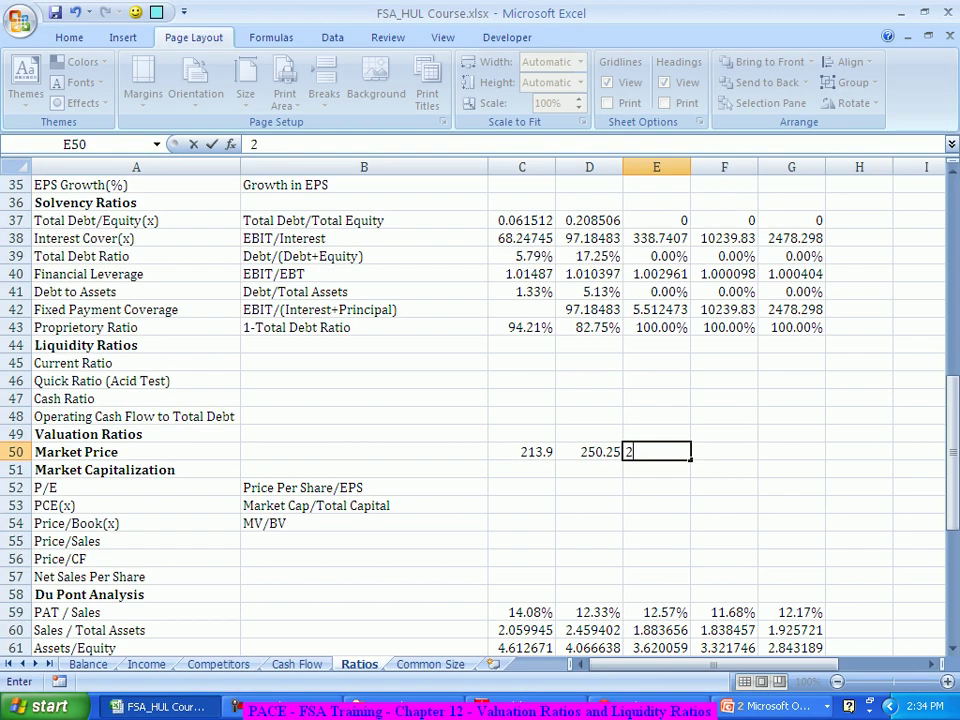
type("64.75")
key("Tab")
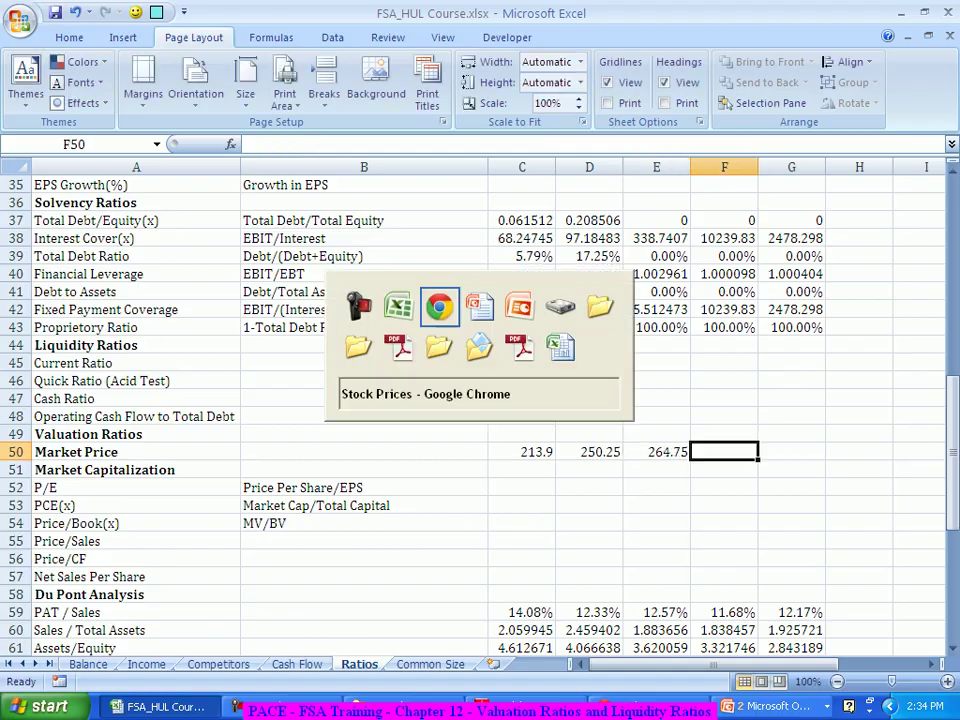
key("alt+Tab")
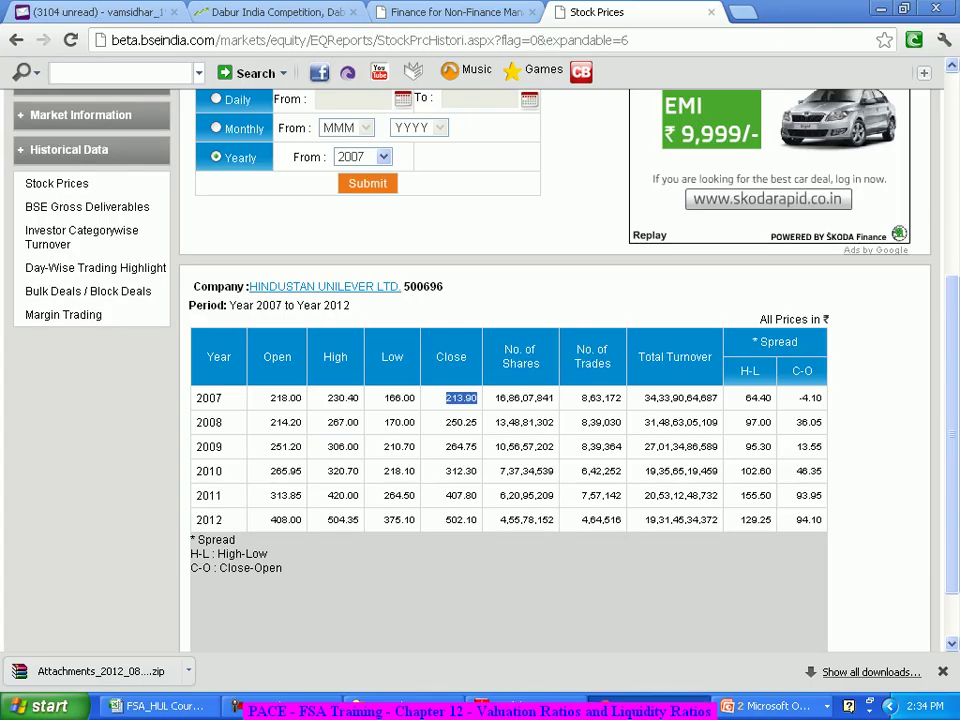
key("alt+Tab")
type("312.3")
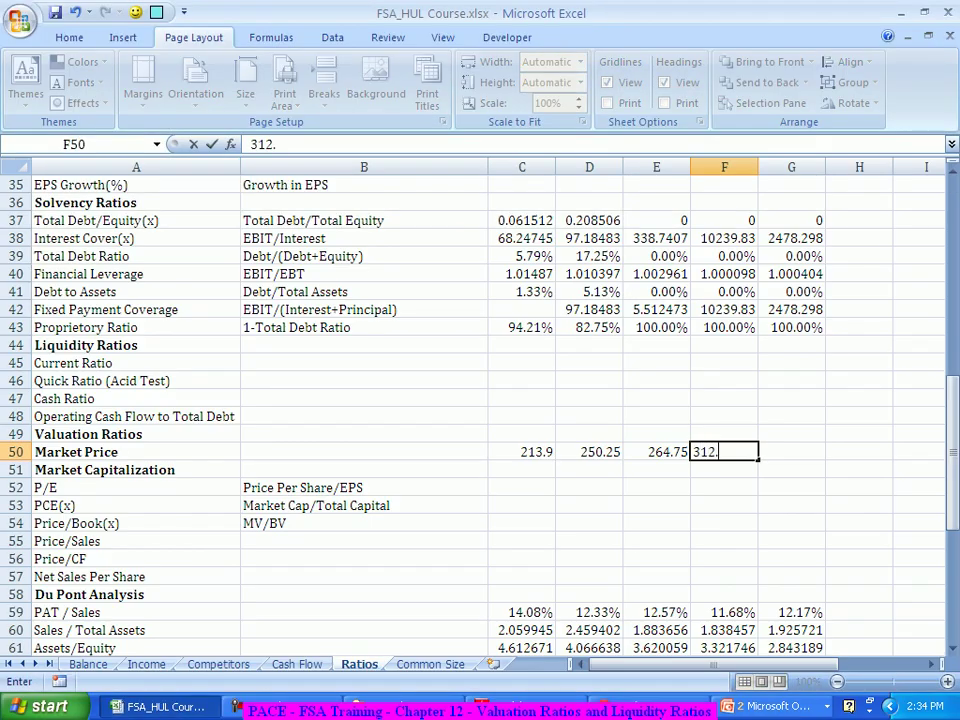
key("Tab")
Check the 2011 closing price on the BSE page and enter 407.8 as Market Price in G50.
key("alt+Tab")
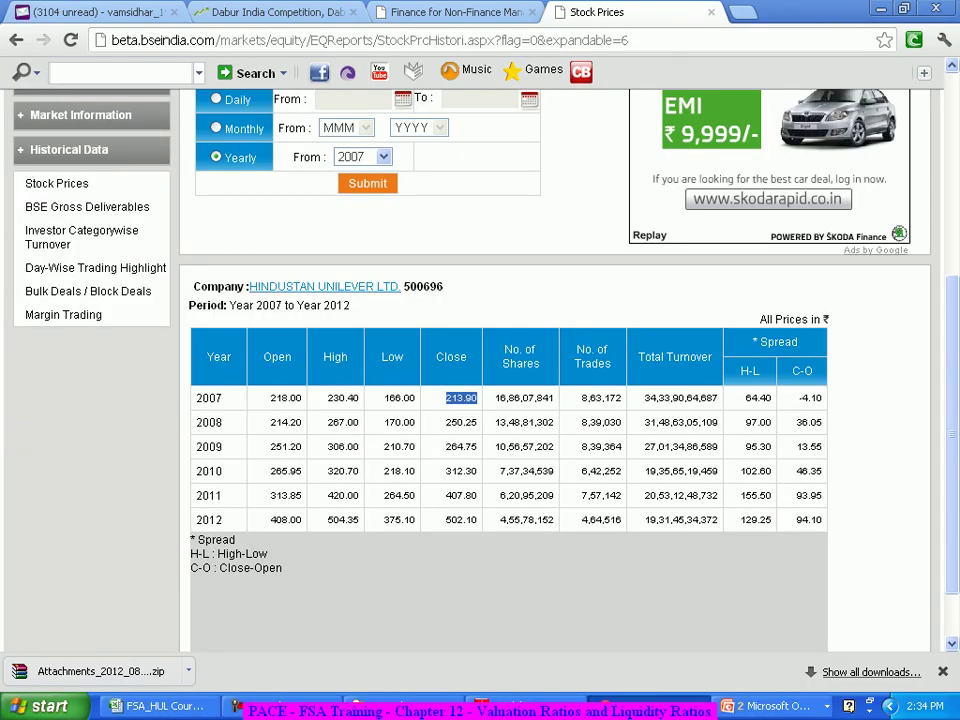
key("alt+Tab")
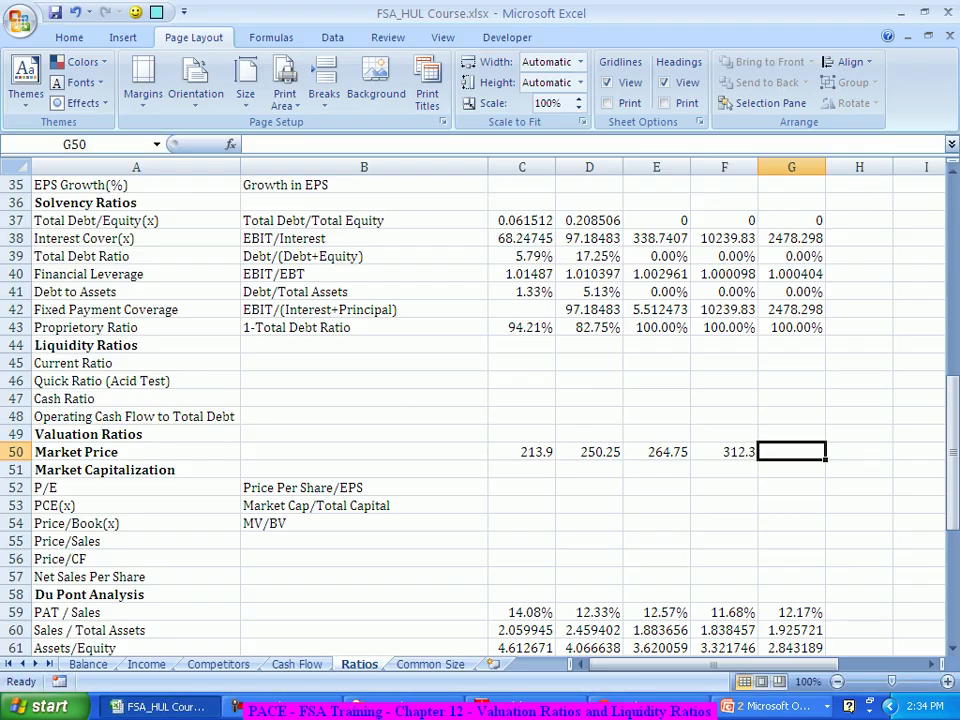
type("407.8")
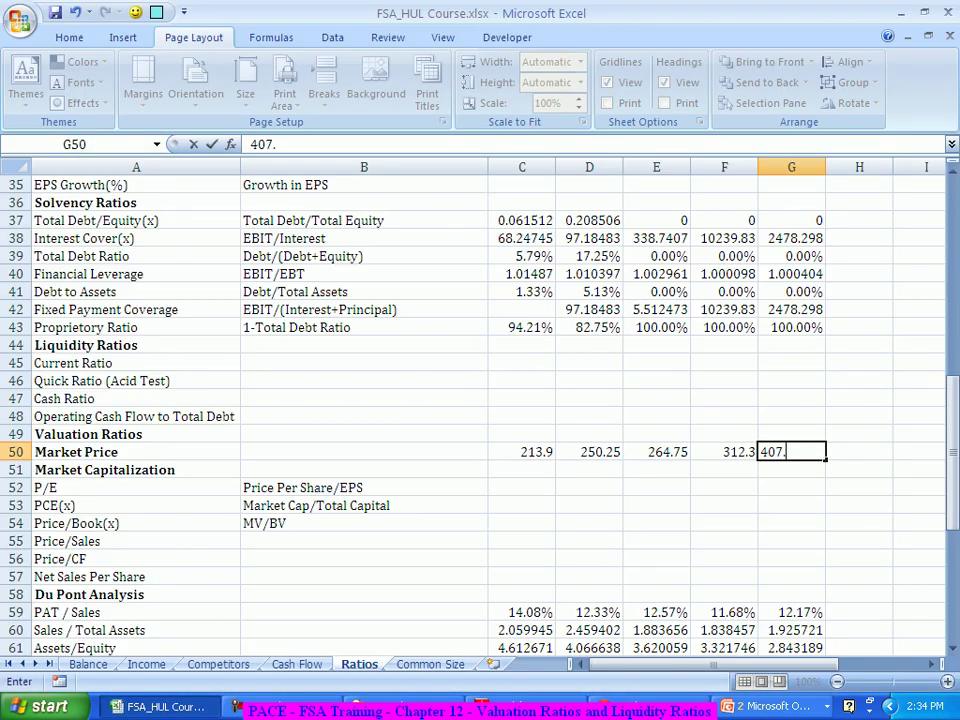
key("Return")
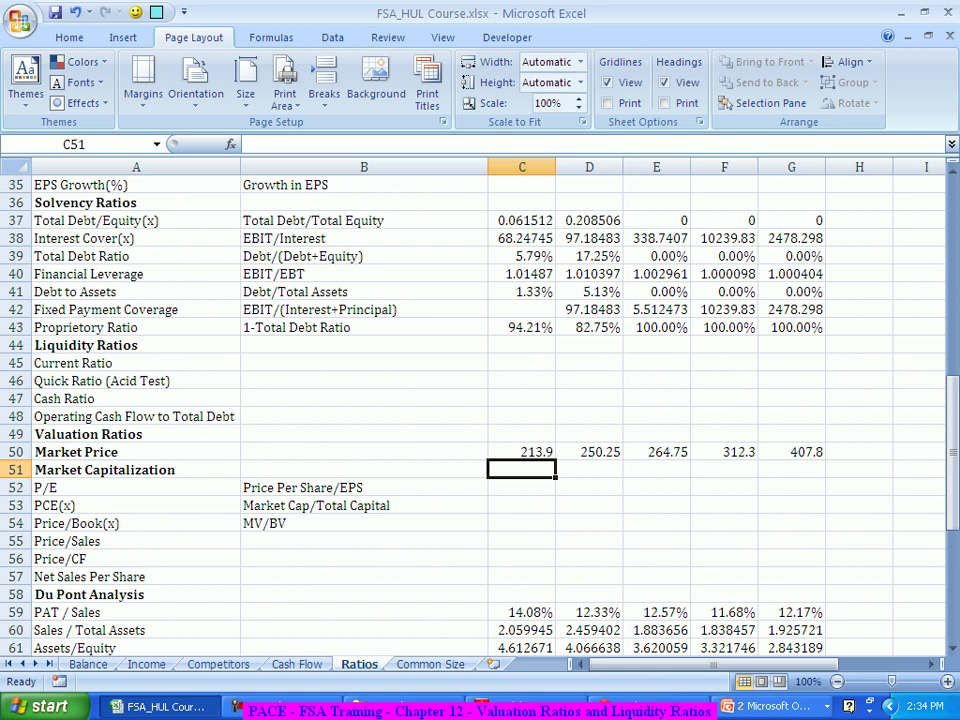
Switch to Chrome and examine the recent closing prices against the 2011 and 2012 yearly highs in the BSE table.
key("alt+Tab")
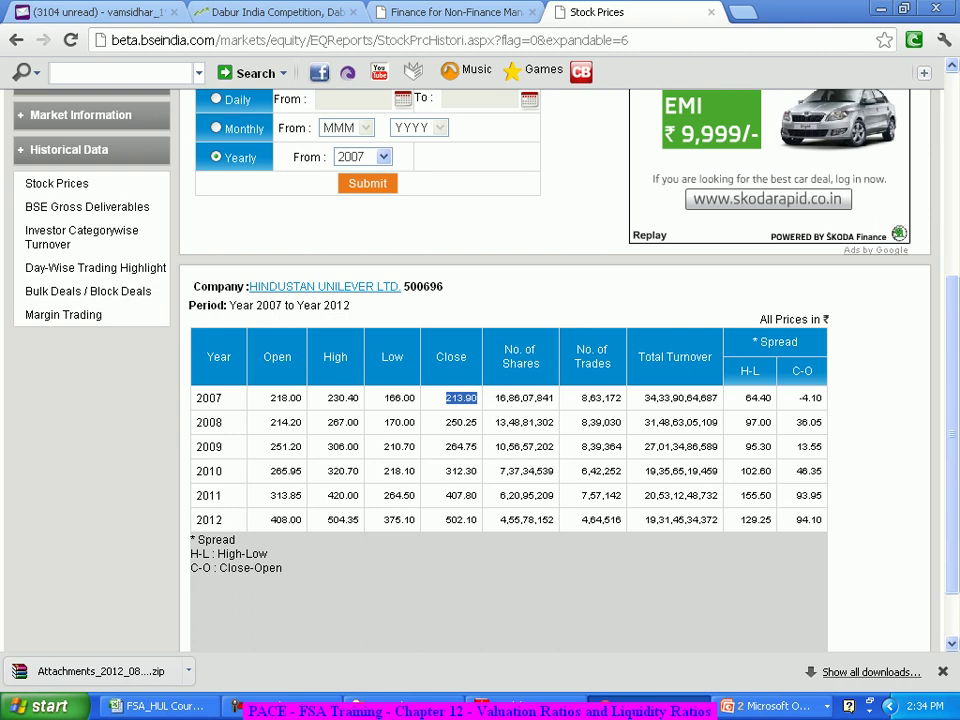
left_click_drag(447, 471, 476, 520)
left_click_drag(328, 519, 358, 519)
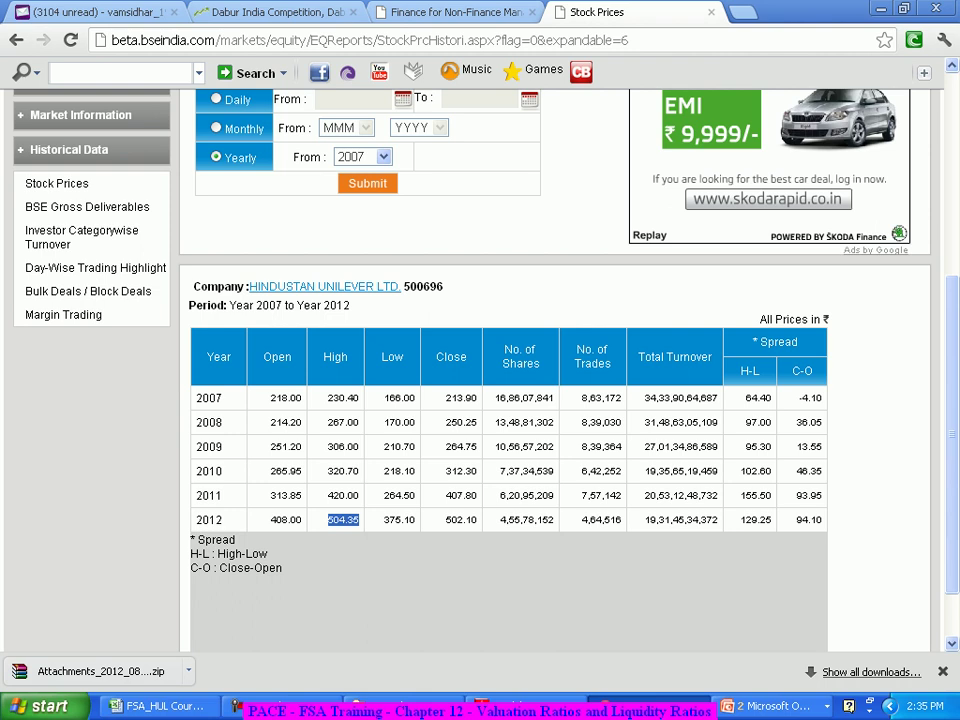
key("alt+Tab")
key("alt+Tab")
double_click(461, 495)
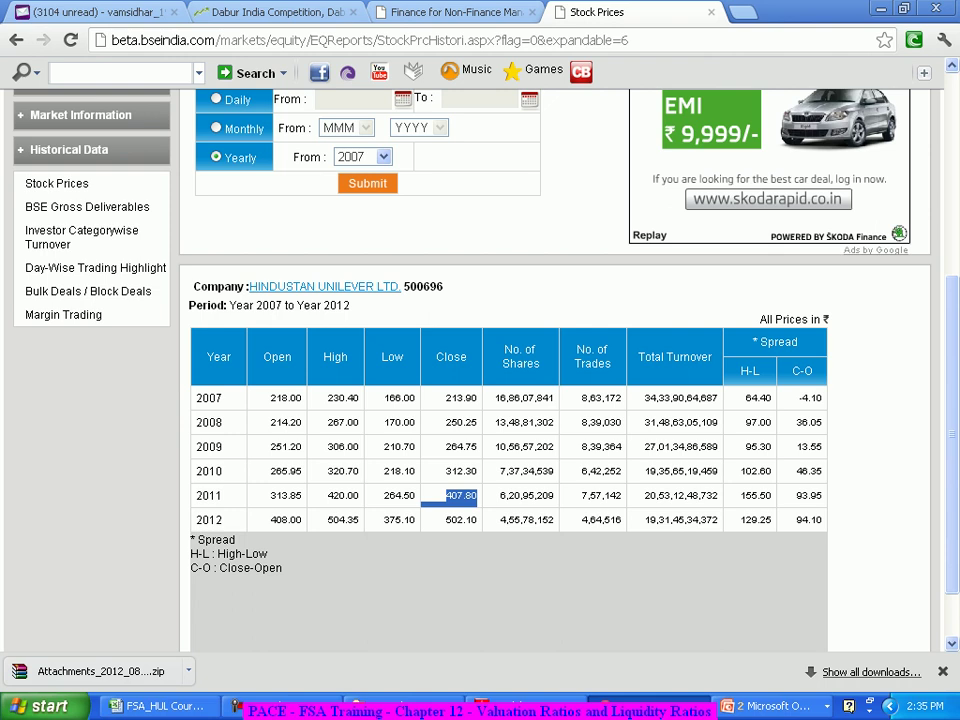
double_click(342, 495)
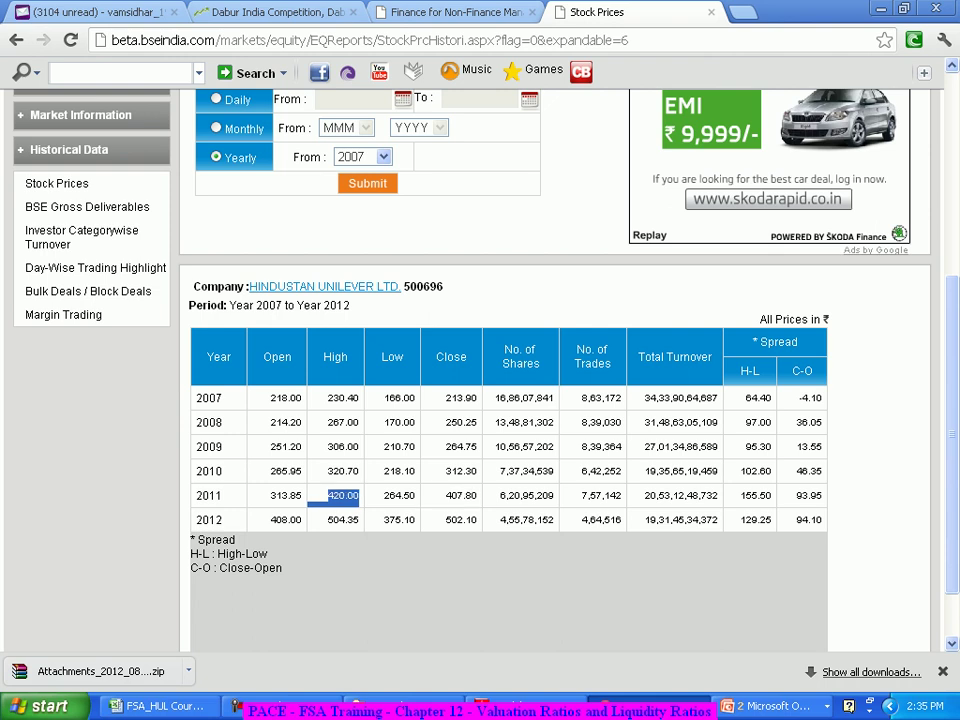
left_click_drag(334, 519, 356, 519)
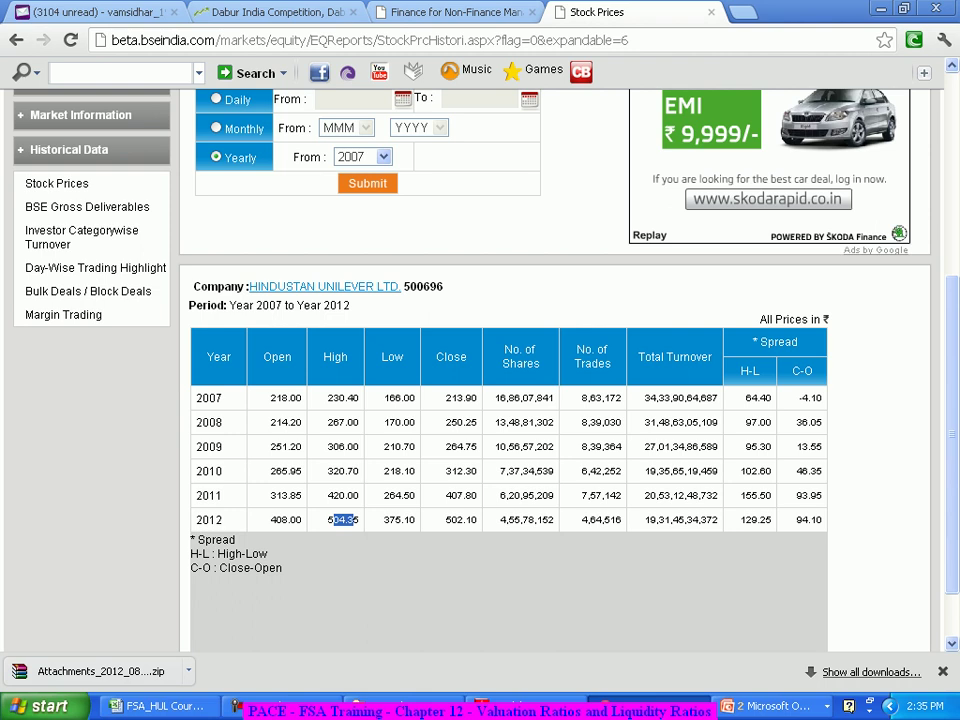
Switch to Excel and compute Market Capitalization in C51 as =C50*Income!C49, filling the formula across to G51.
key("alt+Tab")
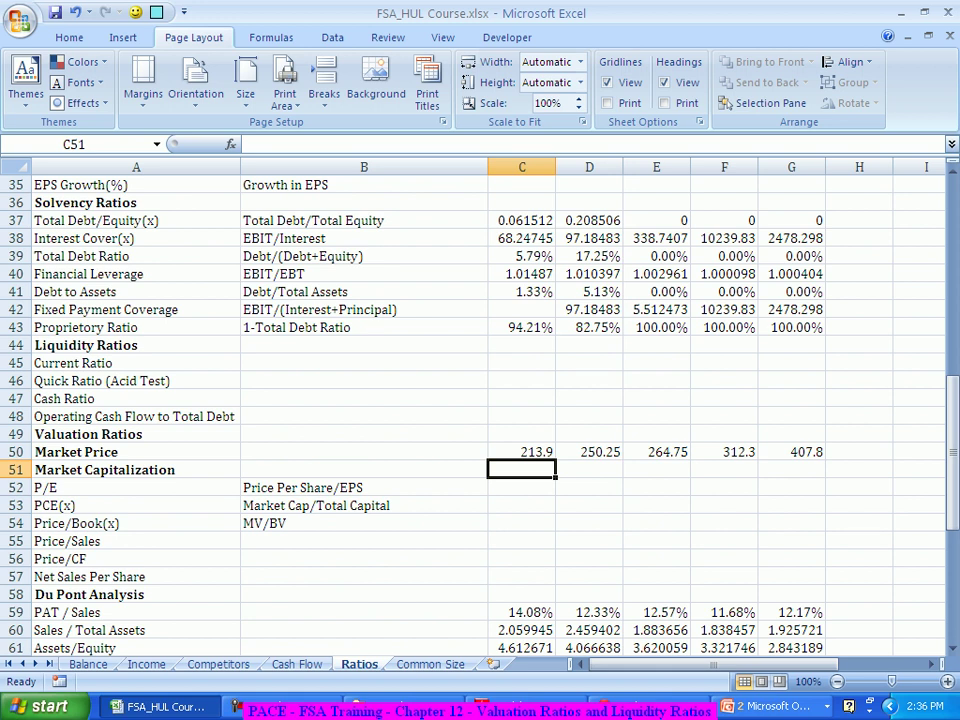
type("=")
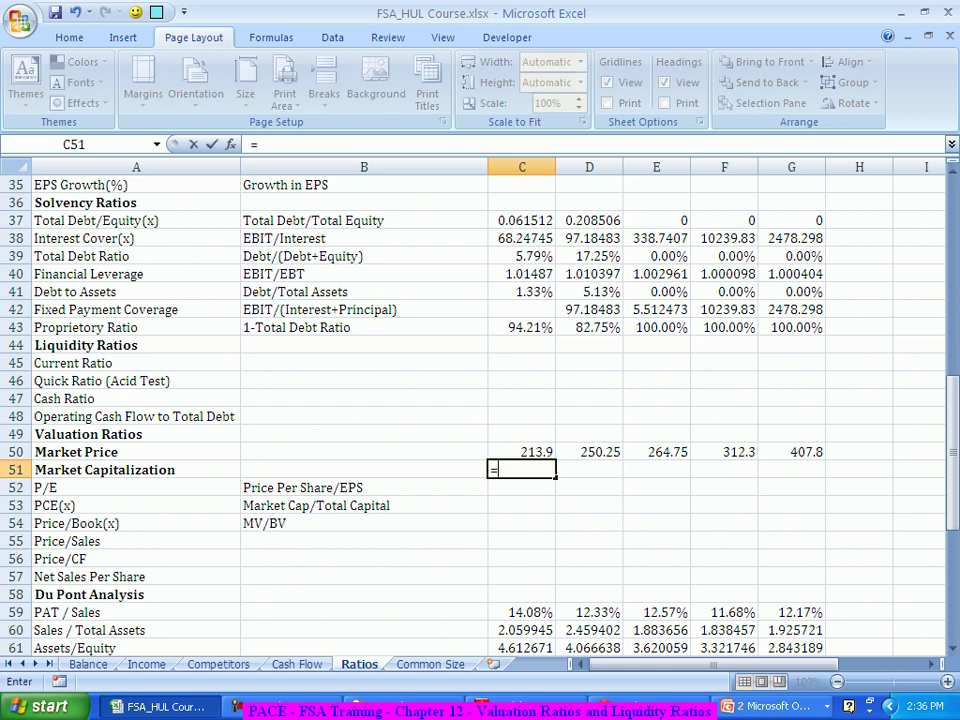
key("Up")
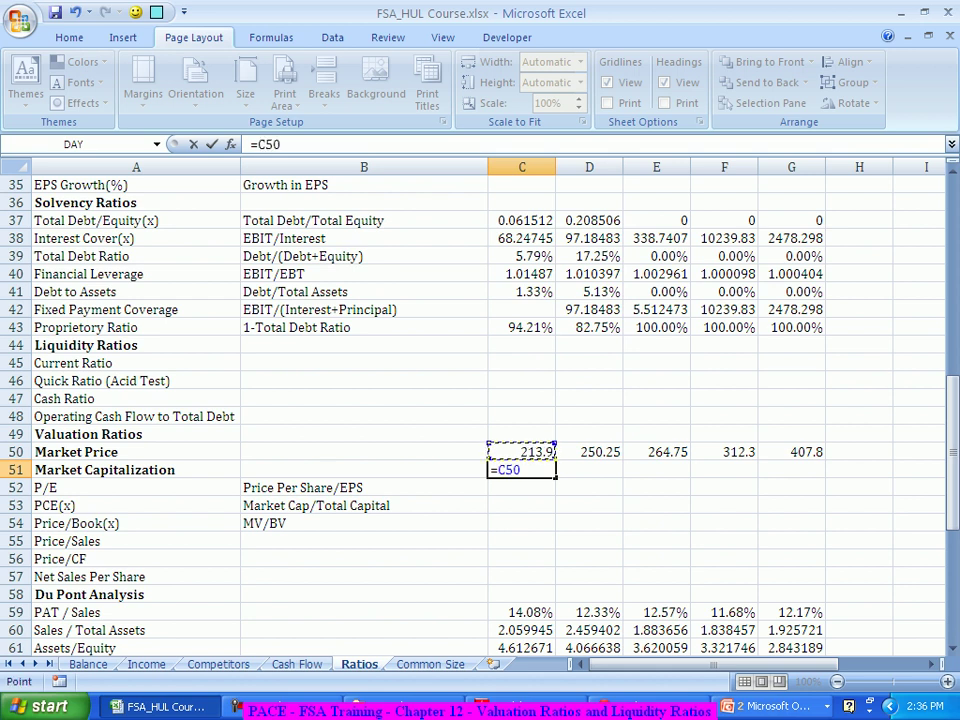
type("*")
left_click(146, 664)
scroll(480, 400, "down", 9)
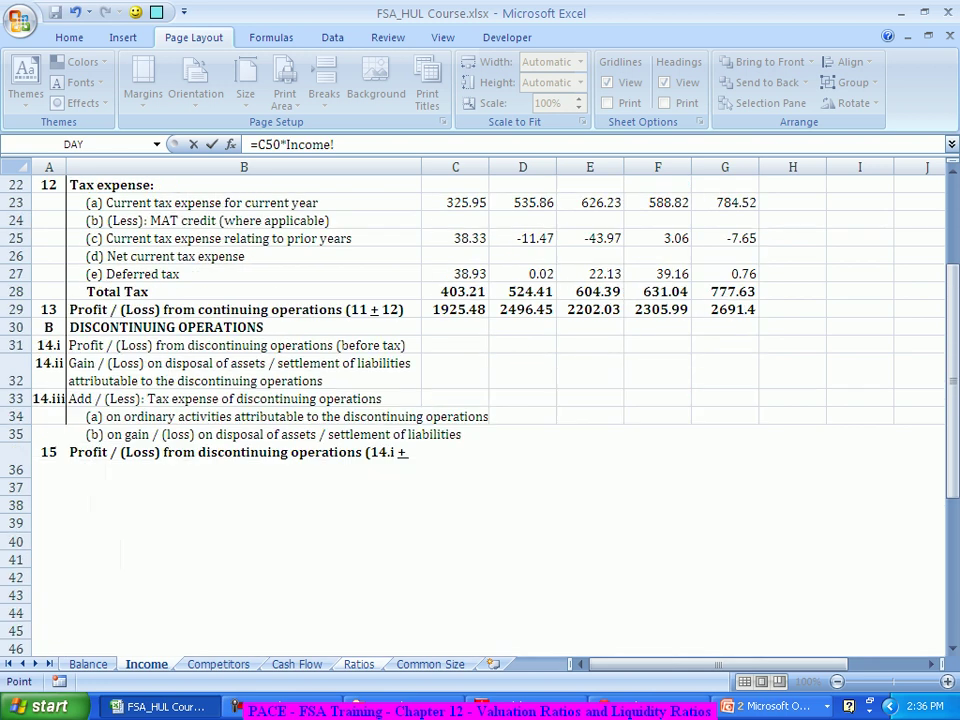
left_click(455, 470)
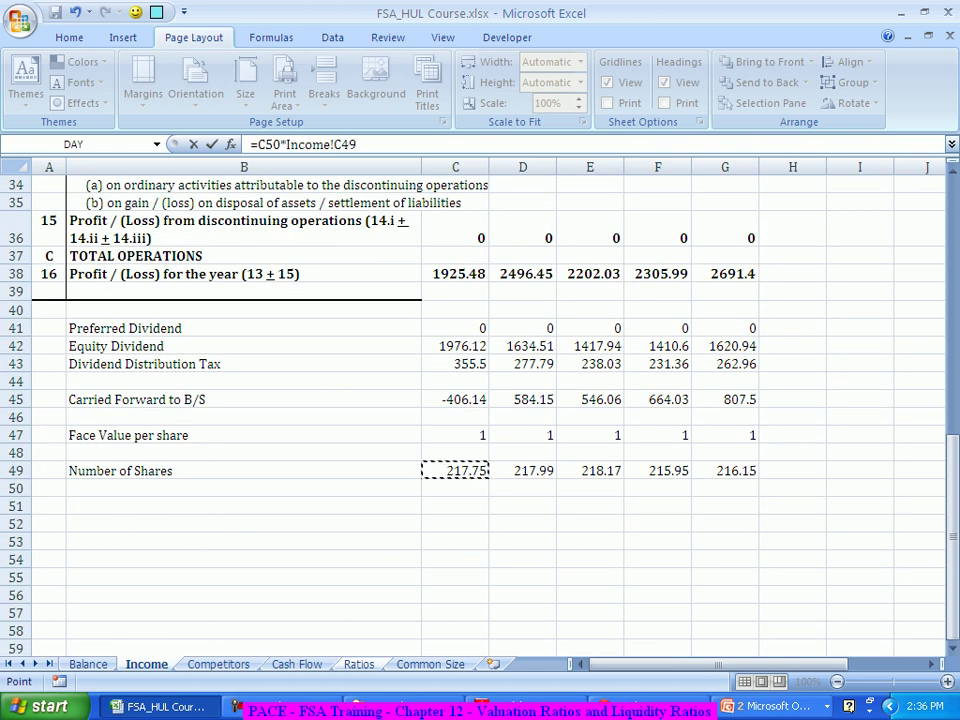
key("Return")
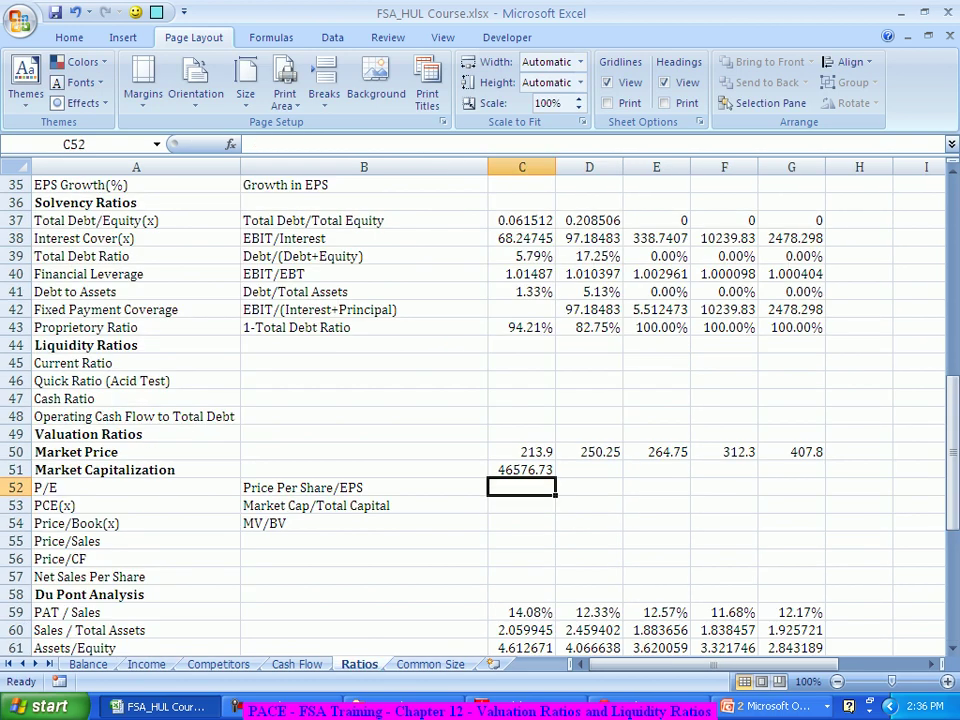
left_click(521, 470)
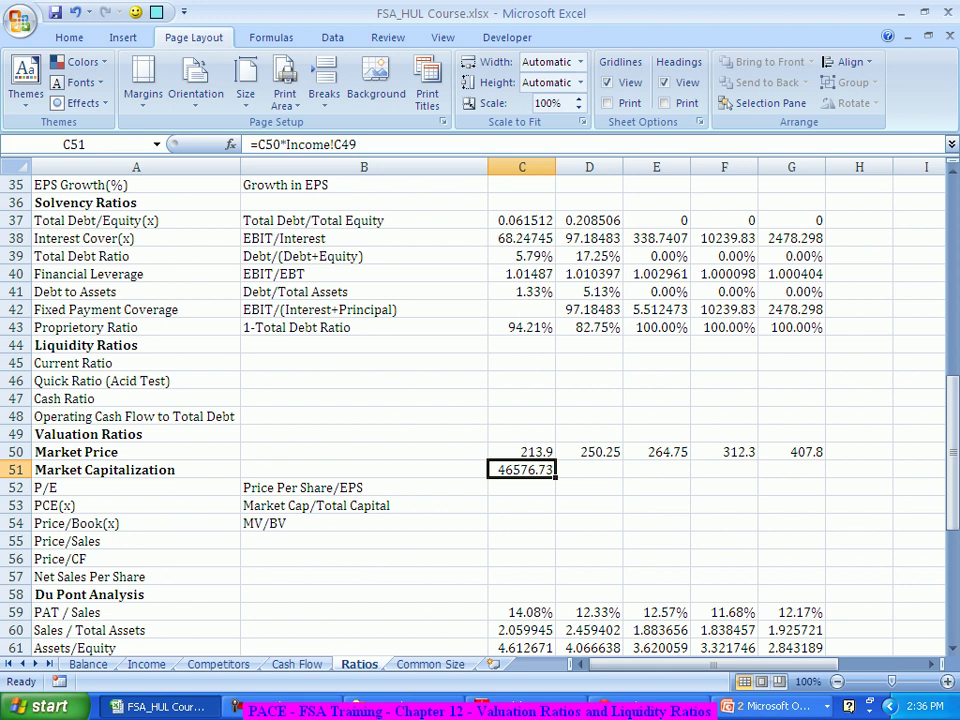
left_click_drag(555, 477, 792, 472)
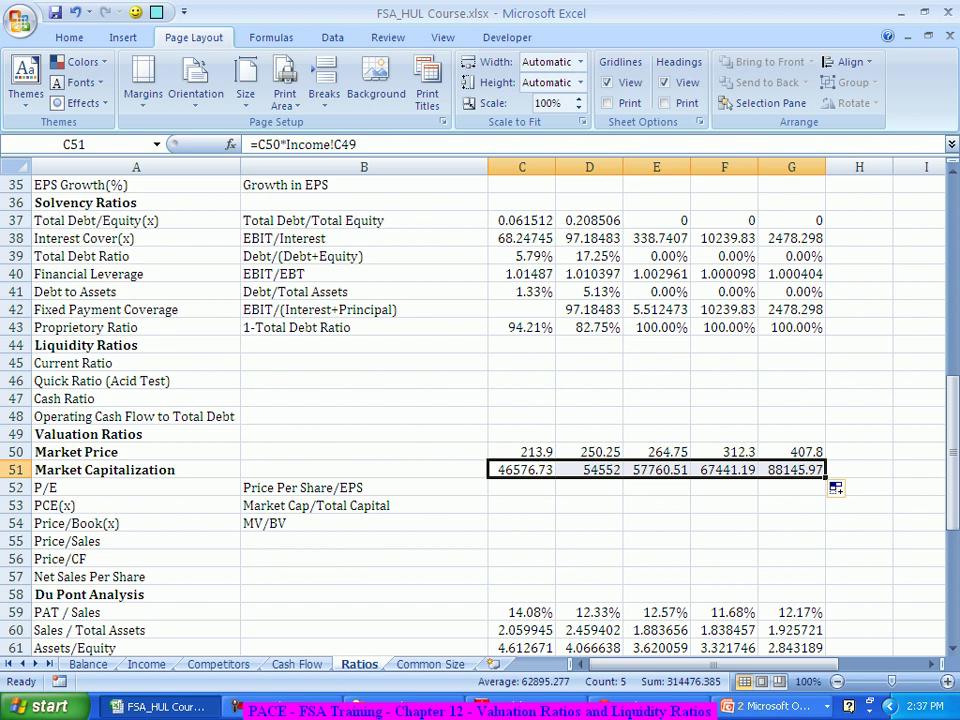
Clear the formula descriptions in B52:B54 for P/E, PCE(x) and Price/Book(x), and narrow column B to fit its remaining text.
scroll(480, 410, "down", 1)
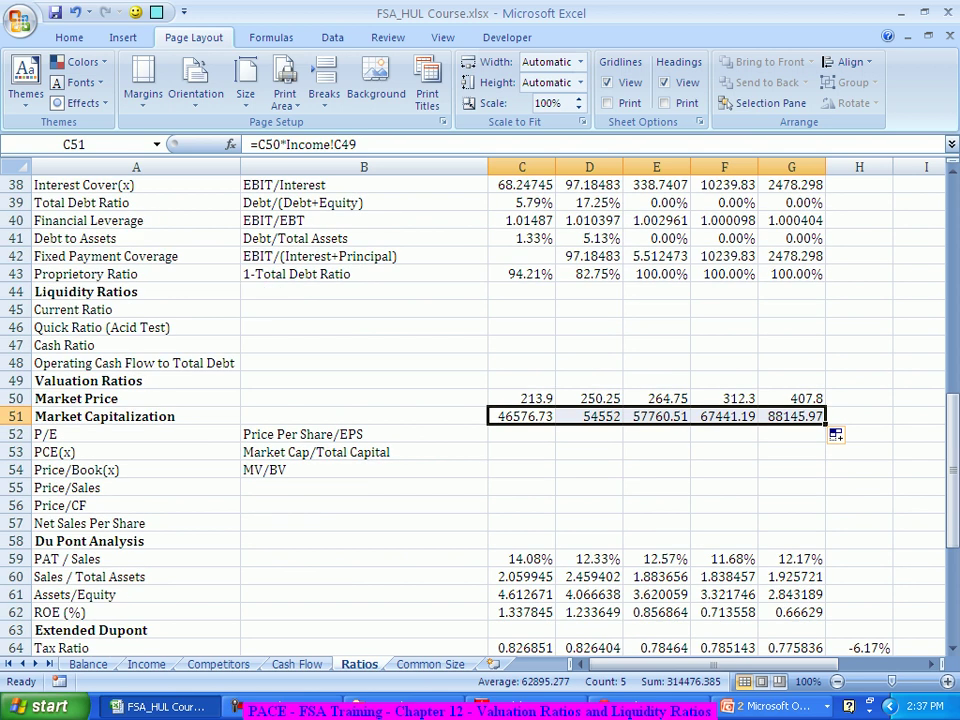
left_click_drag(363, 434, 363, 470)
key("Delete")
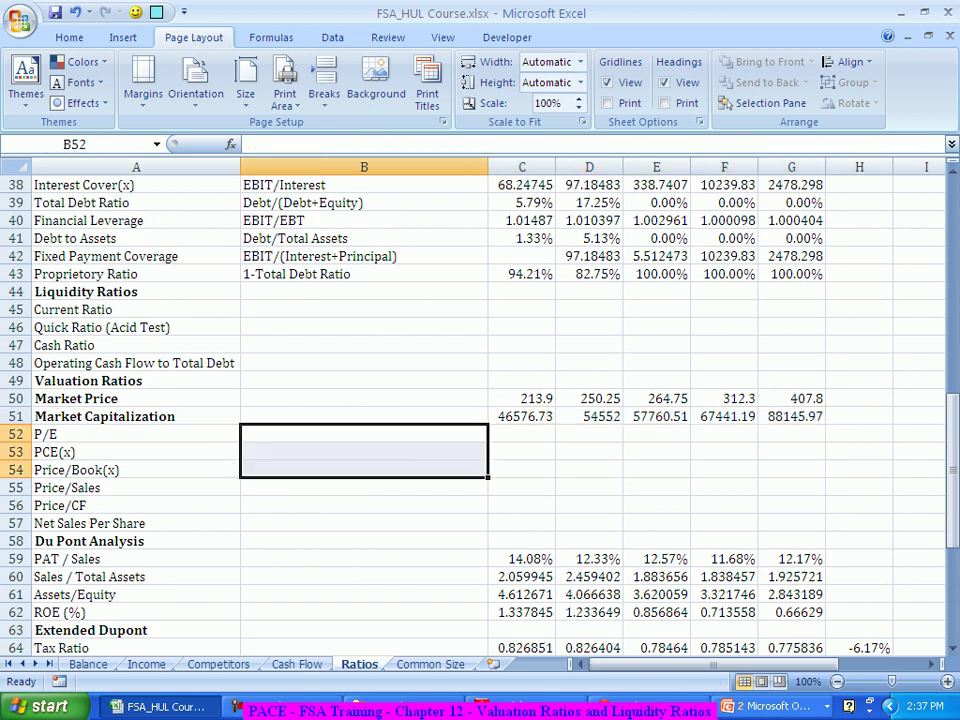
left_click(363, 434)
left_click_drag(488, 166, 411, 166)
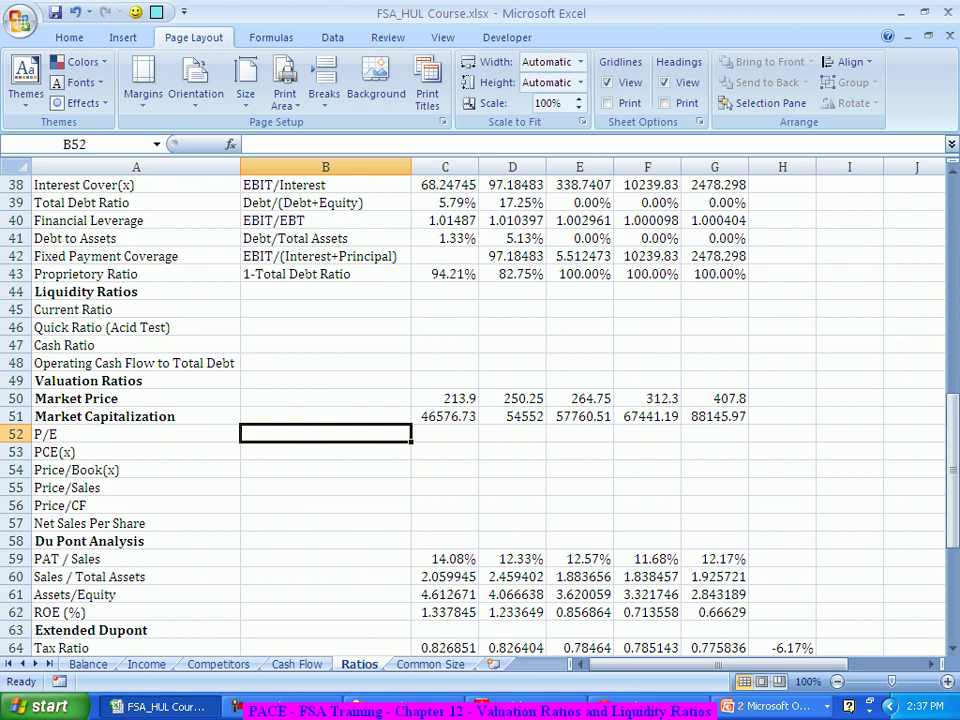
Enter "Market Capitalization/Share holder Funds" as the formula description for PCE(x) in B53.
left_click(325, 451)
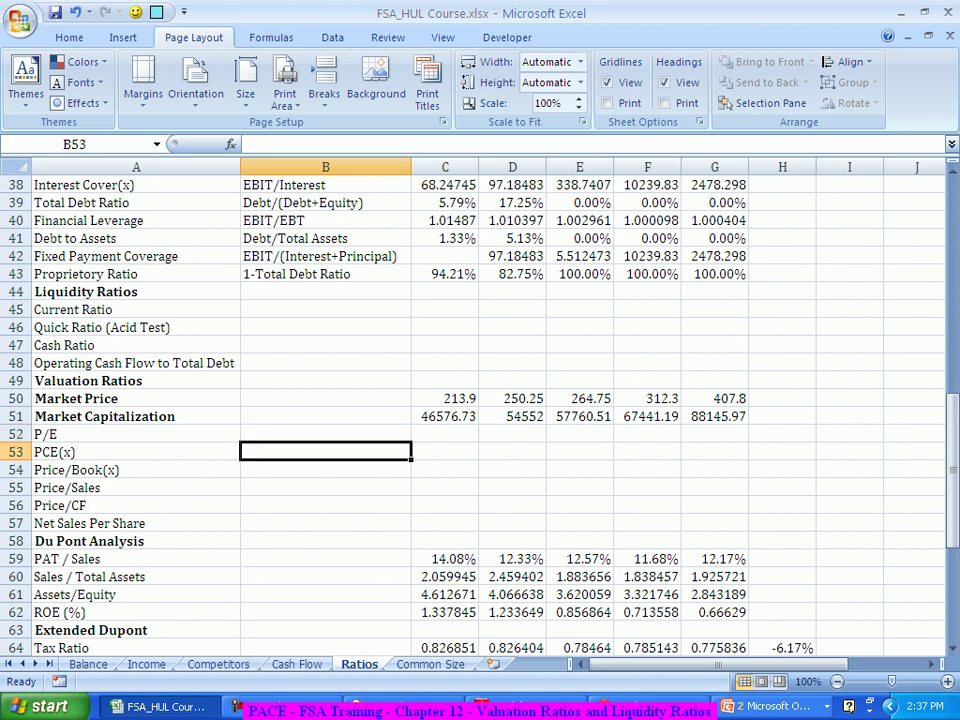
type("Market ")
type("Capital")
type("ization/")
type("Book")
key("BackSpace")
key("BackSpace")
key("BackSpace")
key("BackSpace")
type("Share holder Funds")
key("Tab")
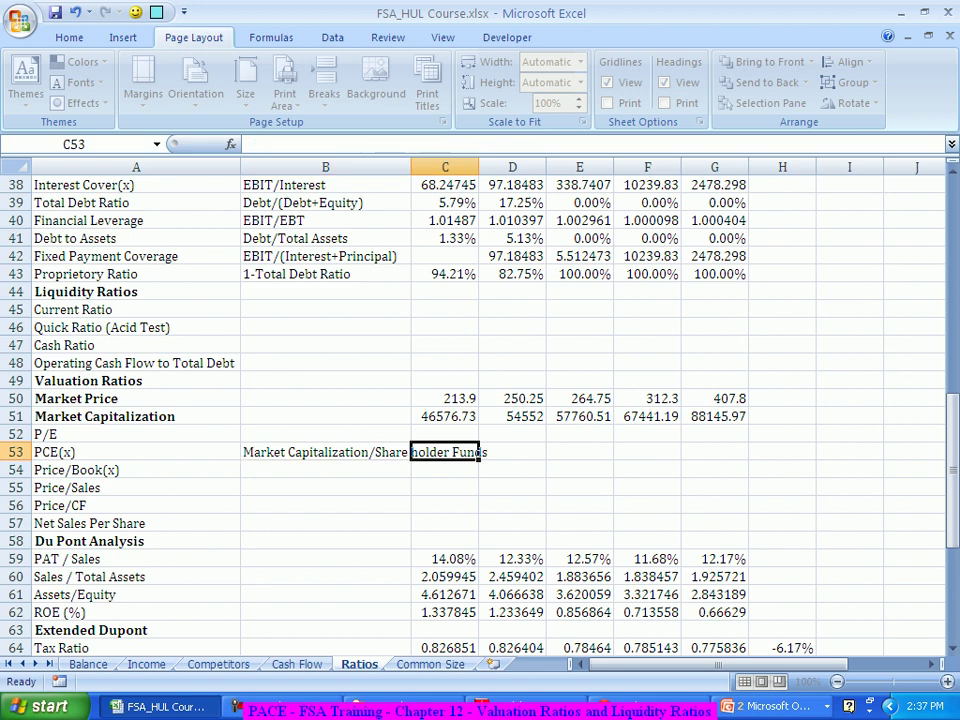
Divide market capitalization by Total Share Holder Funds in C53 with =C51/Balance!C8, and fill the formula across to G53.
type("=")
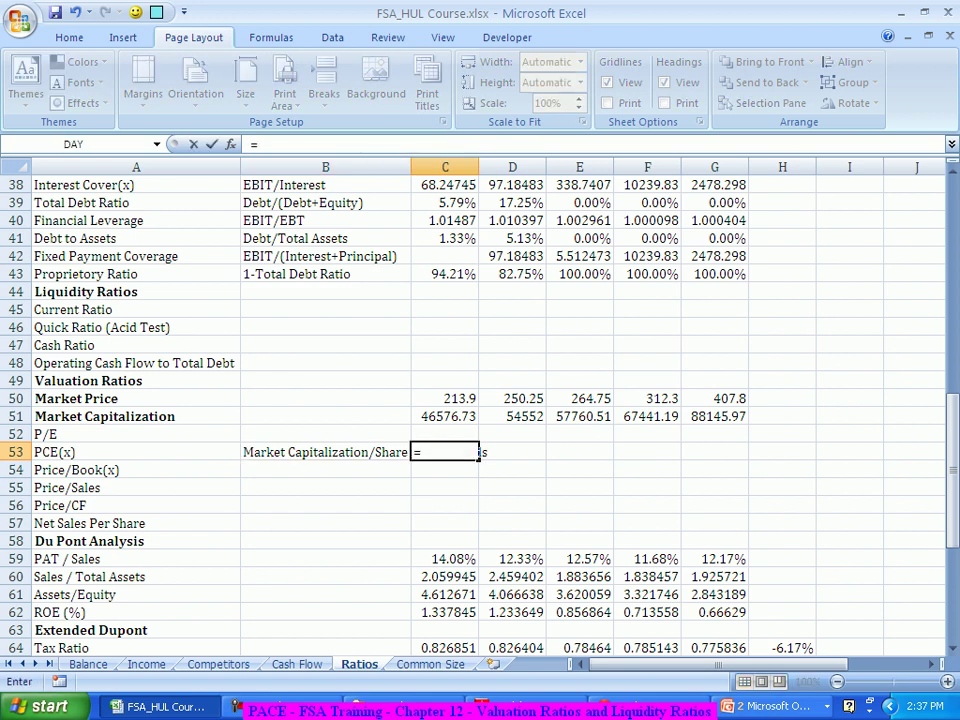
key("Up")
key("Up")
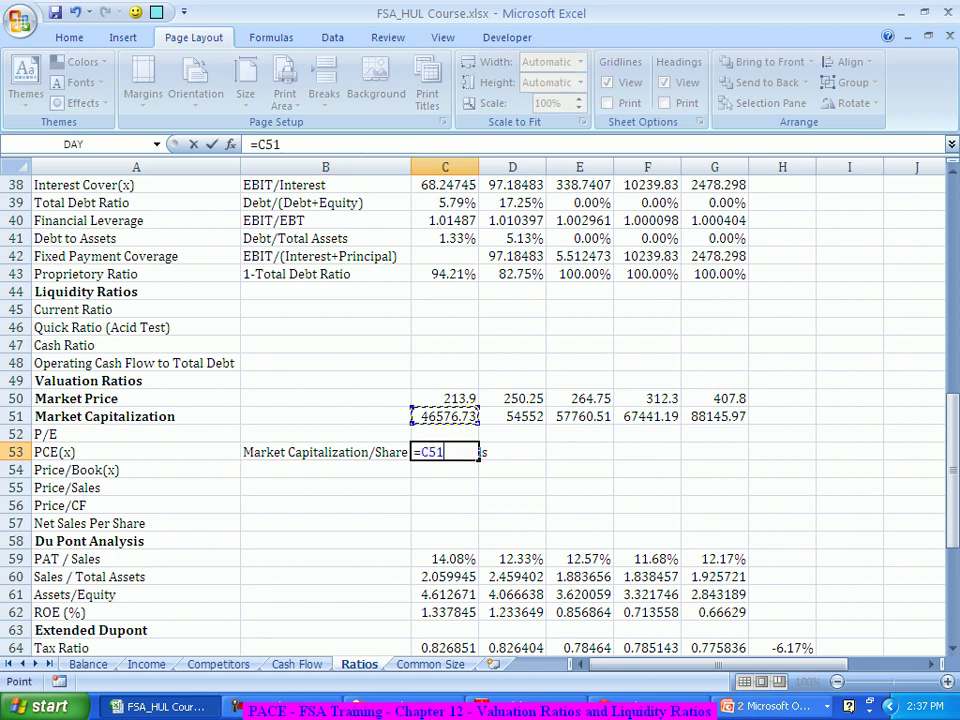
type("/")
left_click(88, 664)
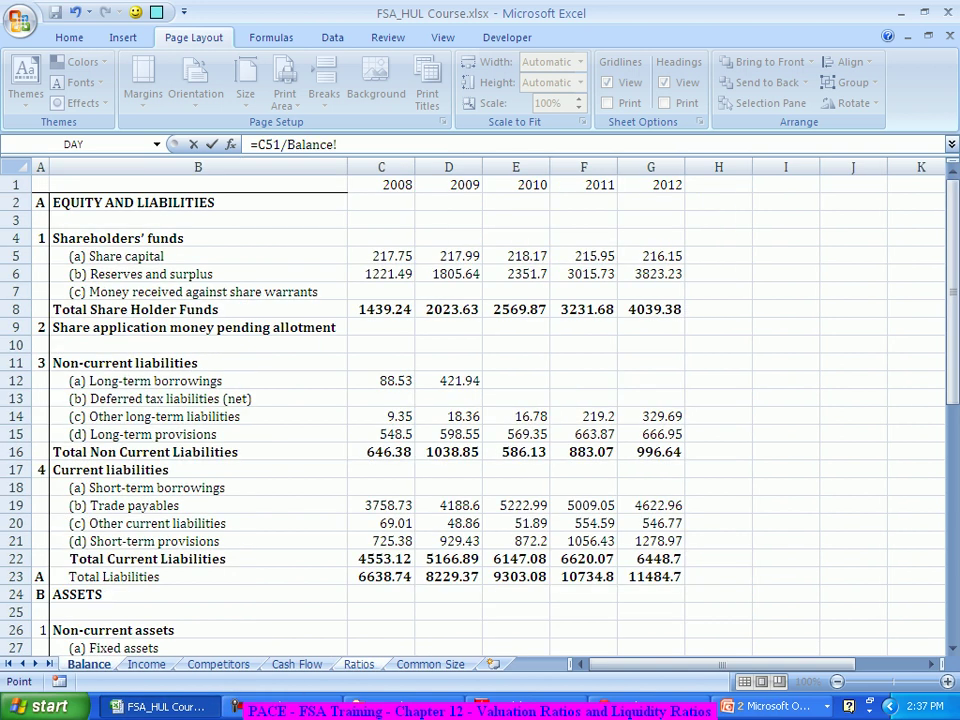
left_click(381, 309)
key("Return")
left_click(445, 452)
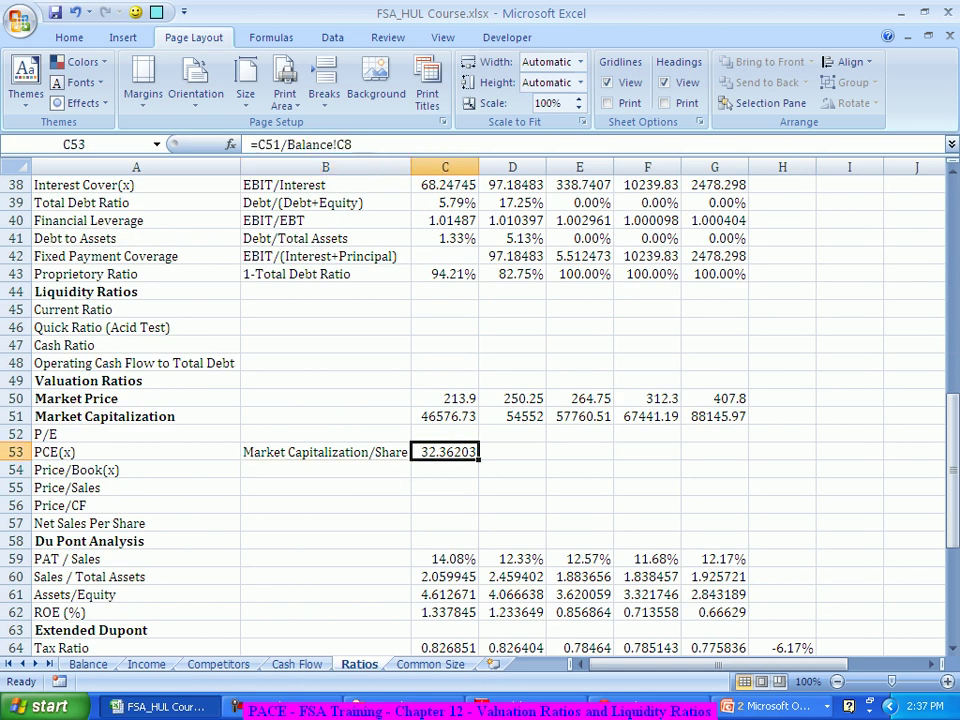
left_click_drag(478, 460, 745, 458)
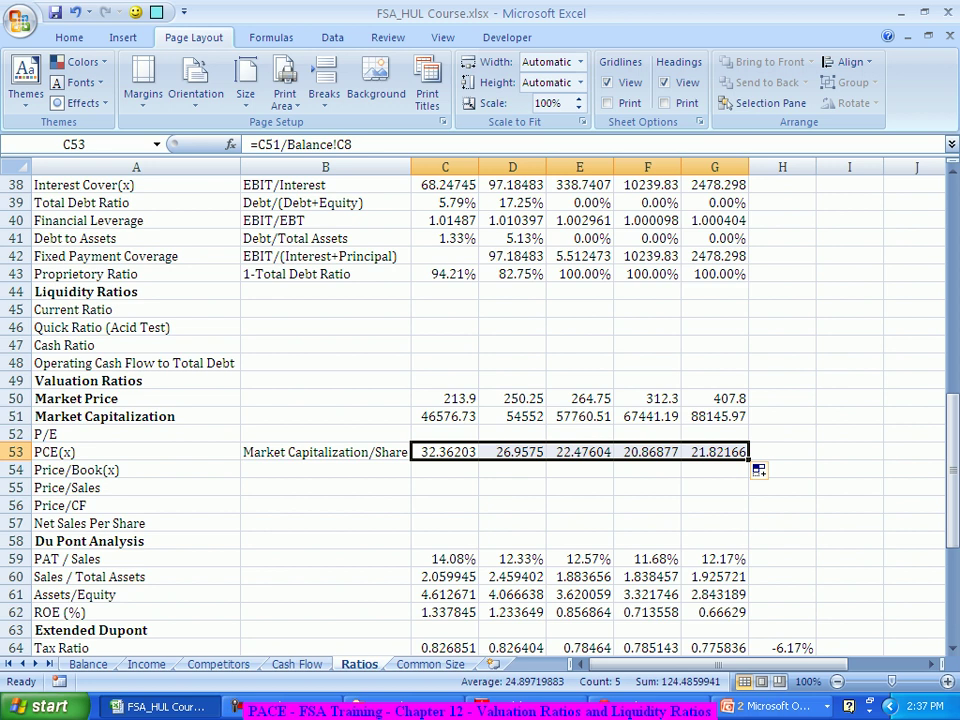
Review the row 53 ratios and their formulas year by year from C53 to G53.
left_click(714, 452)
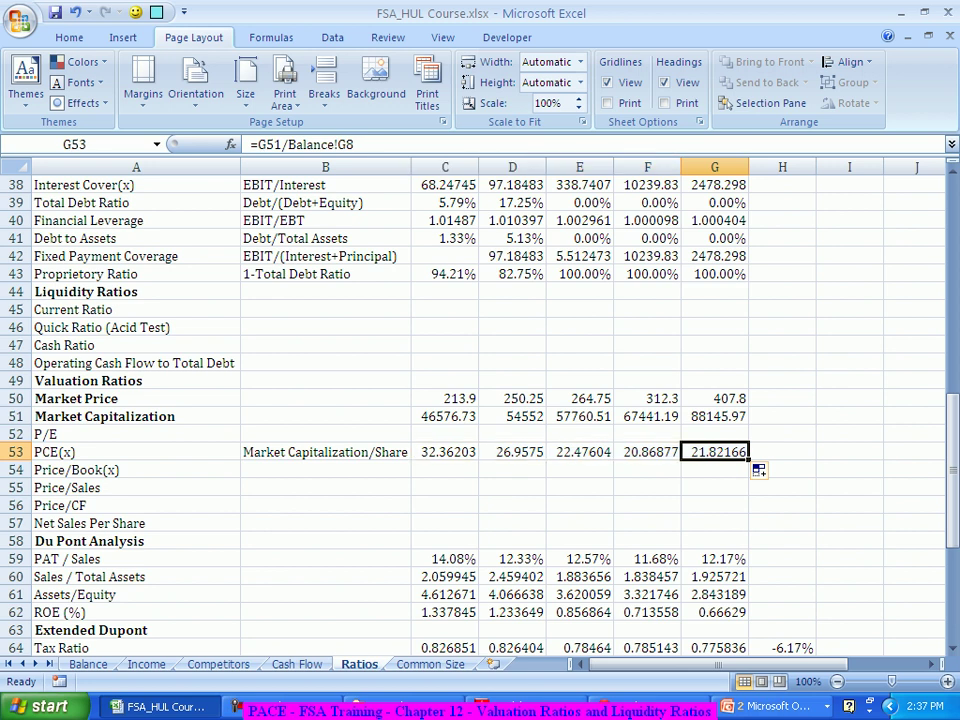
key("Left")
key("Left")
key("Left")
key("Left")
key("Left")
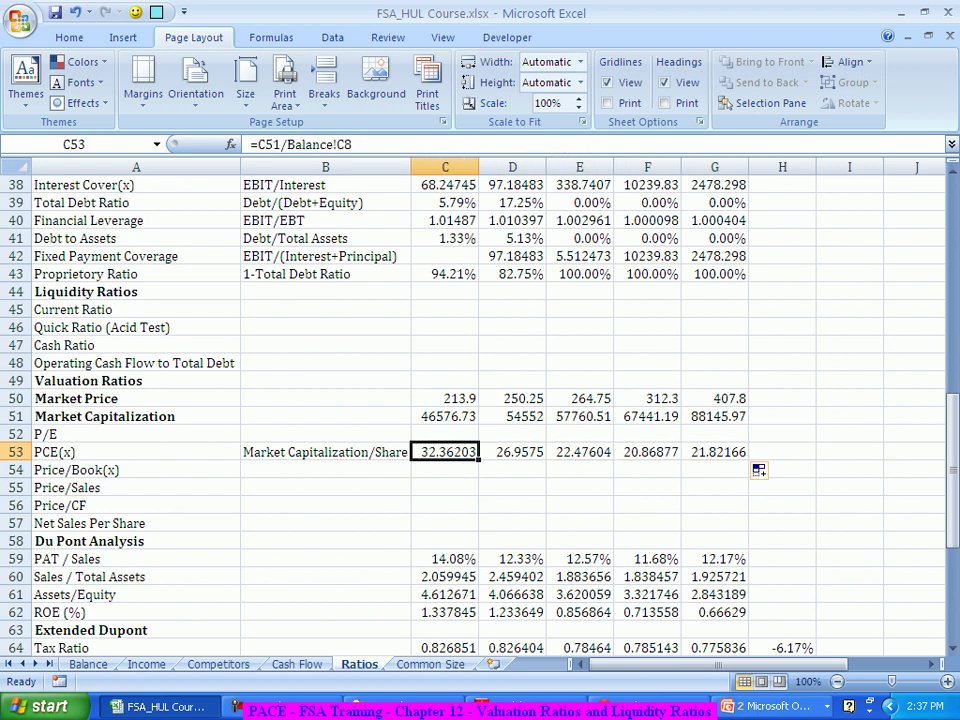
left_click(512, 452)
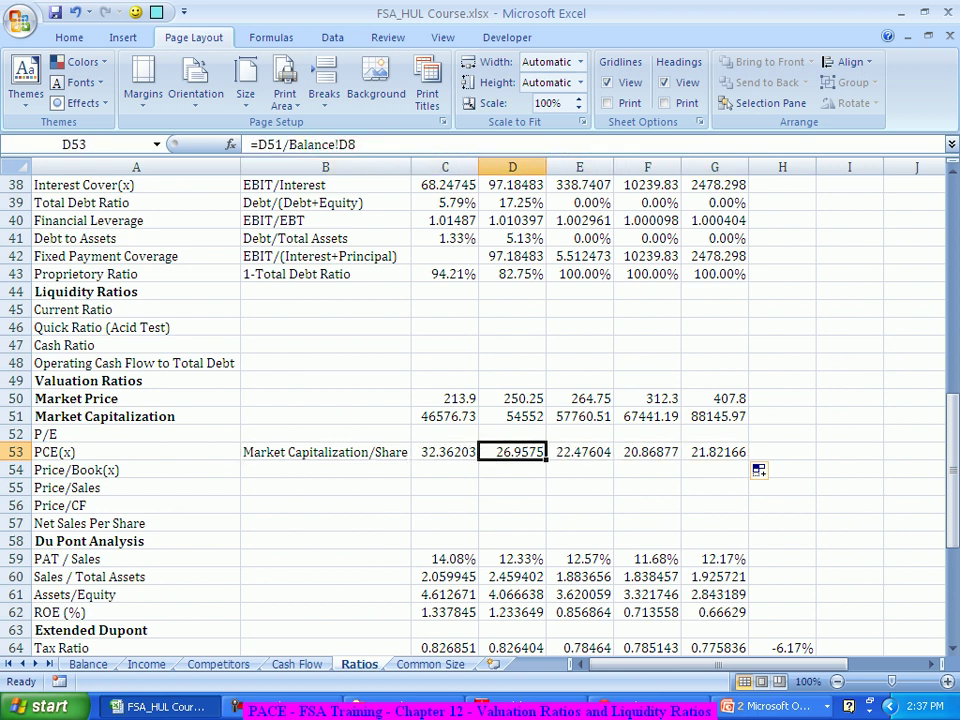
key("Right")
key("Right")
key("Right")
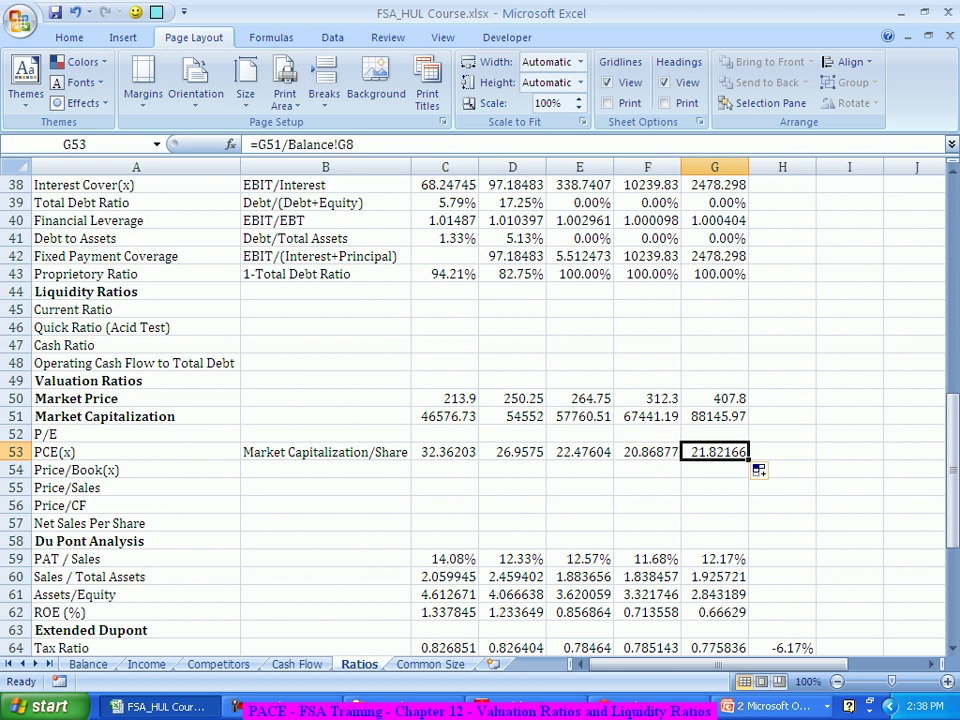
key("Left")
key("Left")
key("Left")
key("Left")
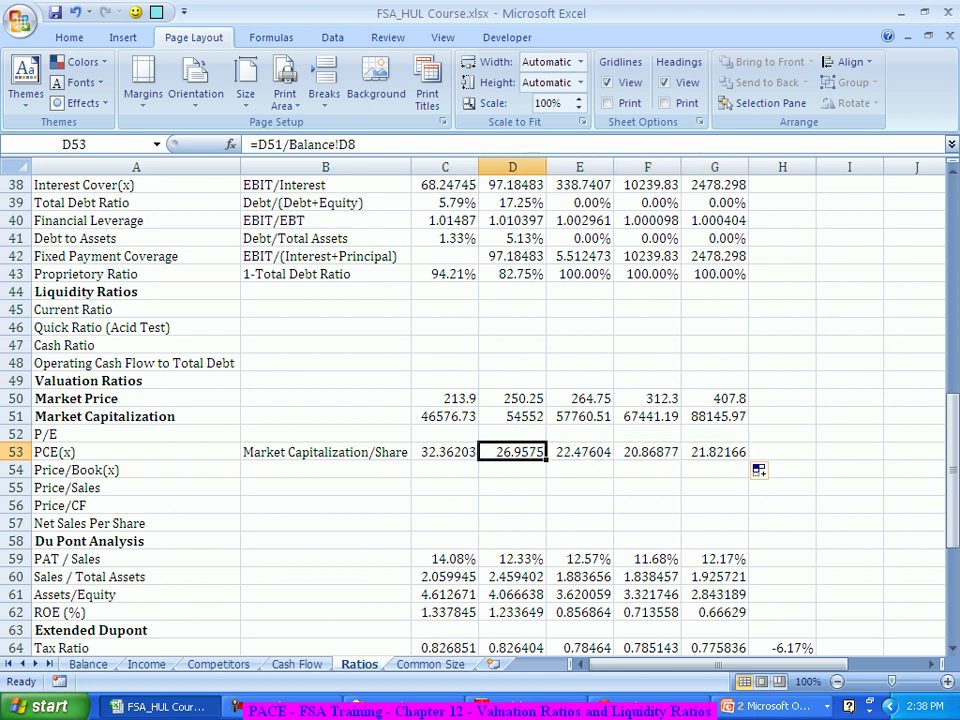
key("Right")
Rename the ratio labels in column A: "Price/Book Value" in A53 and "Price/Capital Employed" in A54.
key("Home")
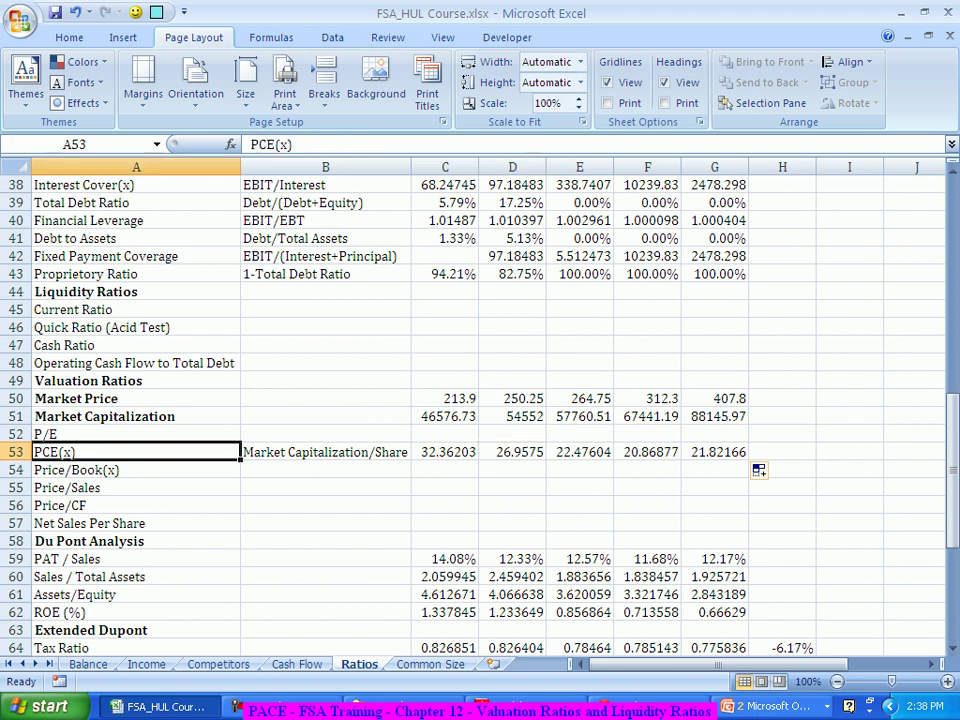
type("Pr")
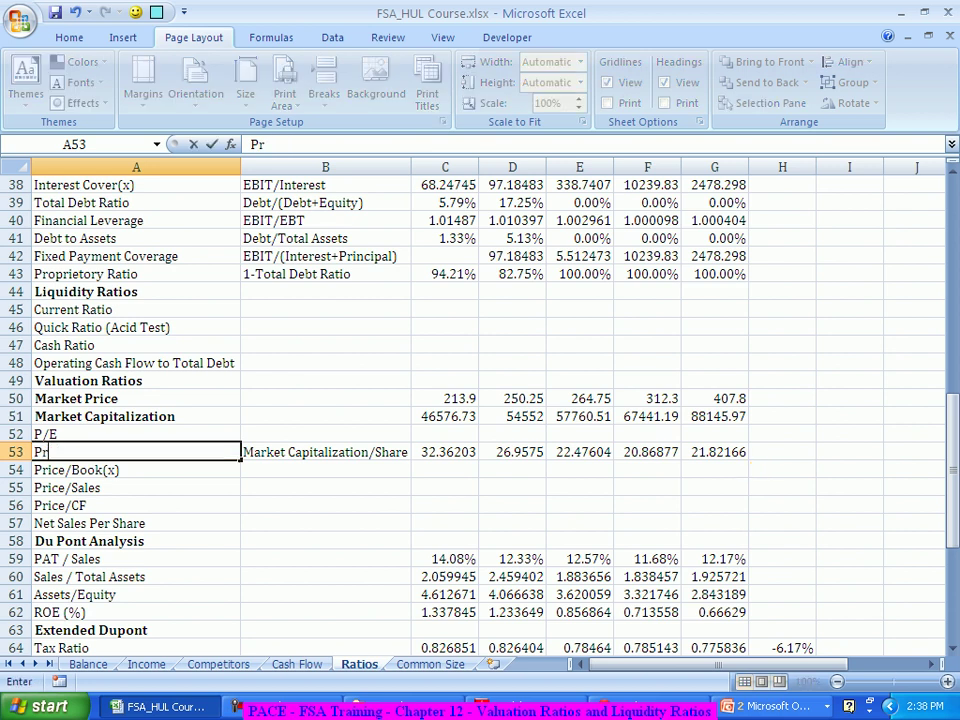
type("ice/Book")
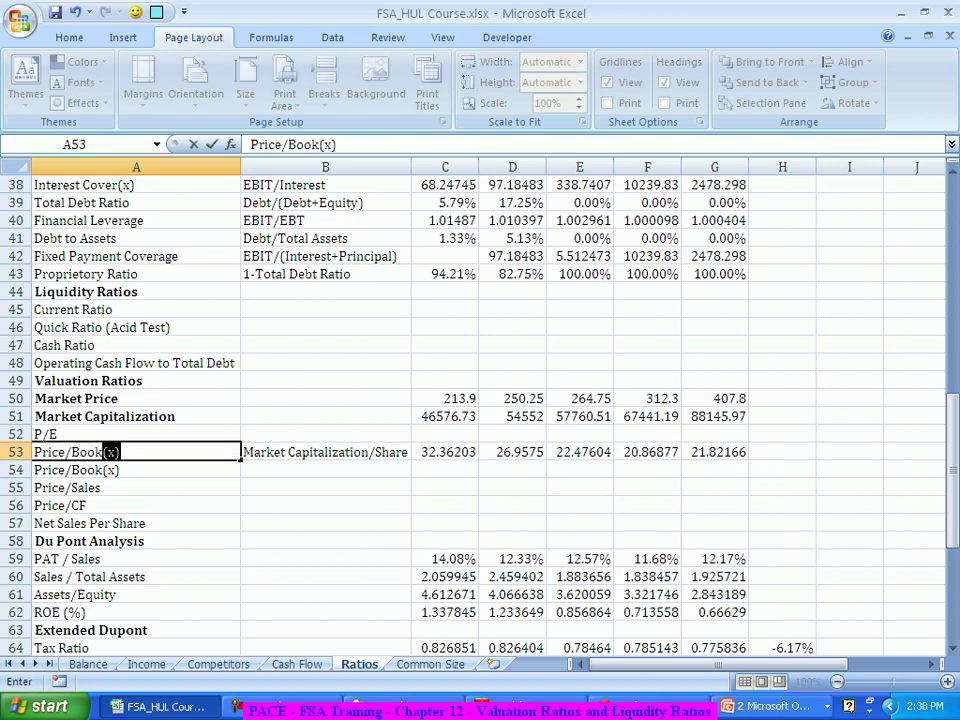
type(" Value")
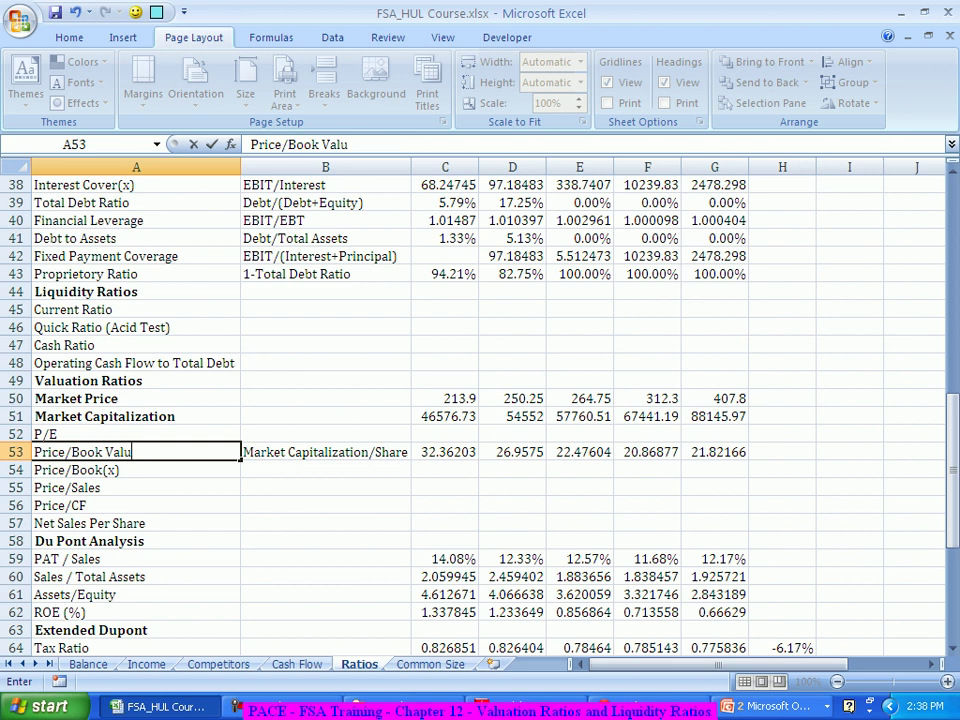
key("Return")
type("Price")
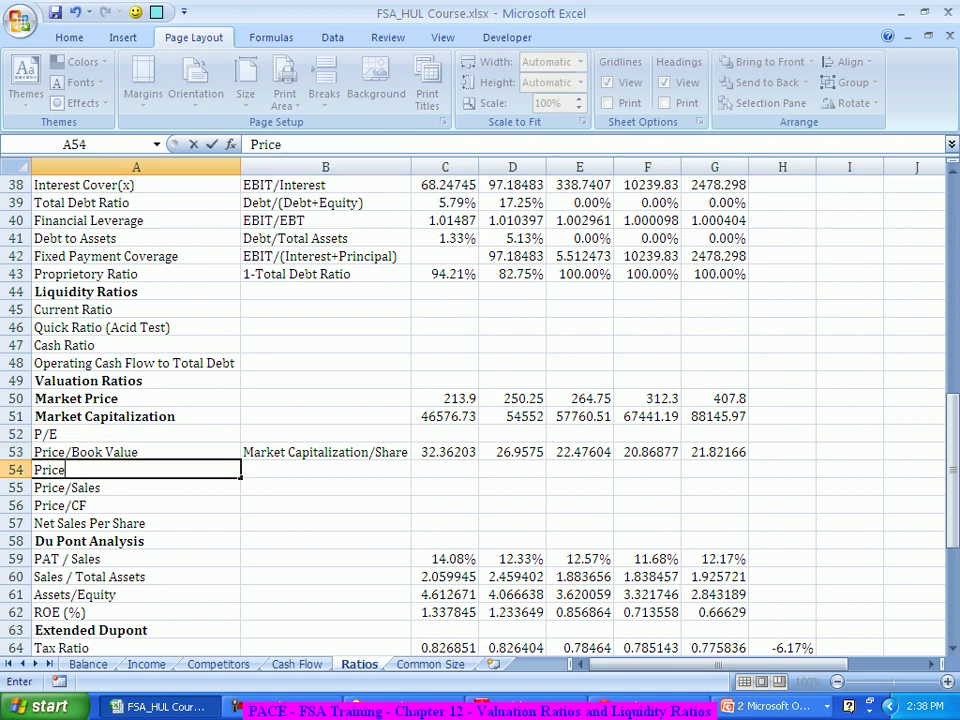
type("/Capital Employed")
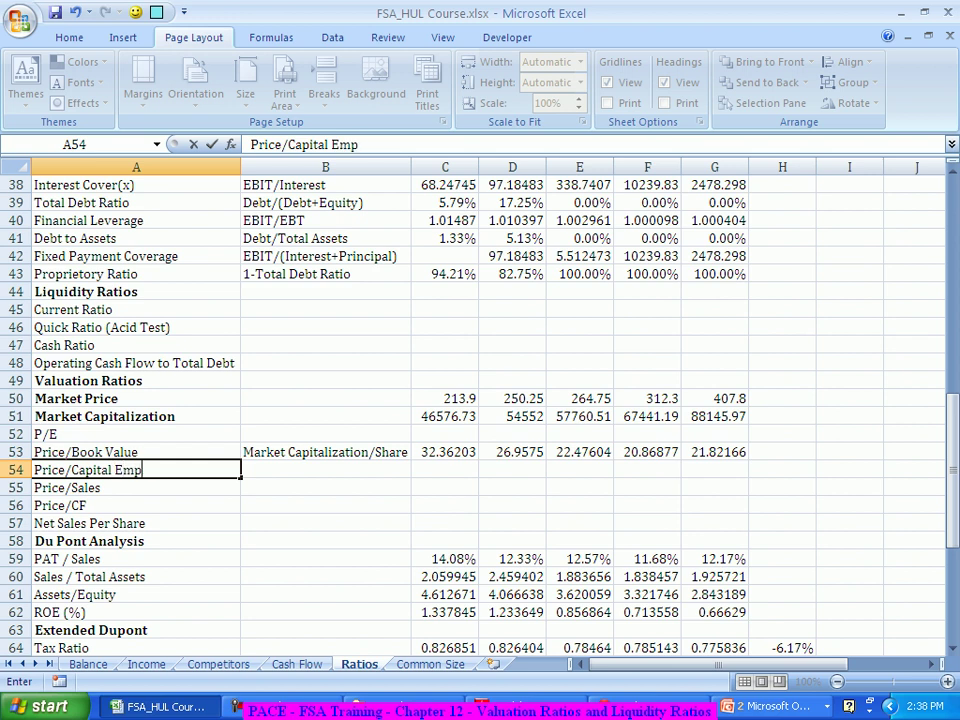
key("Tab")
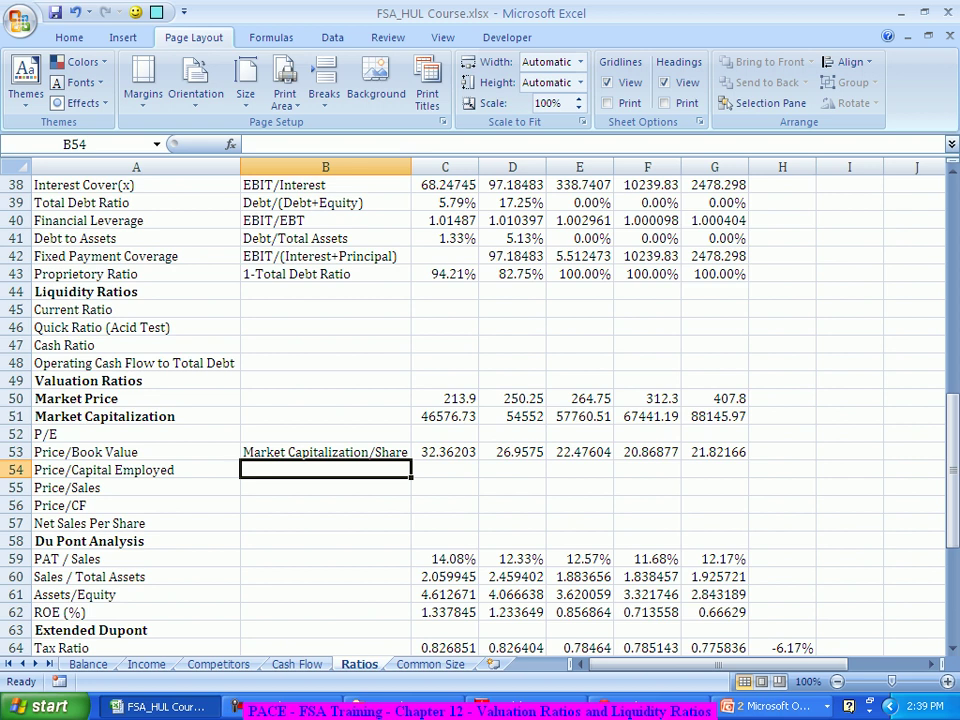
Enter "Market Cap/PAT" as the formula description for P/E in B52.
left_click(325, 452)
left_click(325, 434)
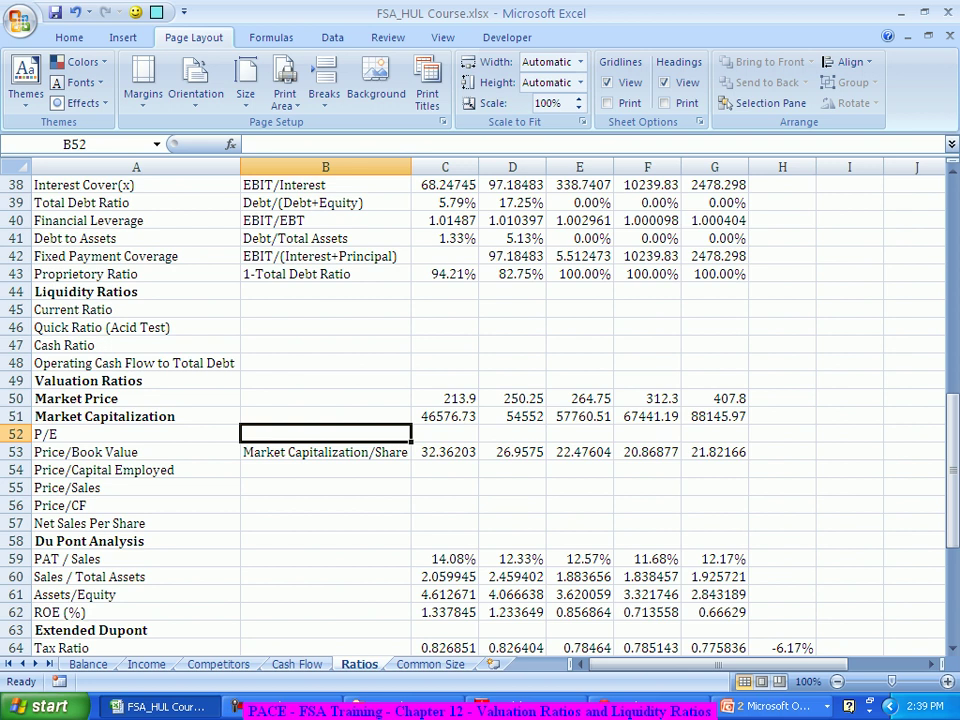
type("Market Cap")
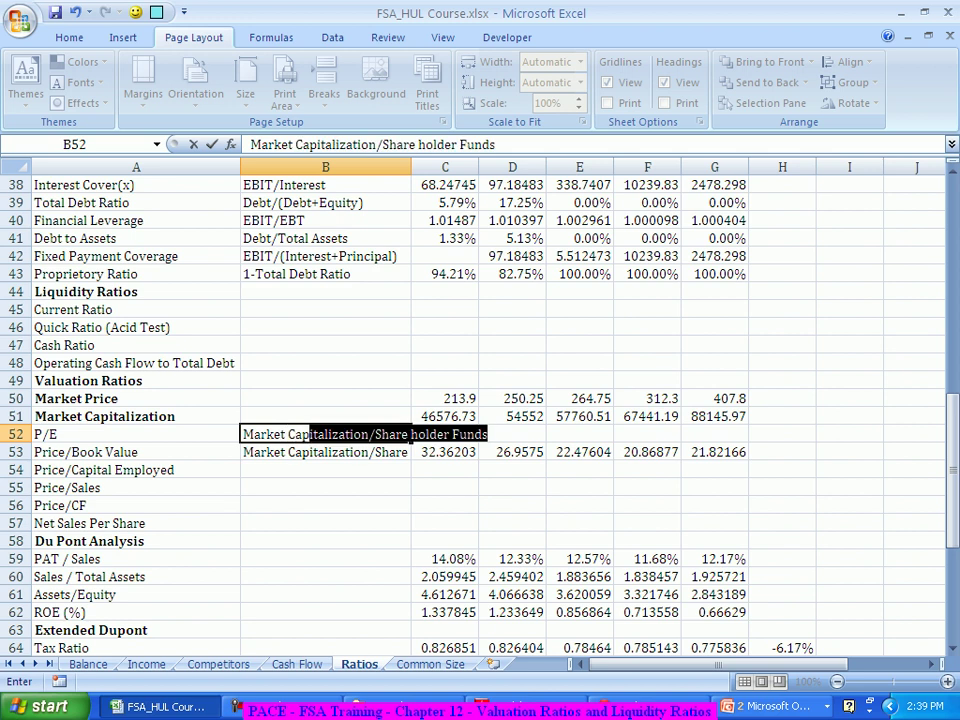
type("/PAT")
key("Tab")
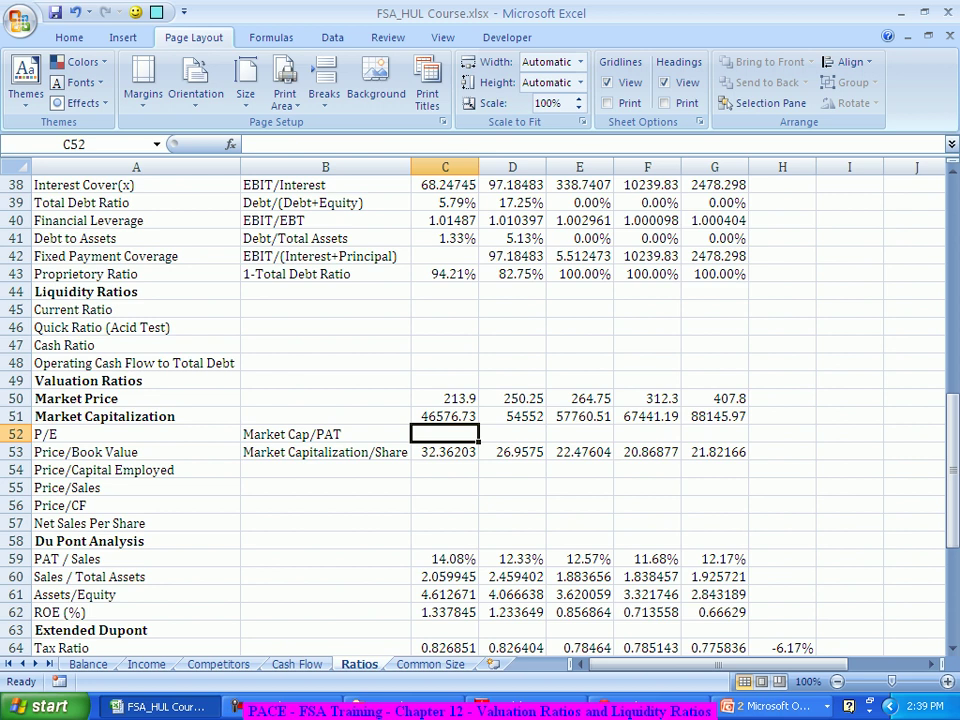
Calculate P/E in C52 by dividing market capitalization by the year's profit with =C51/Income!C38, and fill the formula across to G52.
type("=")
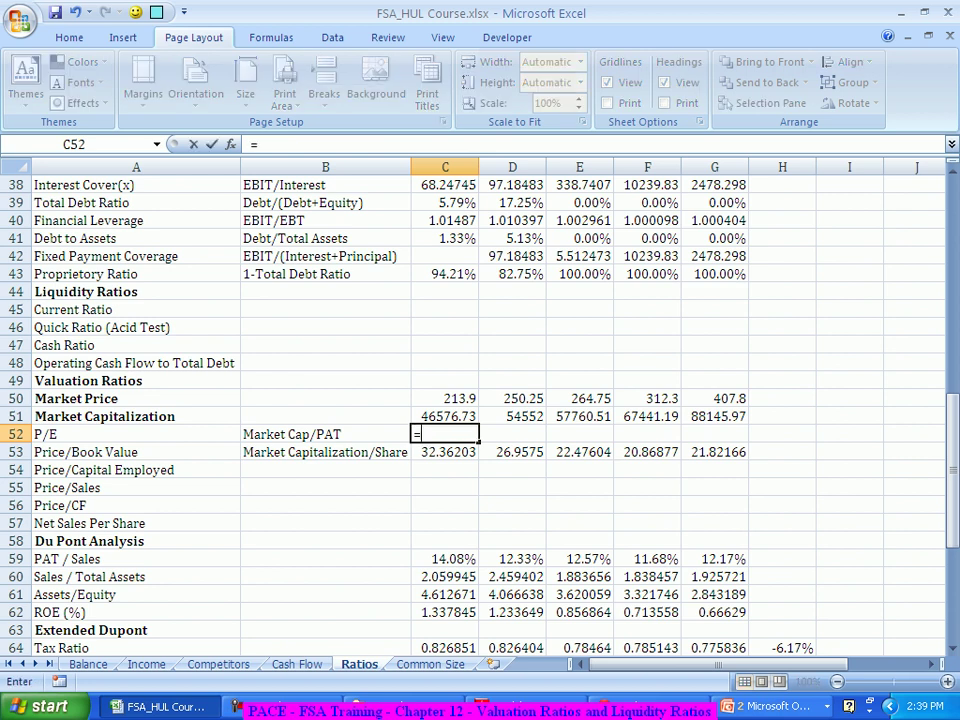
key("Up")
type("/")
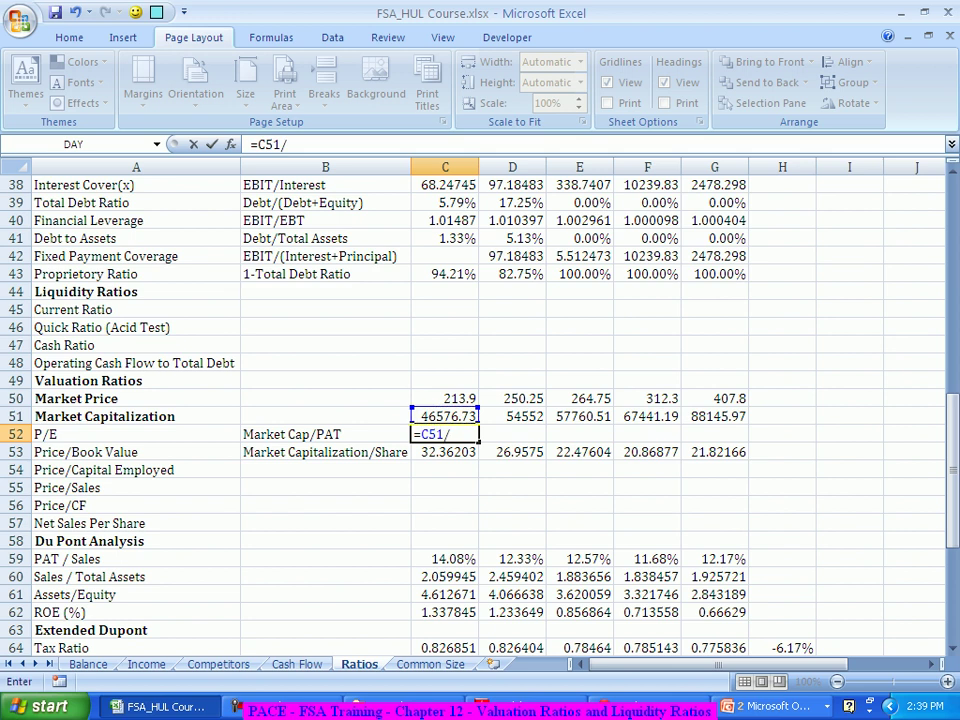
left_click(146, 664)
scroll(400, 400, "up", 2)
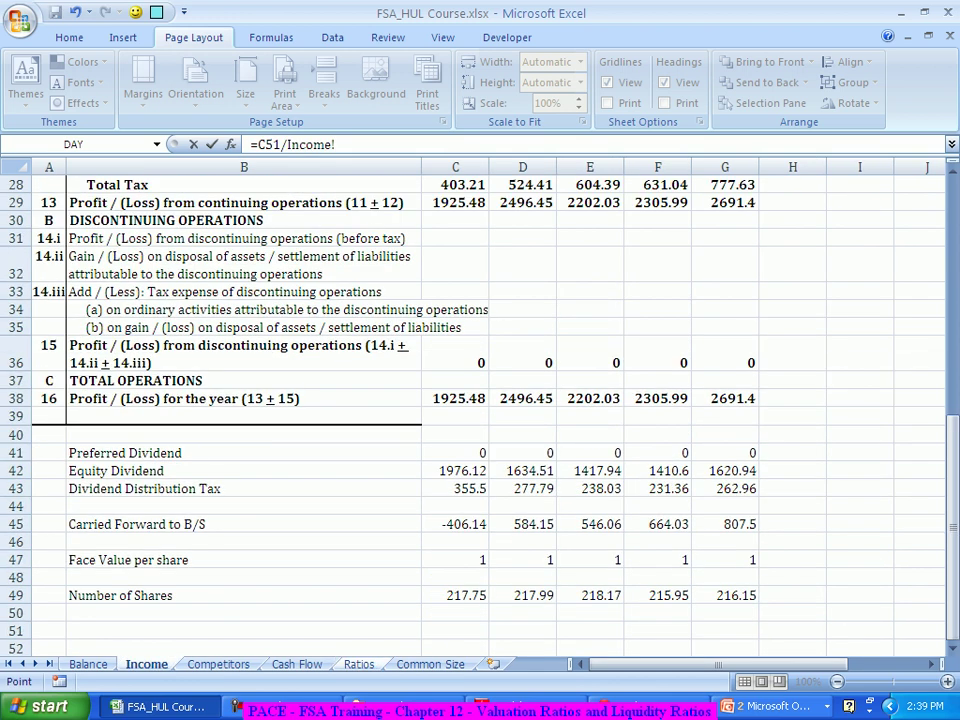
left_click(455, 398)
key("Return")
left_click(325, 452)
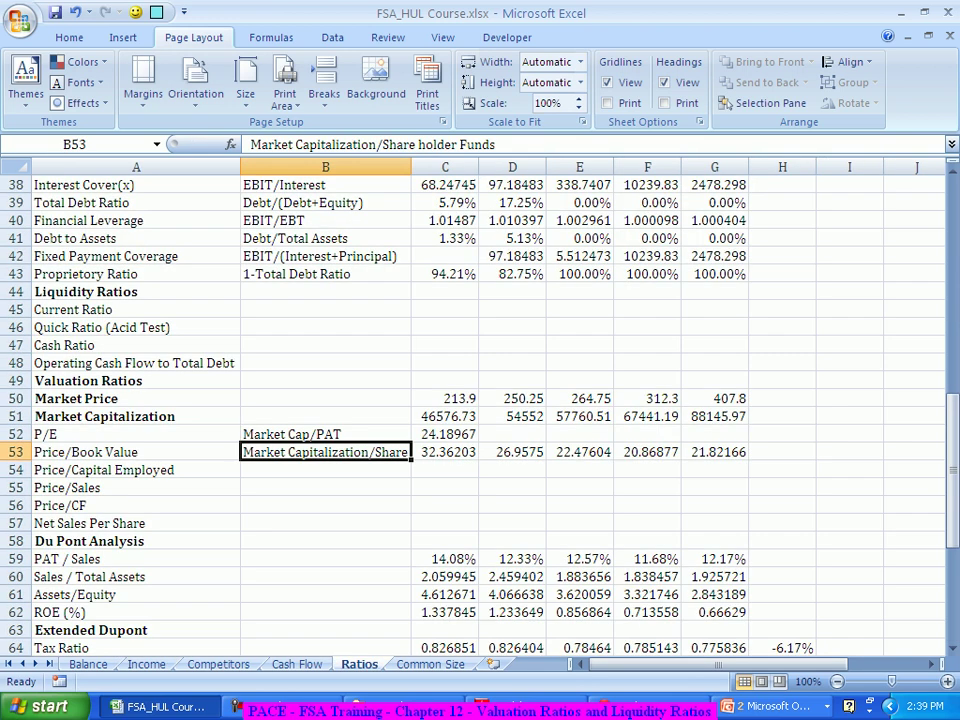
left_click(445, 434)
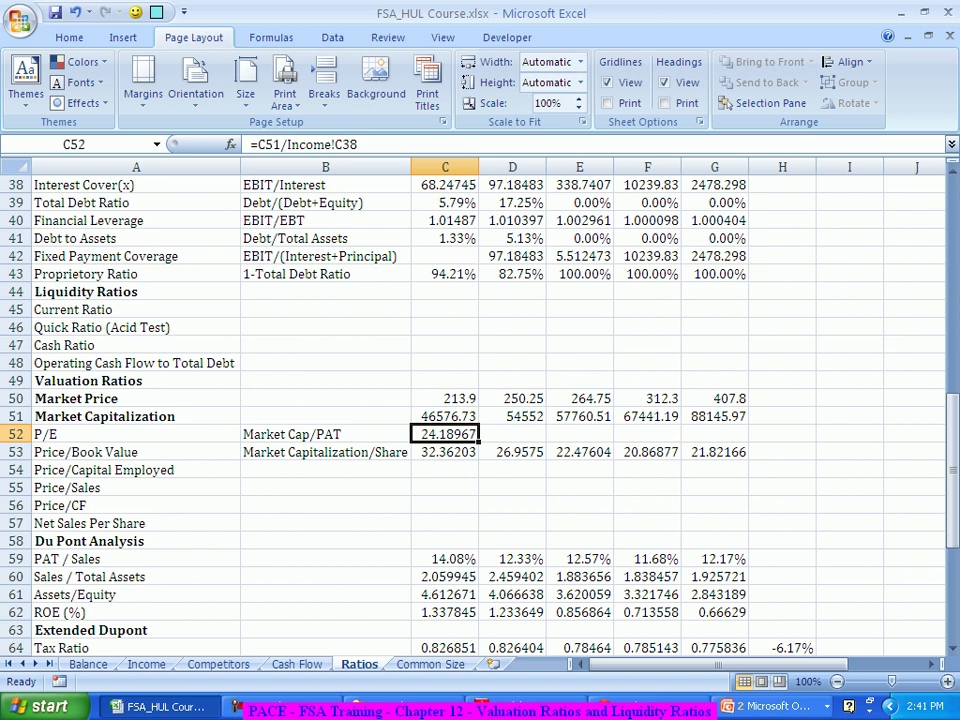
left_click_drag(478, 442, 746, 442)
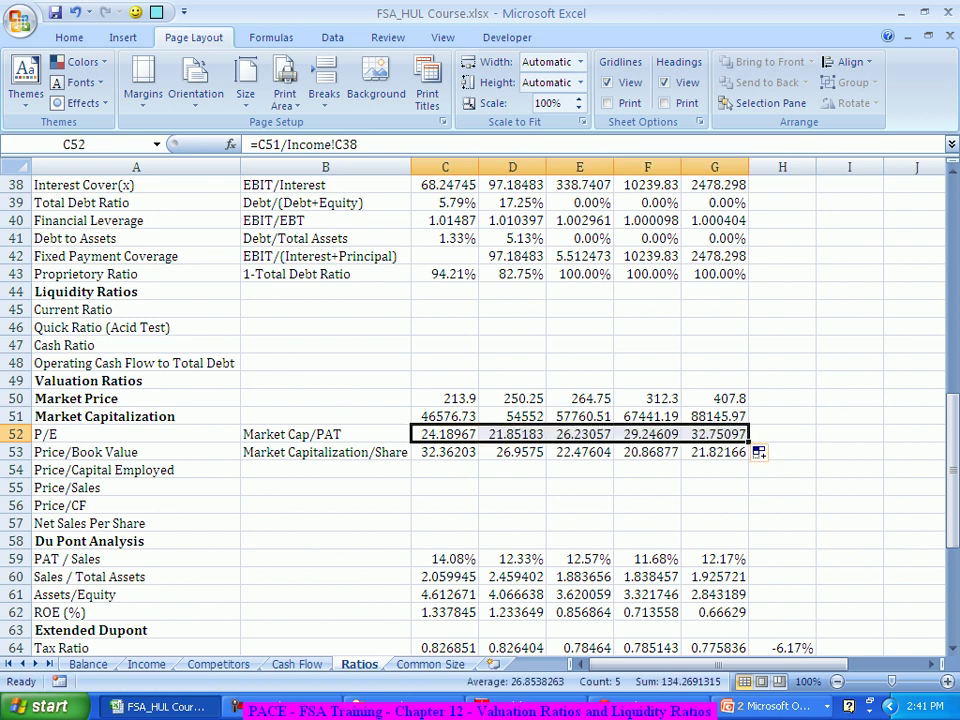
left_click(714, 434)
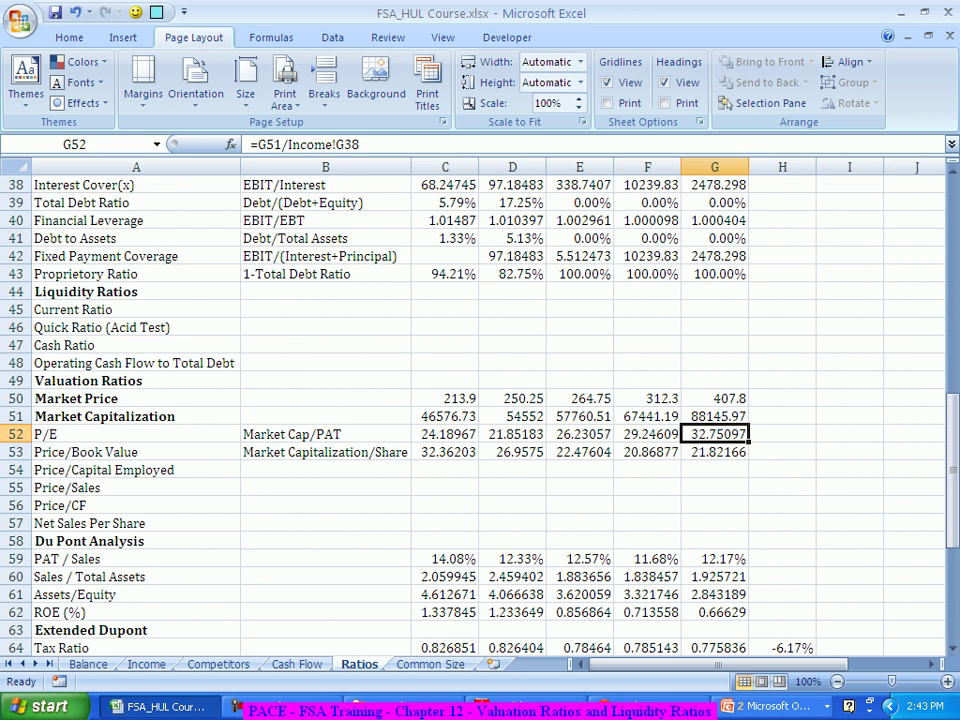
Enter "Market Cap/(Debt + Equity)" as the formula description for Price/Capital Employed in B54.
left_click(325, 469)
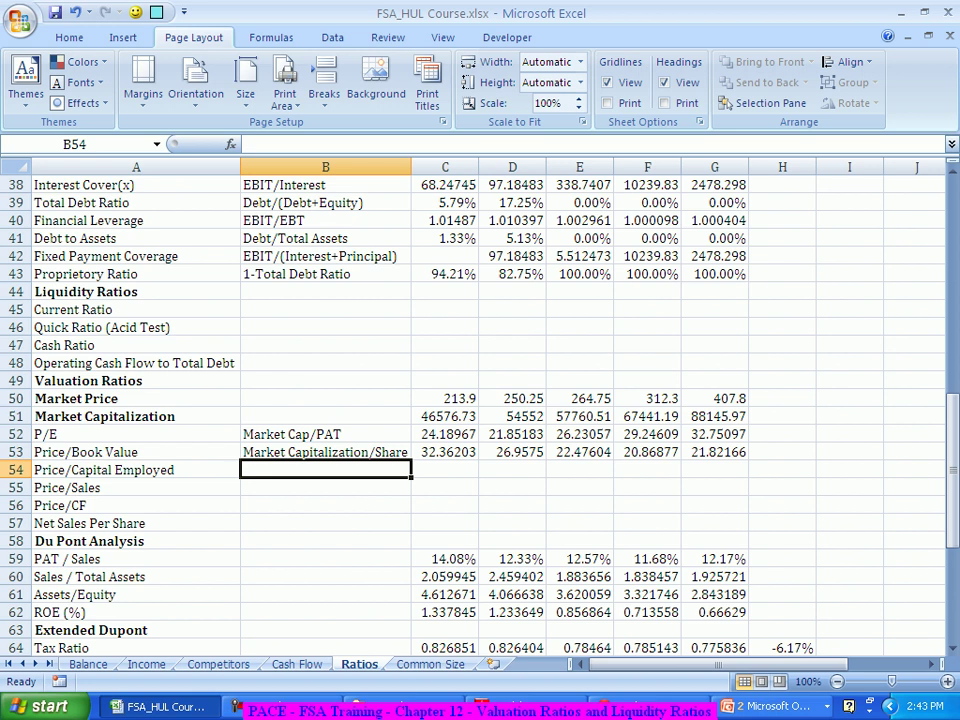
type("m")
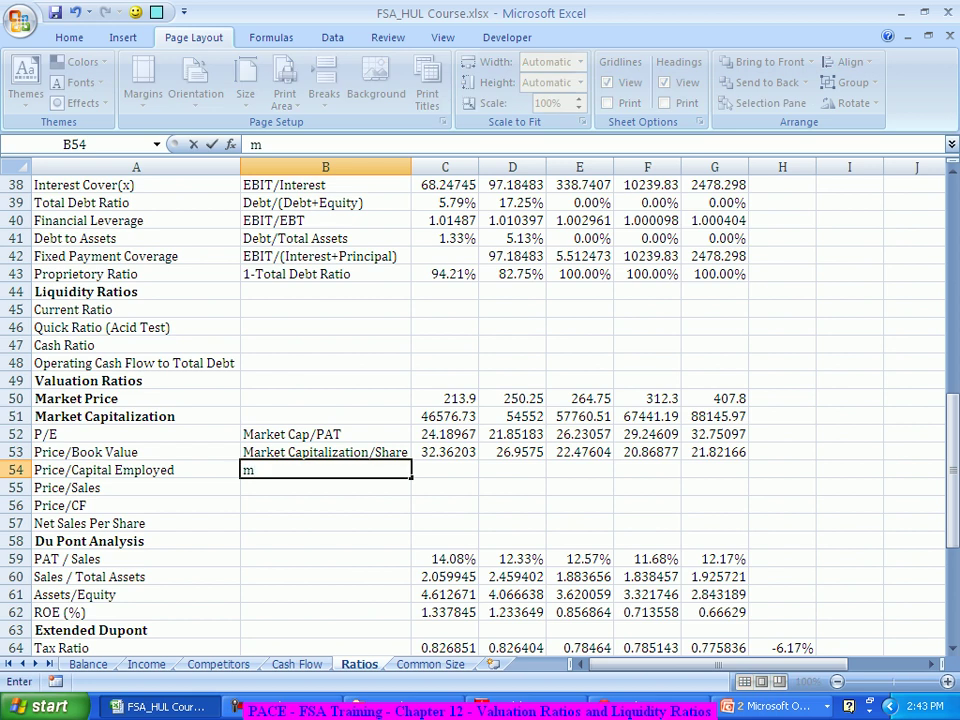
key("BackSpace")
type("Marker")
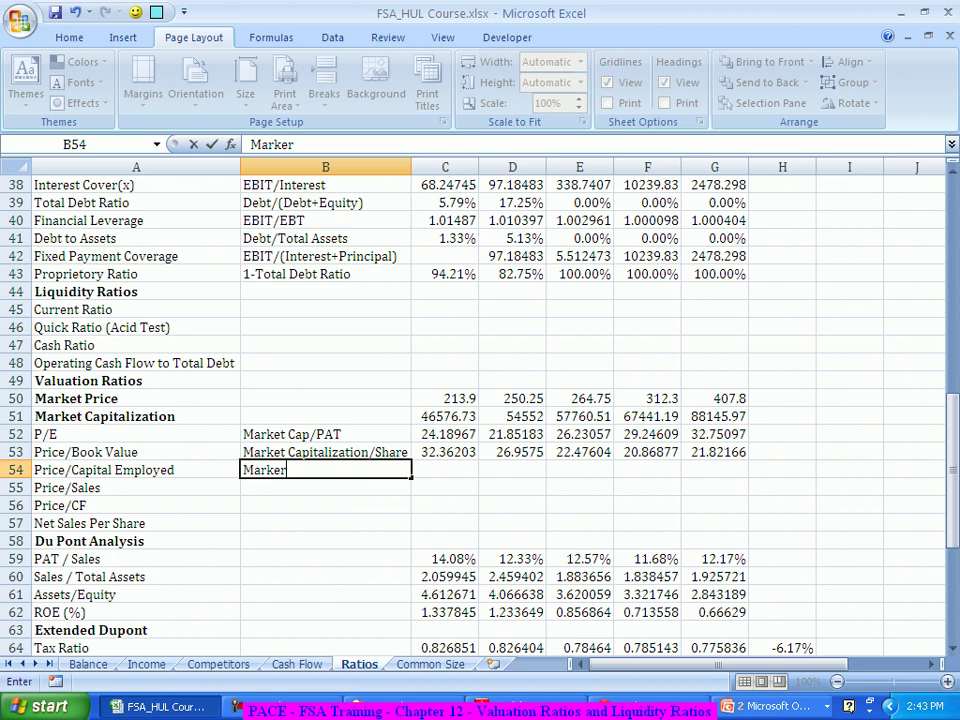
key("BackSpace")
type("t Cap/")
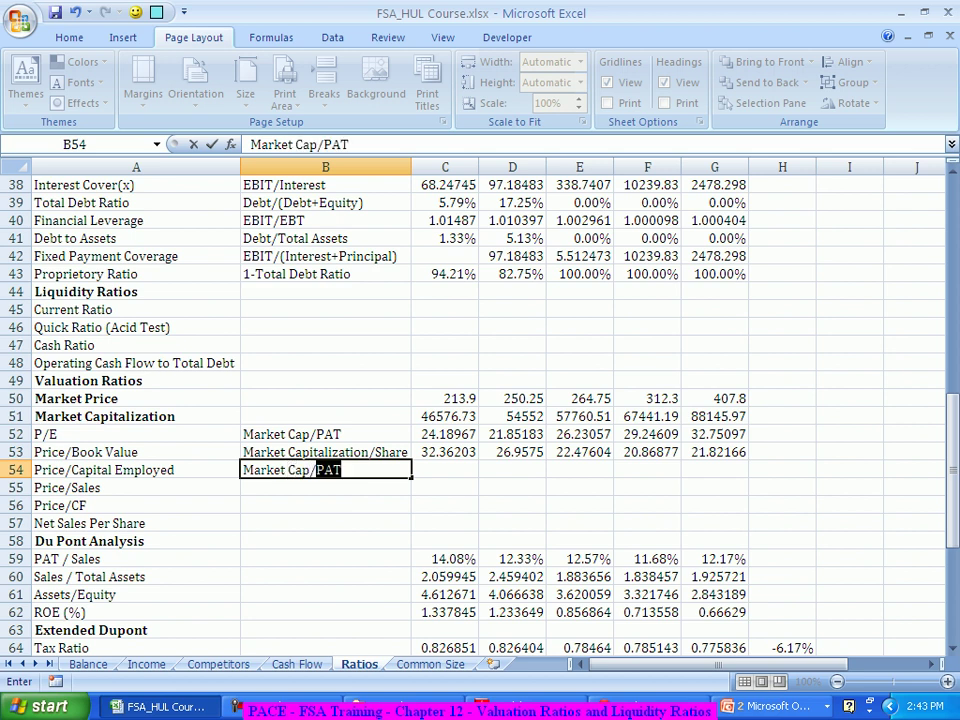
type("(Debt")
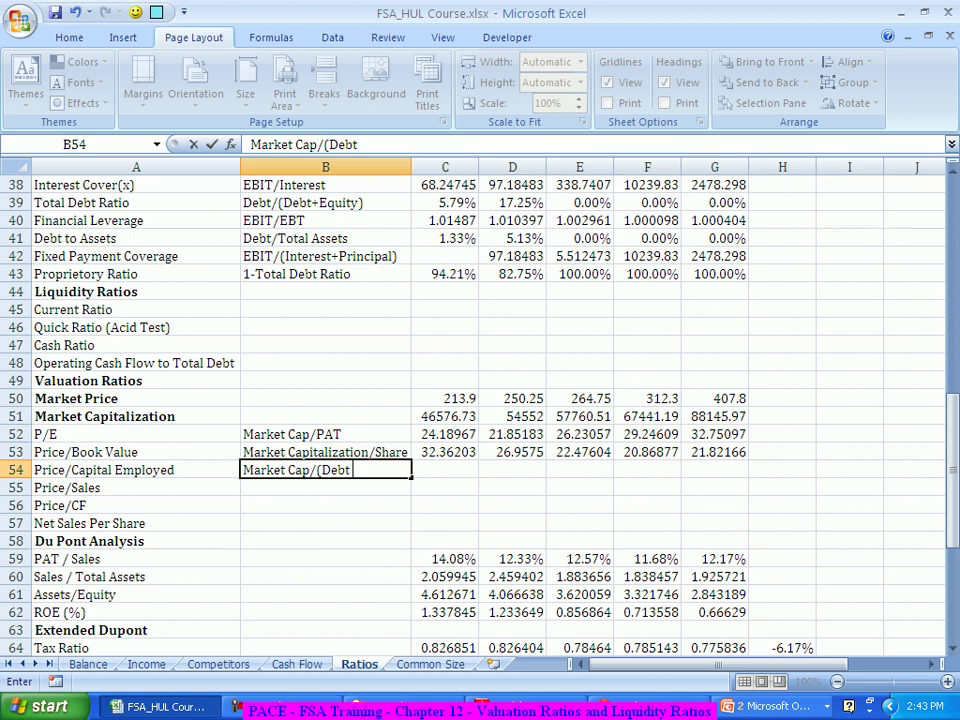
type(" + Equity)")
key("Tab")
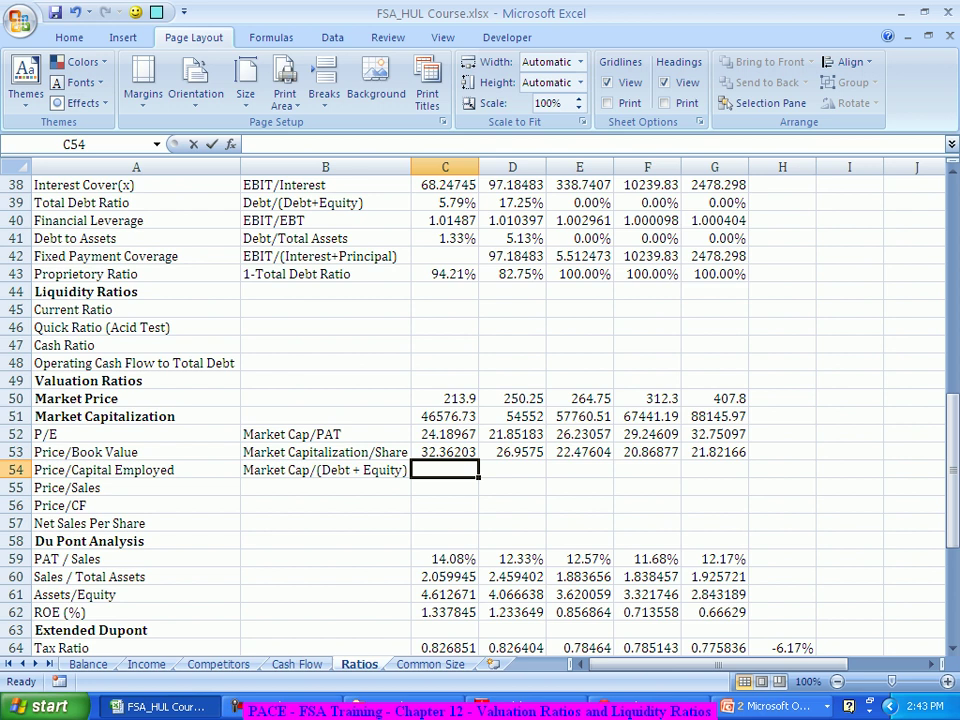
Calculate Price/Capital Employed in C54 with =C51/(Balance!C8+Balance!C12), fill it across to G54, and compare it with the Price/Book Value row.
type("=")
left_click(445, 416)
type("/(")
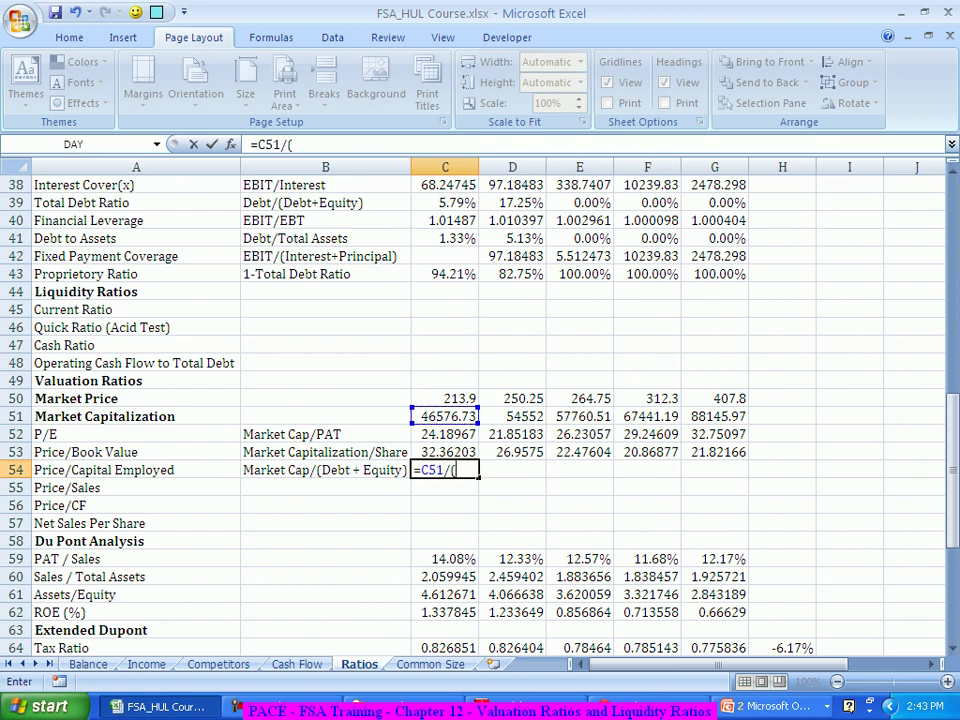
left_click(88, 664)
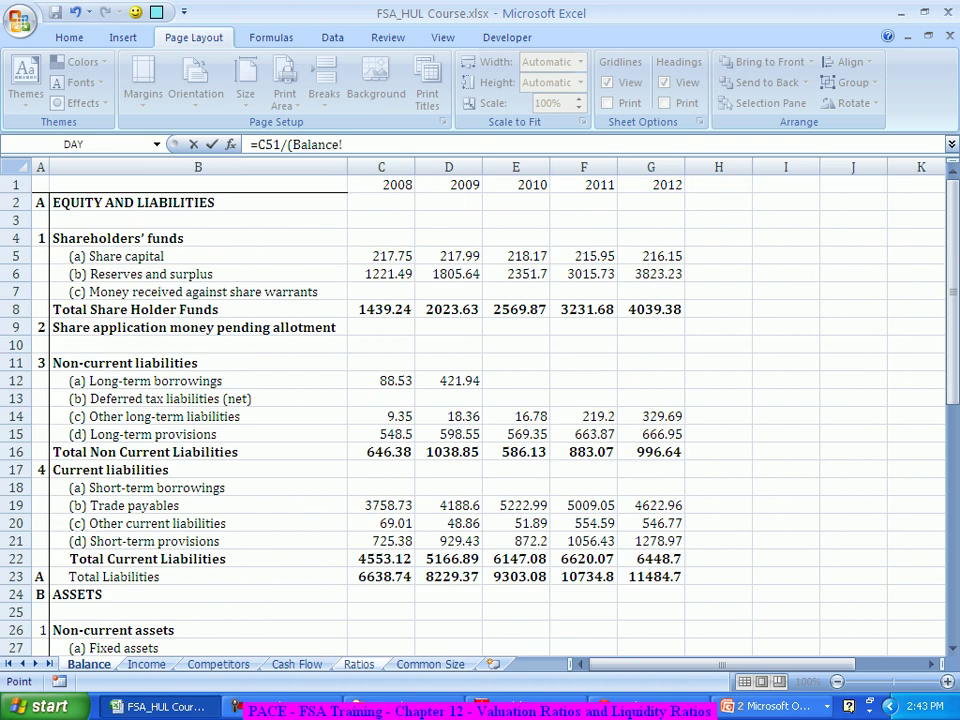
left_click(381, 309)
type("+")
left_click(381, 381)
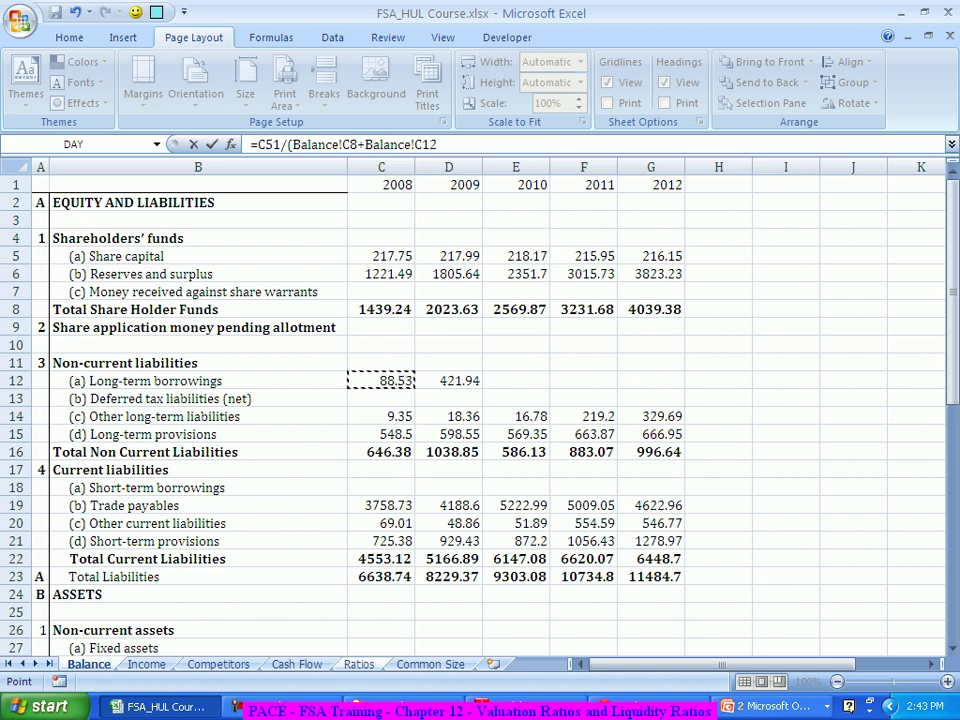
type(")")
key("Return")
left_click(445, 470)
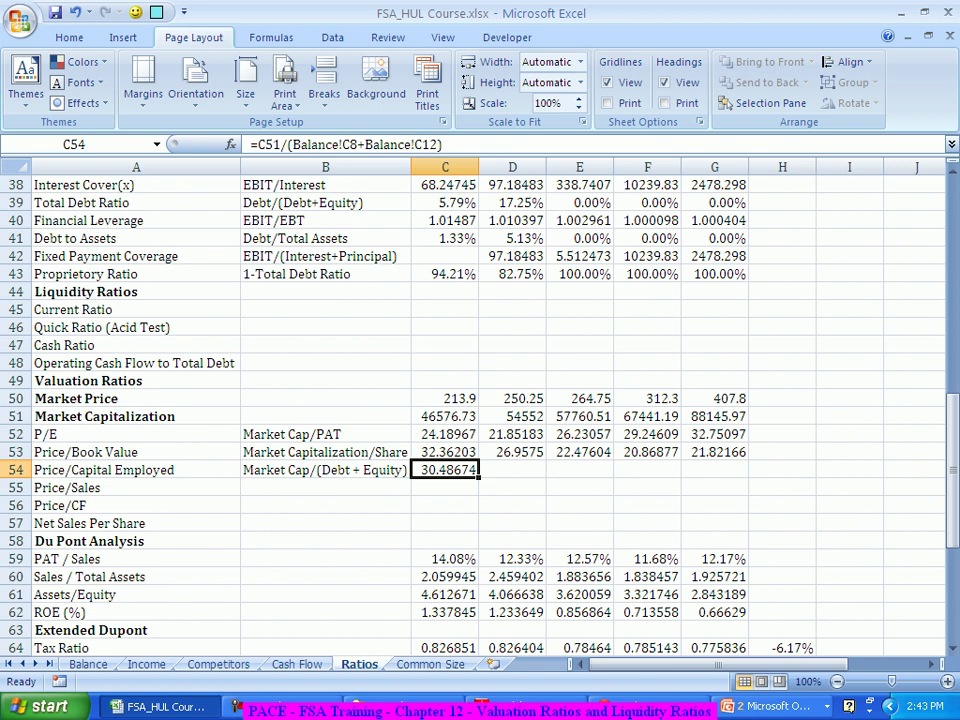
left_click_drag(479, 478, 740, 474)
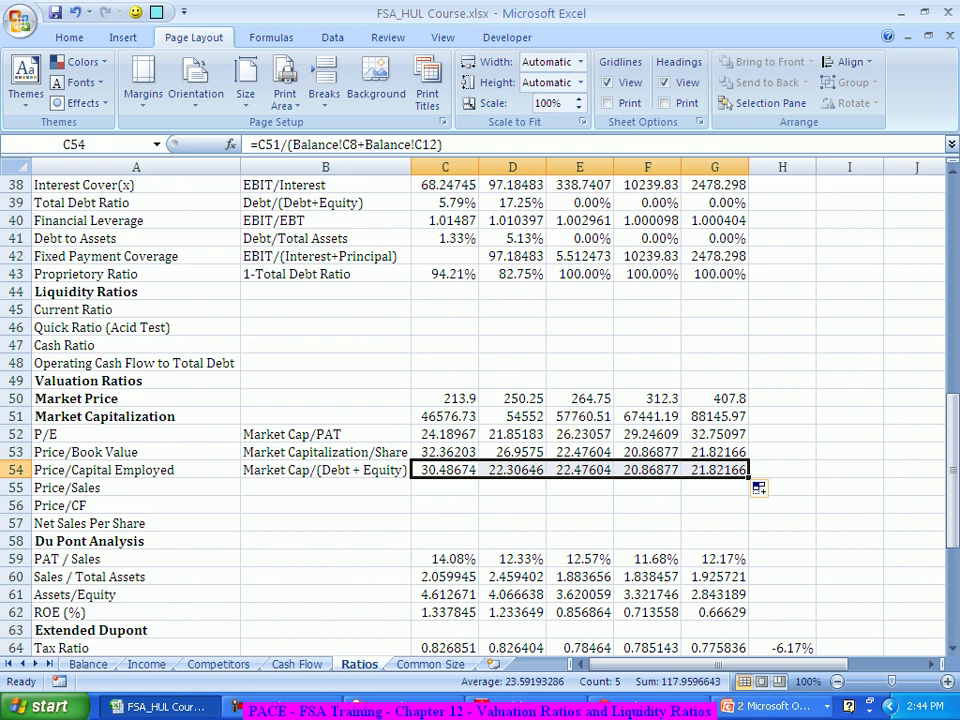
left_click_drag(579, 452, 714, 470)
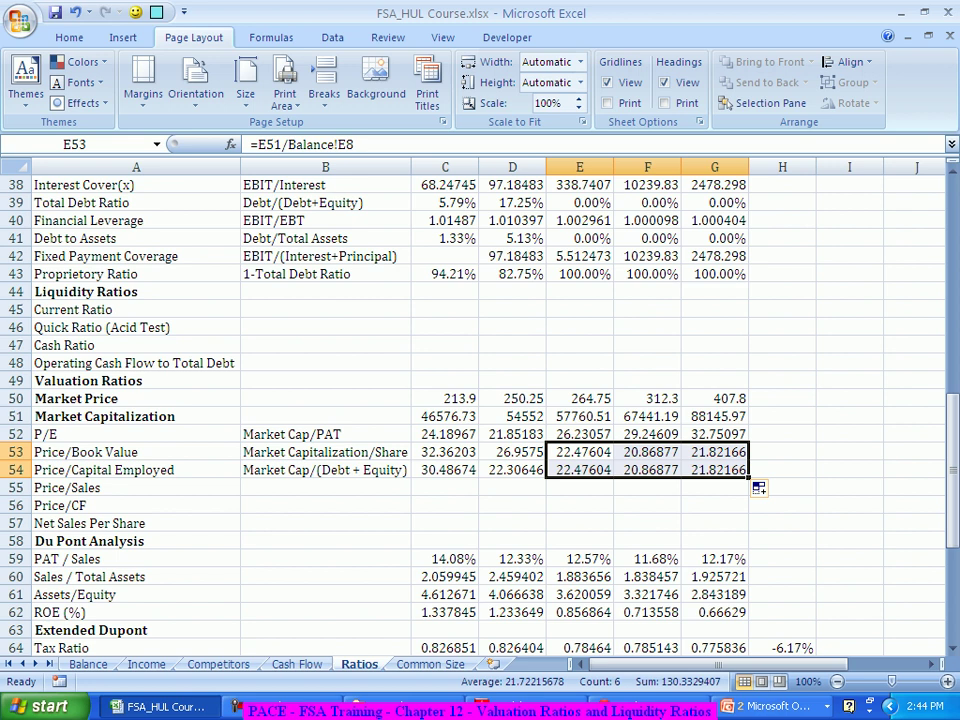
left_click(445, 452)
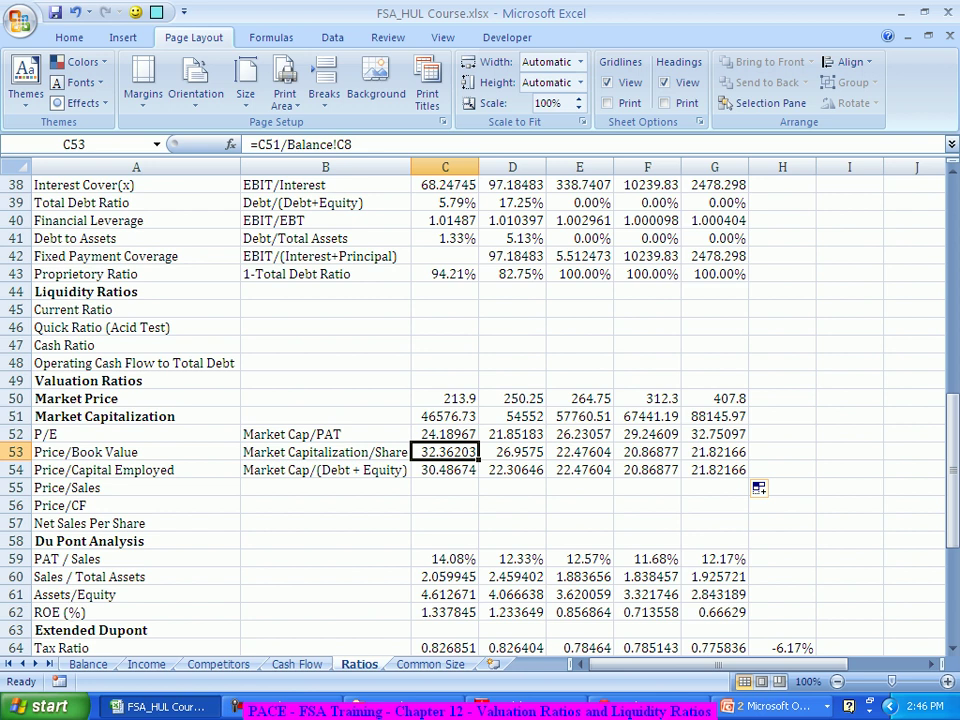
Enter "Market Cap/Sales" as the formula description for Price/Sales in B55.
scroll(480, 400, "down", 1)
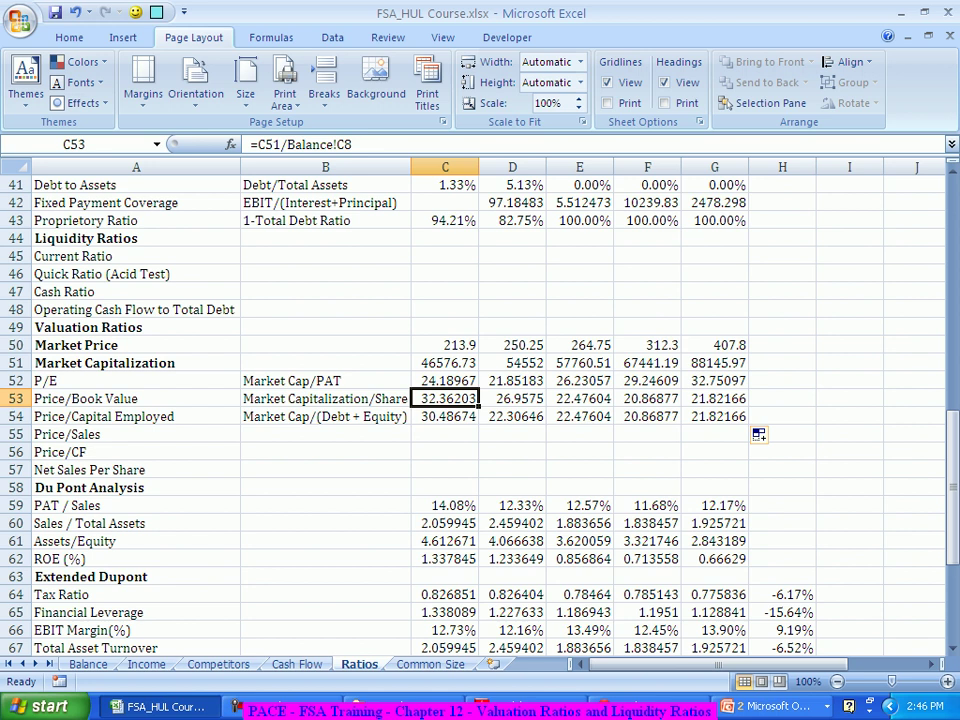
left_click(325, 434)
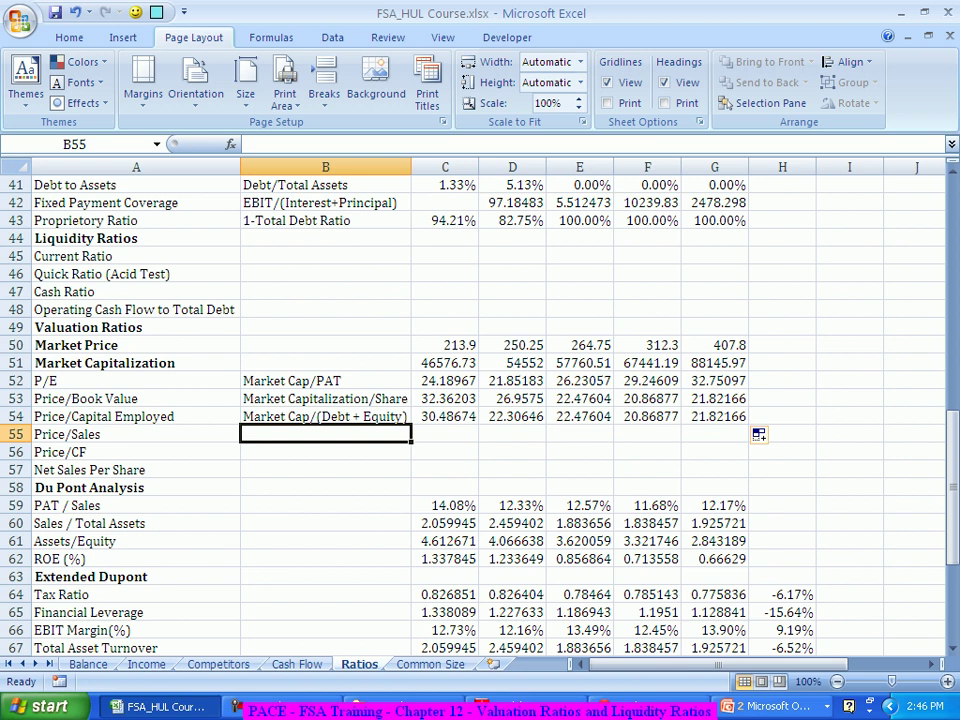
type("Mar")
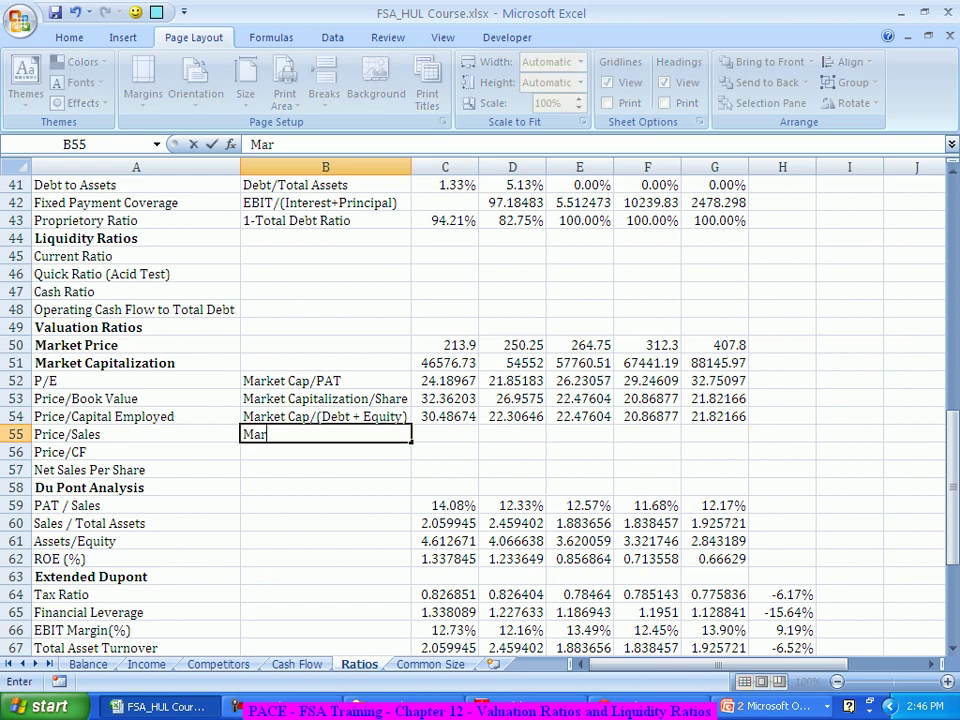
type("ket Cap")
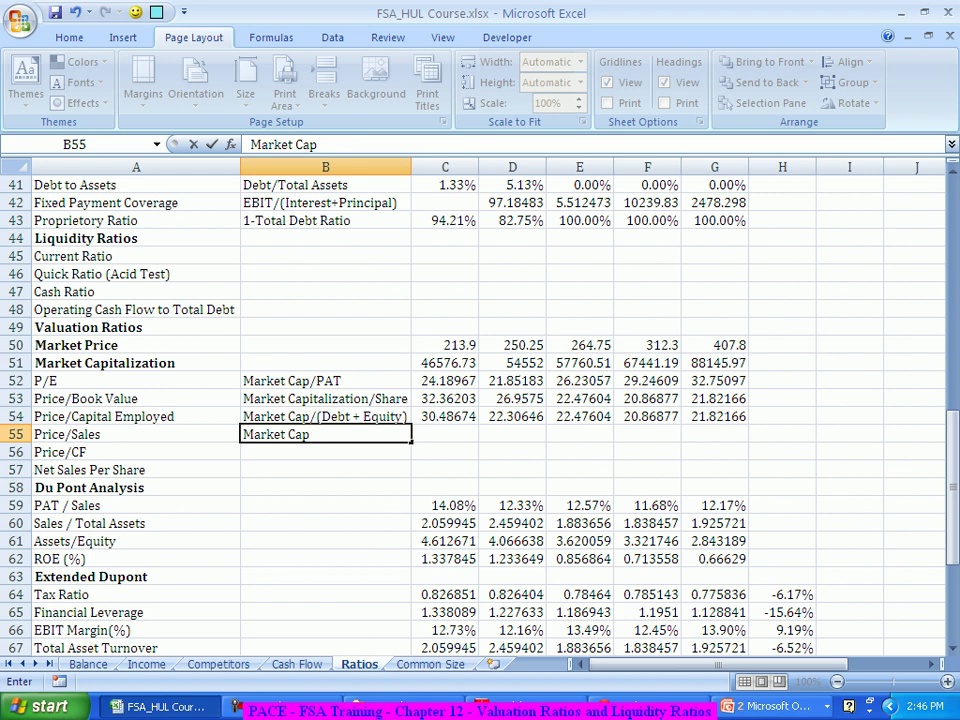
type("/Sales")
key("Tab")
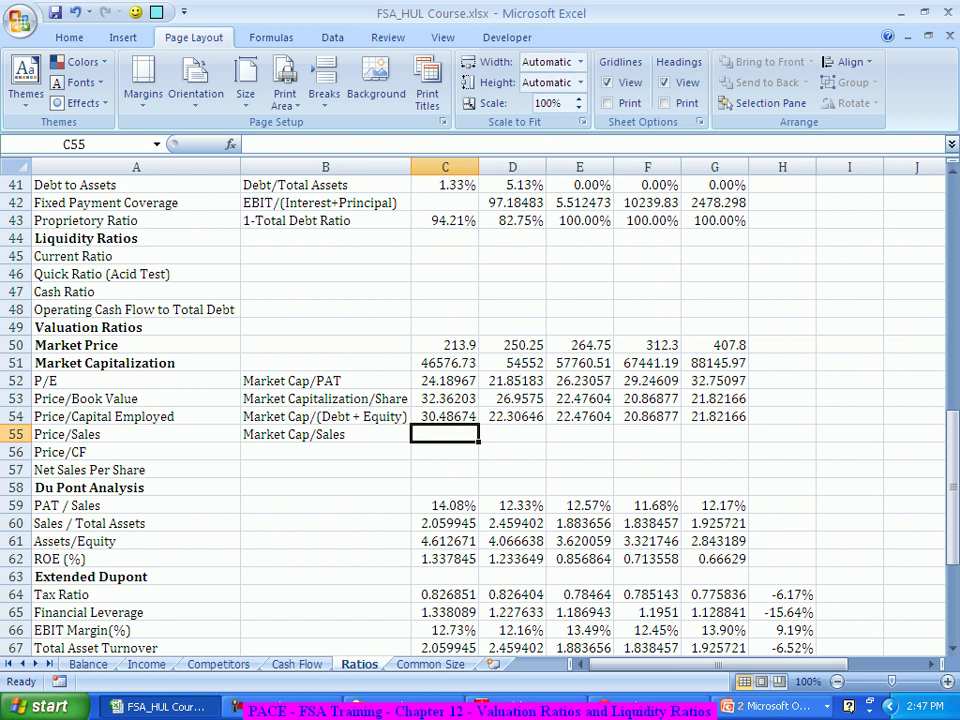
Calculate Price/Sales in C55 by dividing market capitalization by net revenue with =C51/Income!C5, and fill the formula across to G55.
type("=")
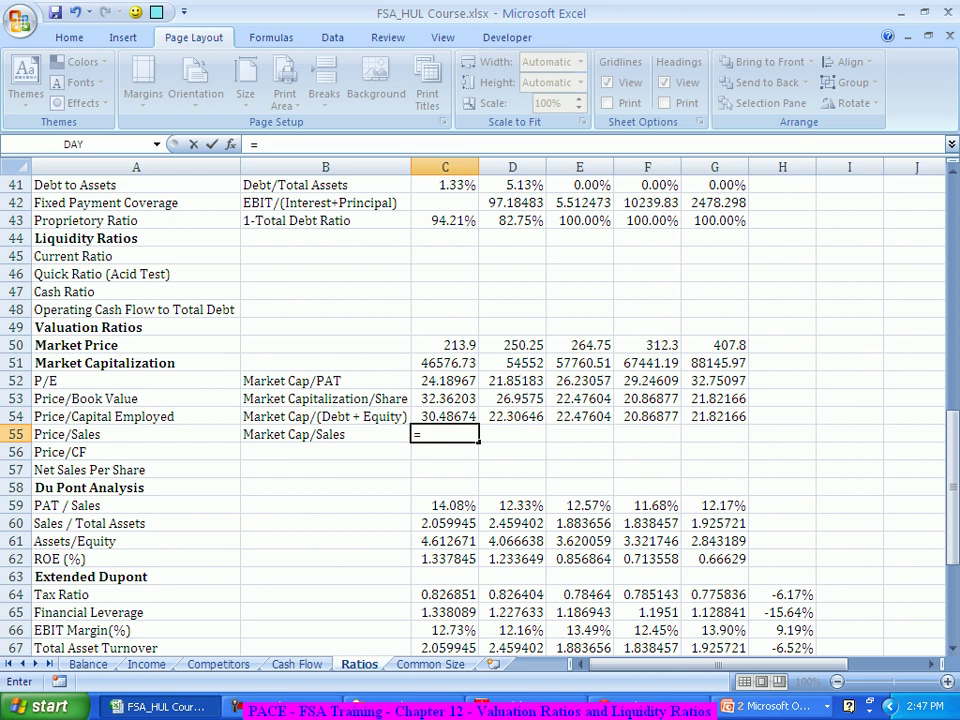
left_click(445, 363)
type("/")
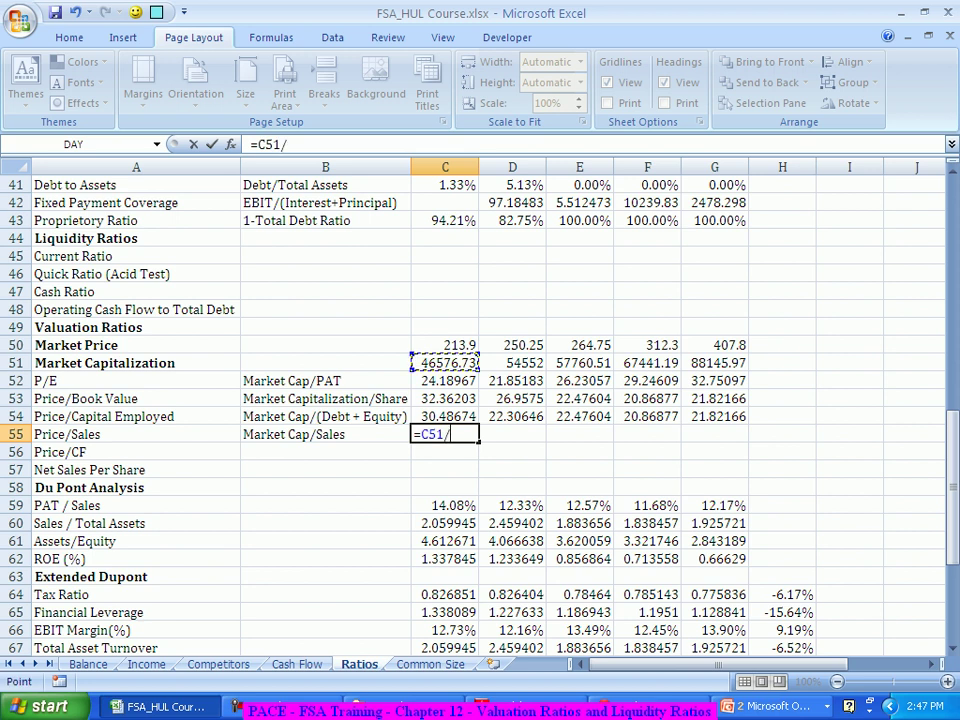
left_click(146, 664)
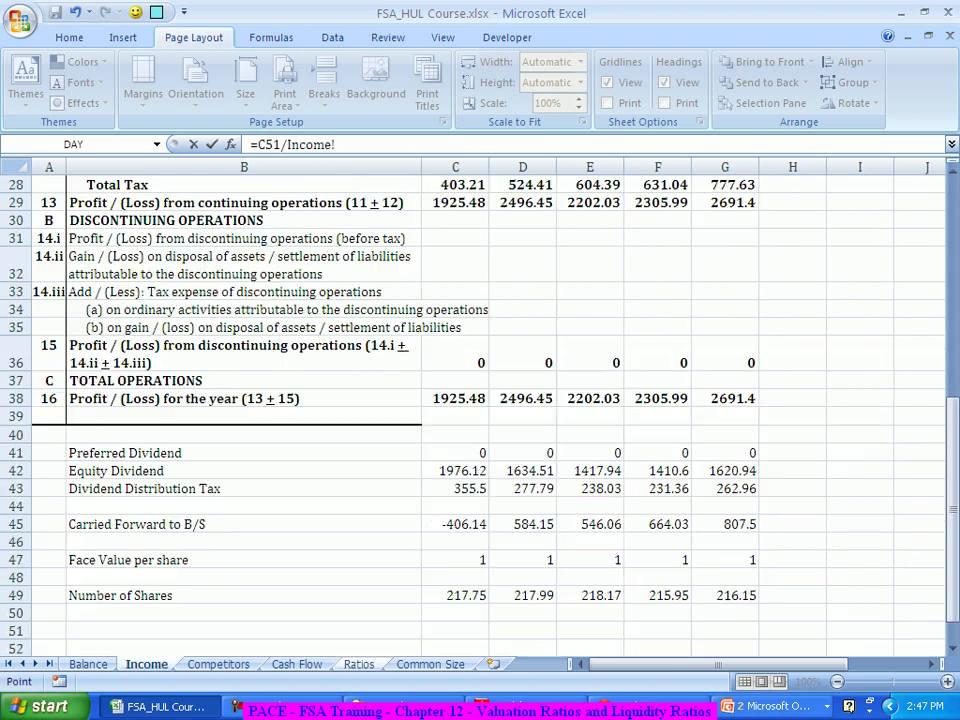
scroll(480, 410, "up", 9)
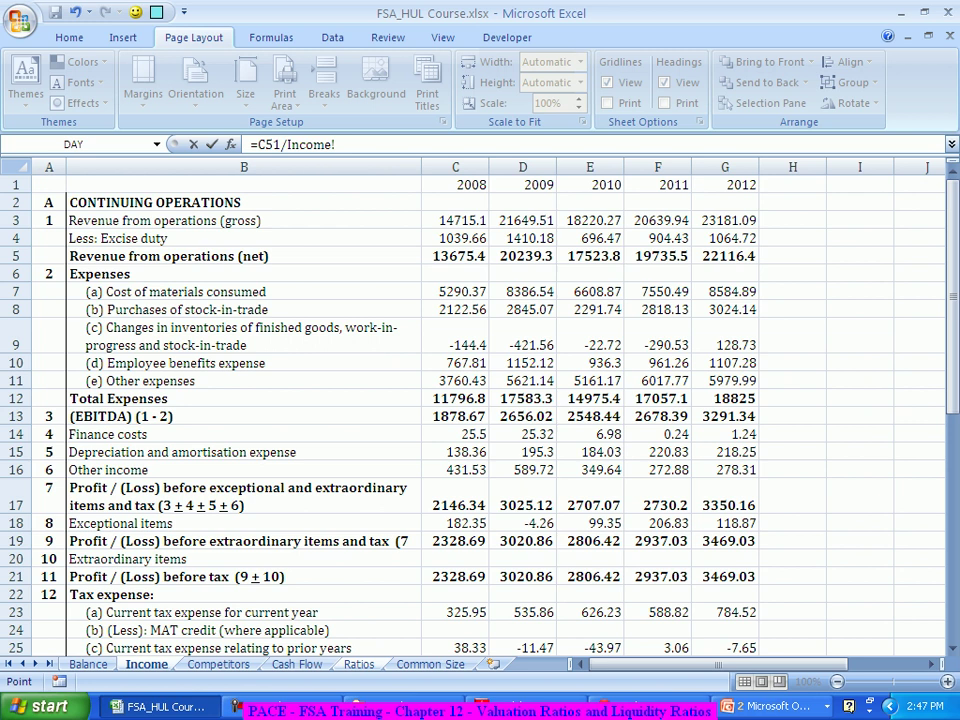
left_click(455, 256)
key("Return")
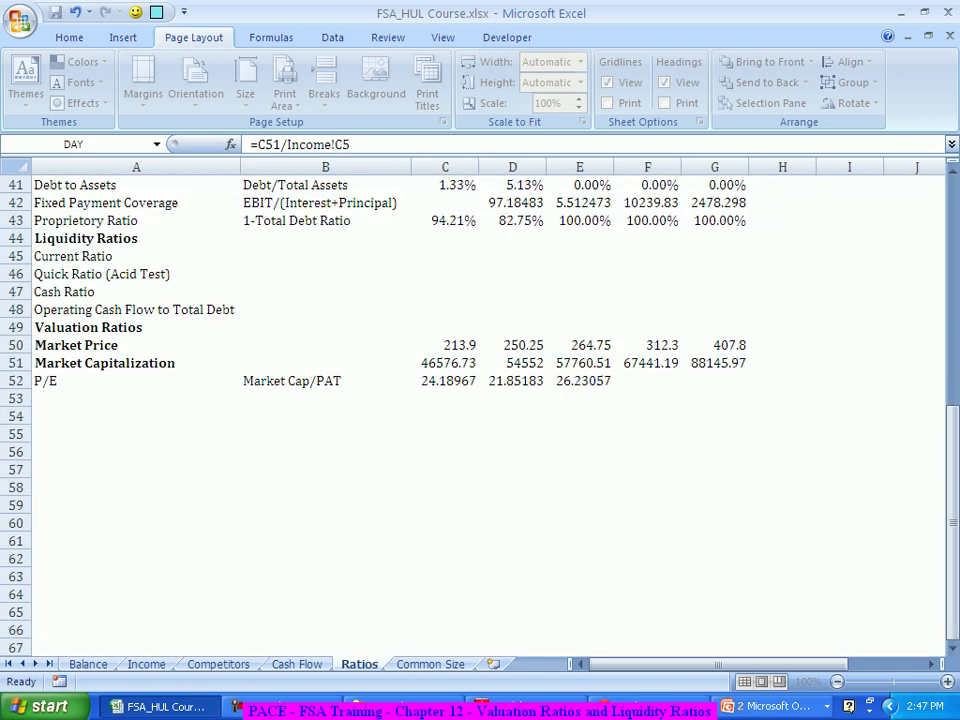
left_click(445, 434)
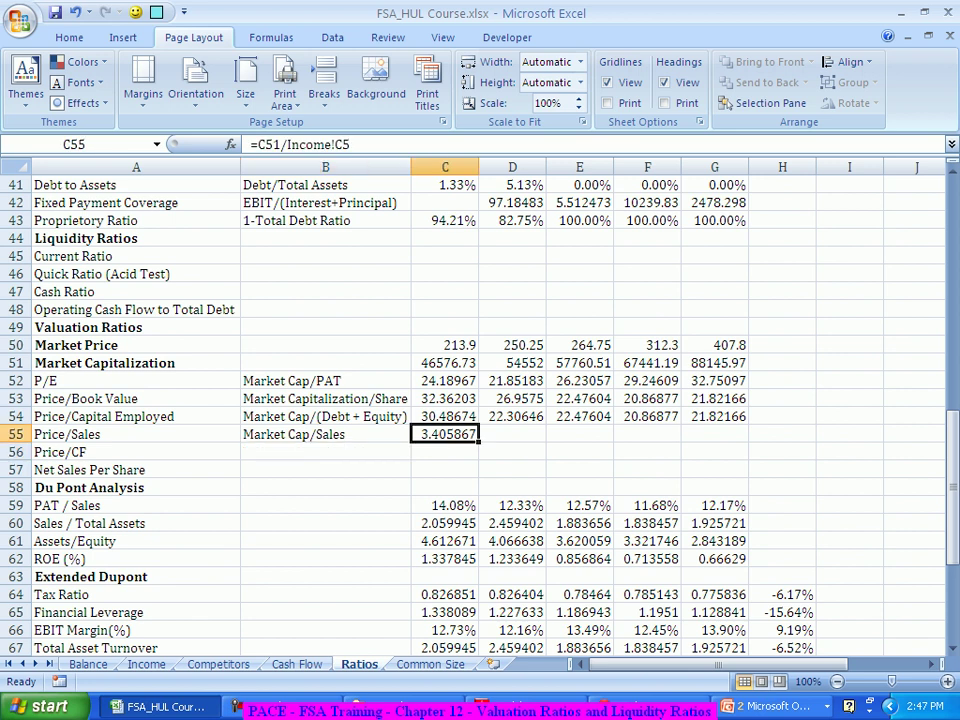
left_click_drag(479, 442, 745, 442)
left_click(714, 434)
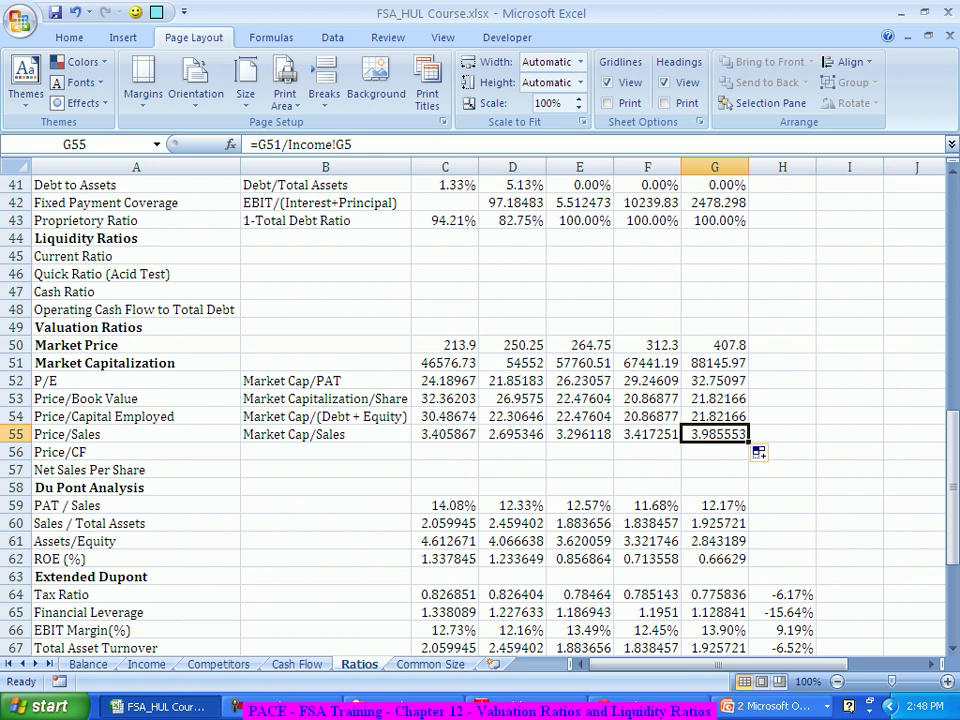
left_click_drag(445, 434, 714, 434)
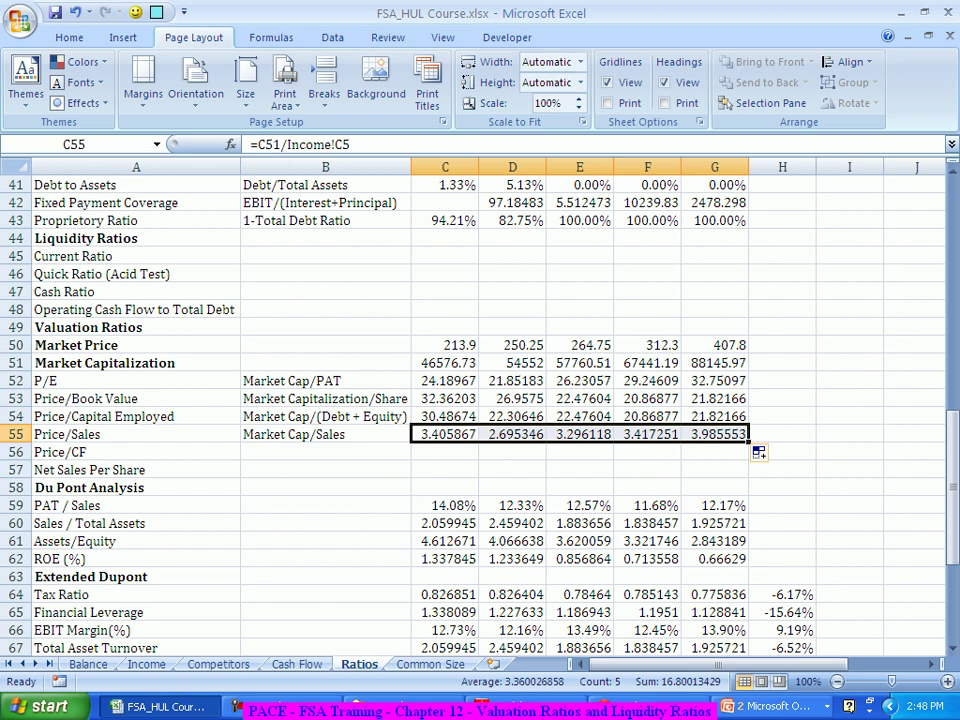
left_click(325, 452)
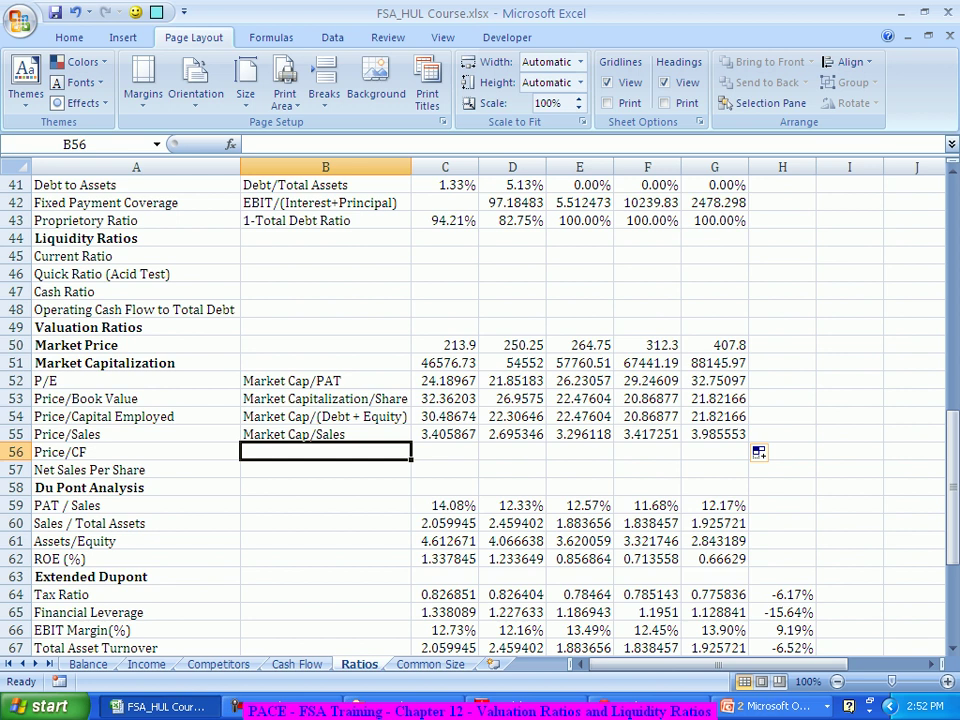
left_click(782, 344)
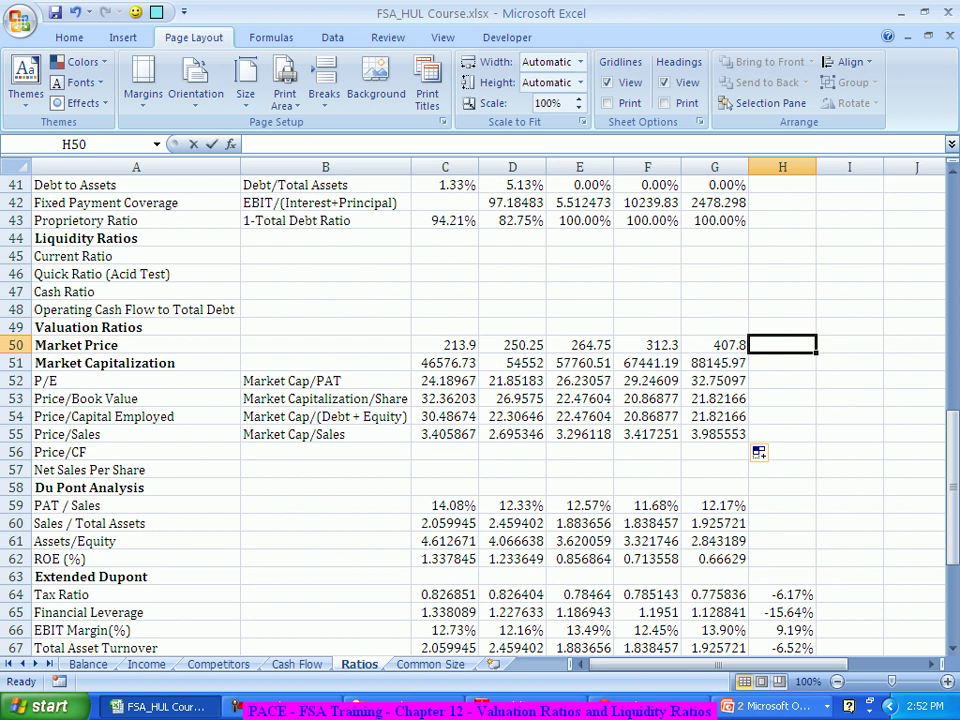
type("=502/")
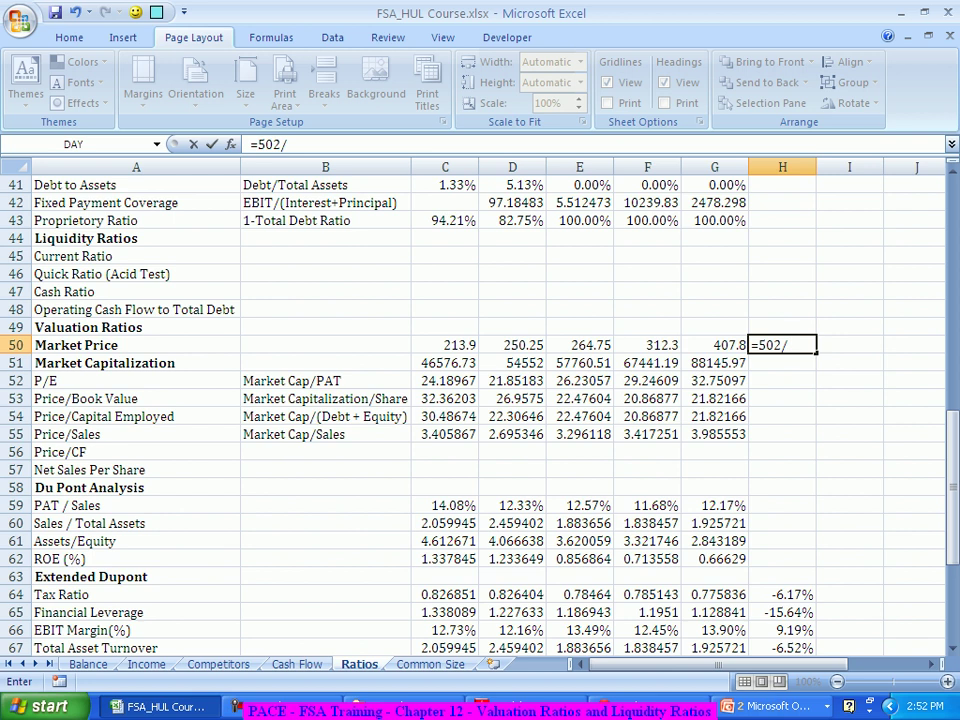
left_click(146, 664)
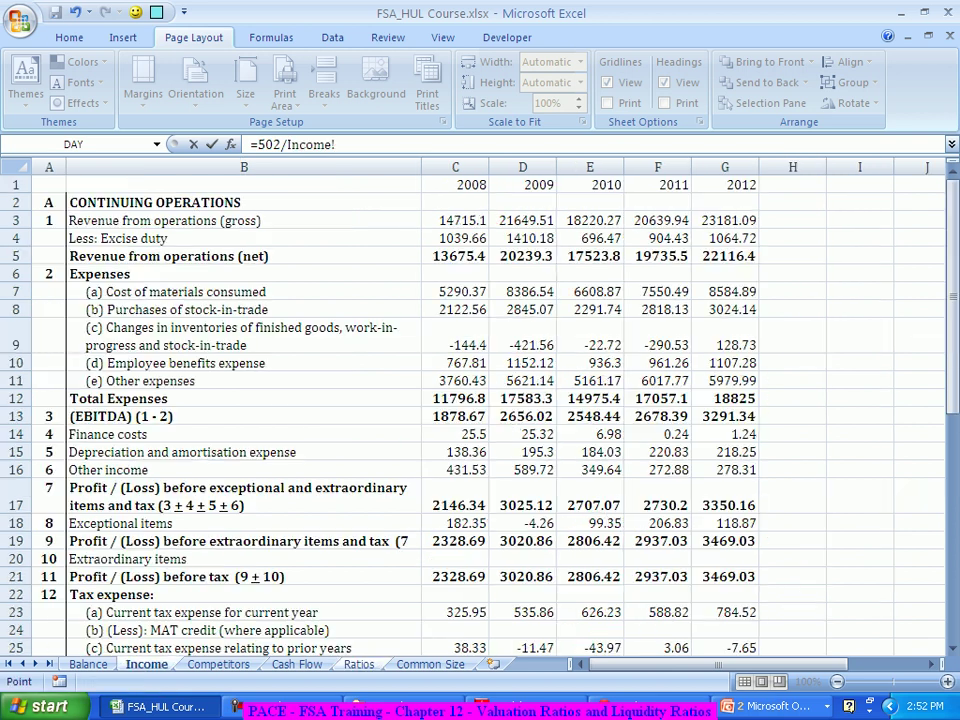
key("Escape")
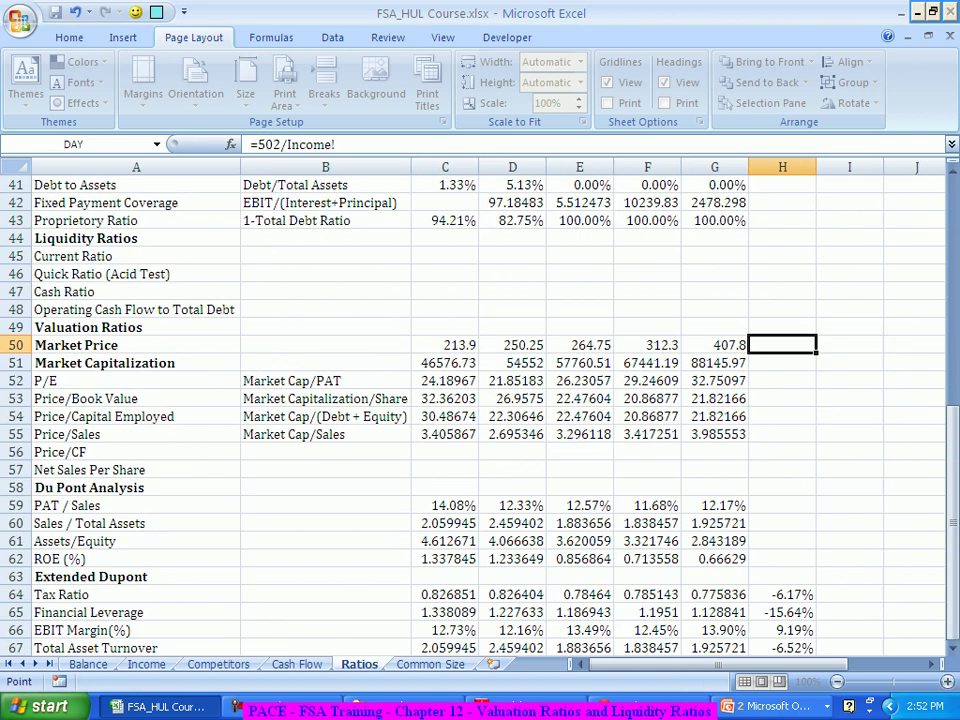
Enter 502 as the market price in H50 and calculate market capitalization in H51 with =H50*Income!G49.
type("502")
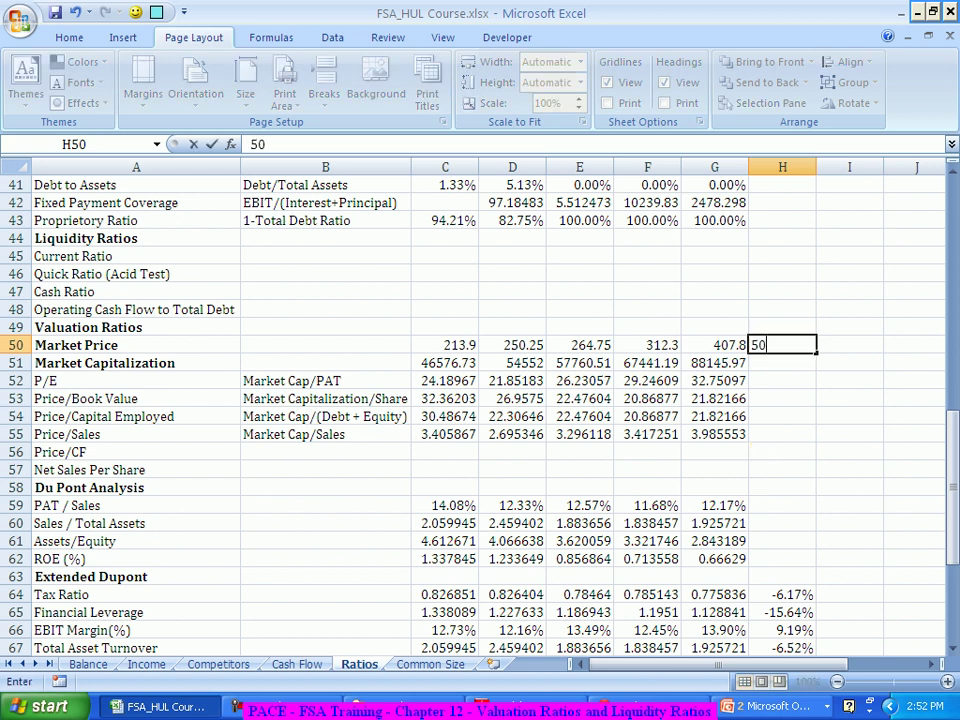
key("Return")
type("=")
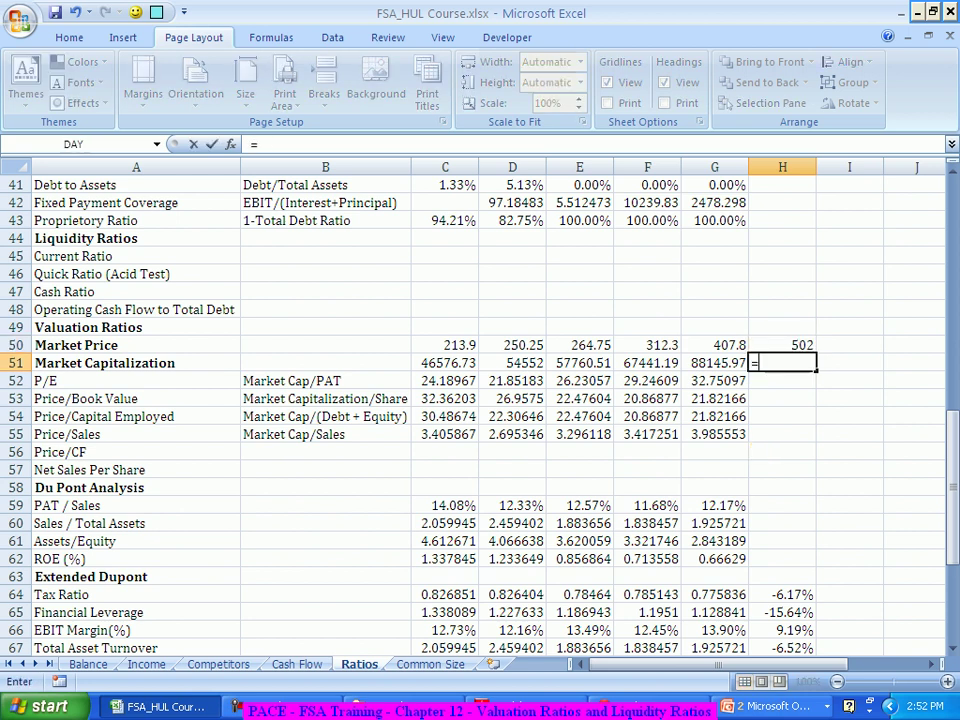
key("Up")
type("*")
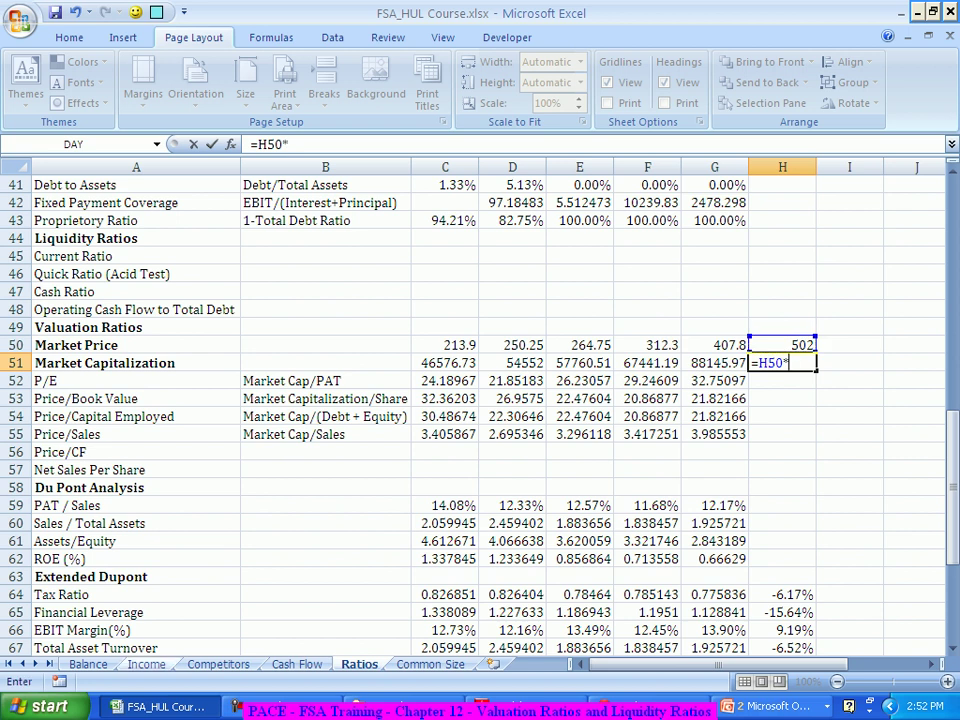
left_click(146, 664)
scroll(480, 410, "down", 4)
scroll(480, 410, "down", 6)
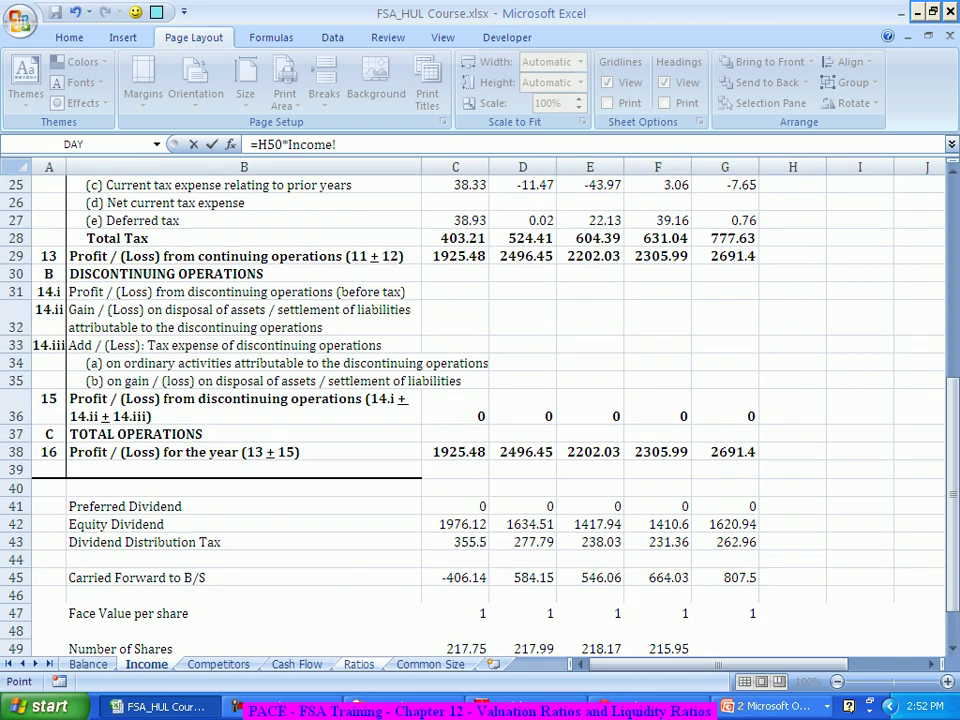
left_click(725, 542)
key("Return")
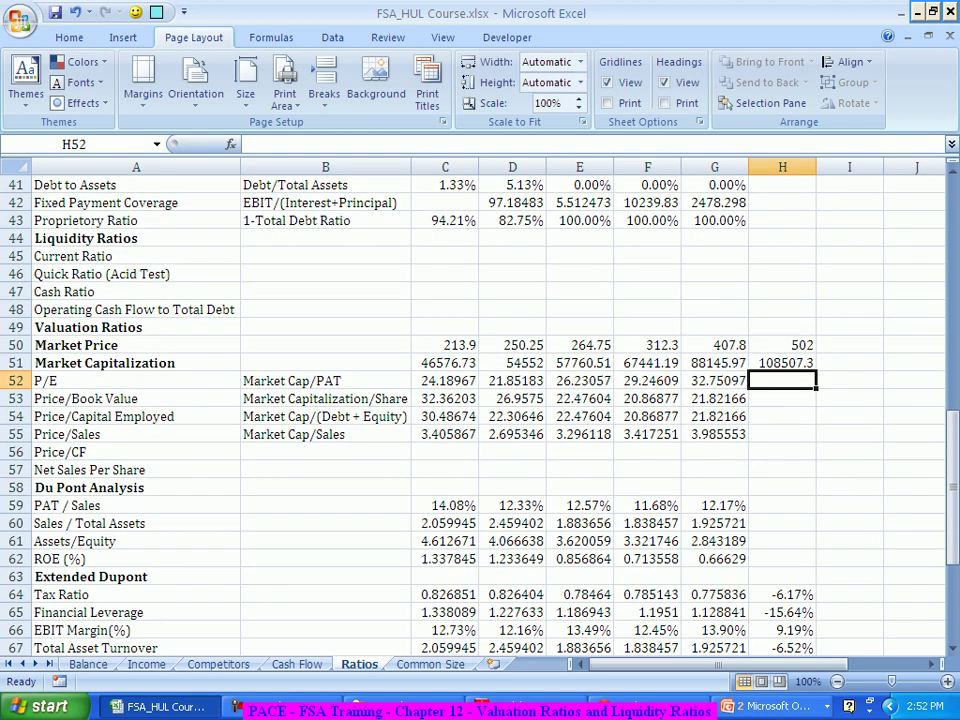
Calculate P/E in H52 by dividing market capitalization by profit for the year with =H51/Income!G38, and compare it with G52.
type("=")
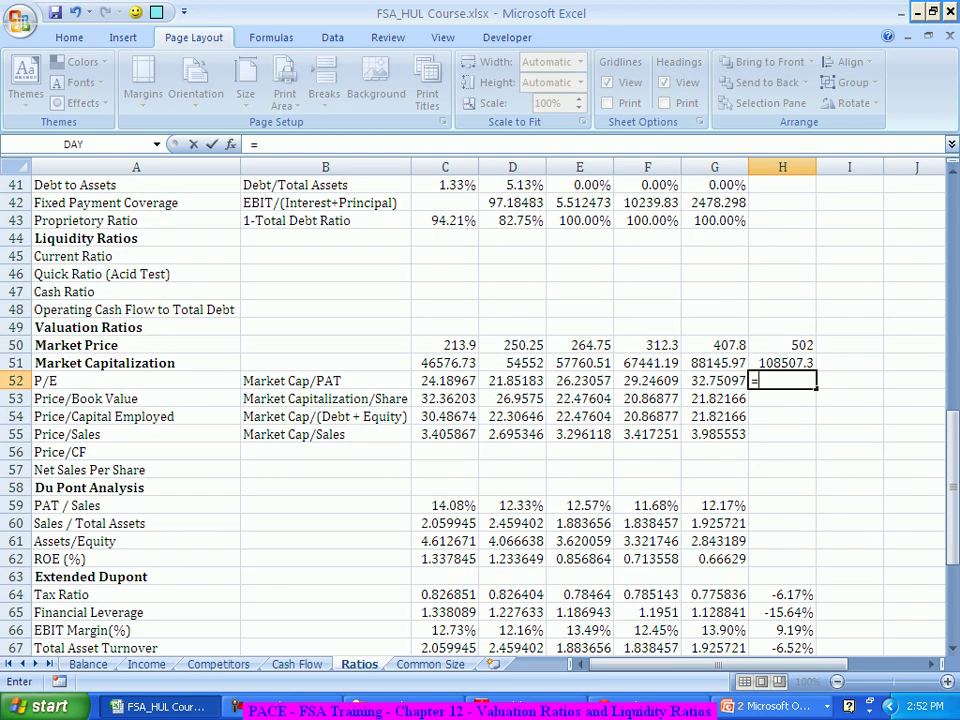
key("Up")
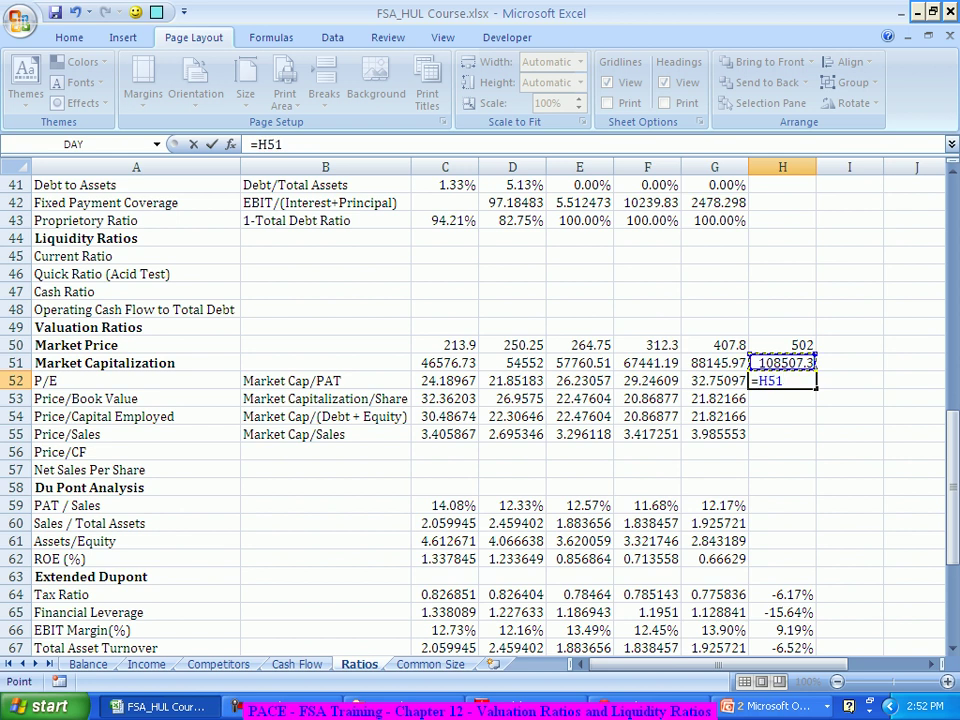
type("/")
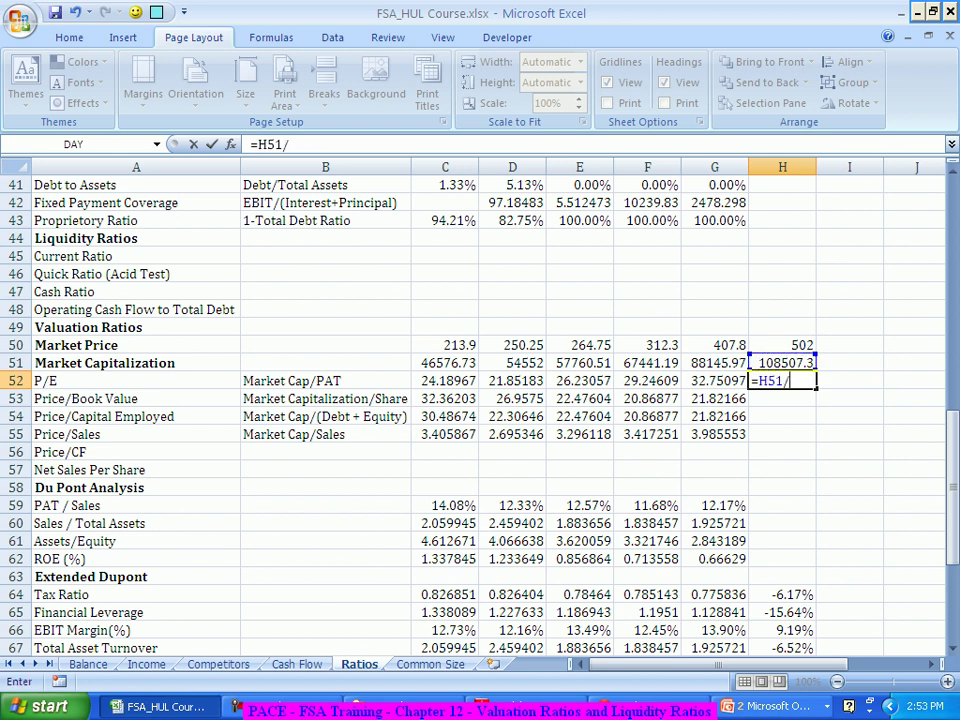
key("ctrl+Page_Up")
key("ctrl+Page_Up")
key("ctrl+Page_Up")
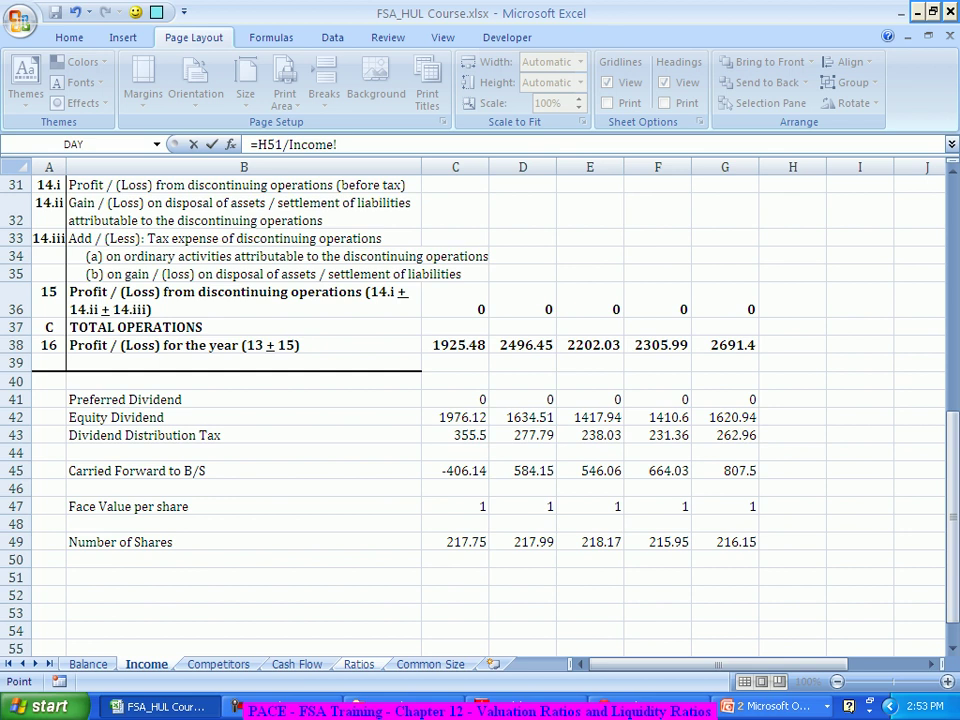
left_click(722, 345)
key("Return")
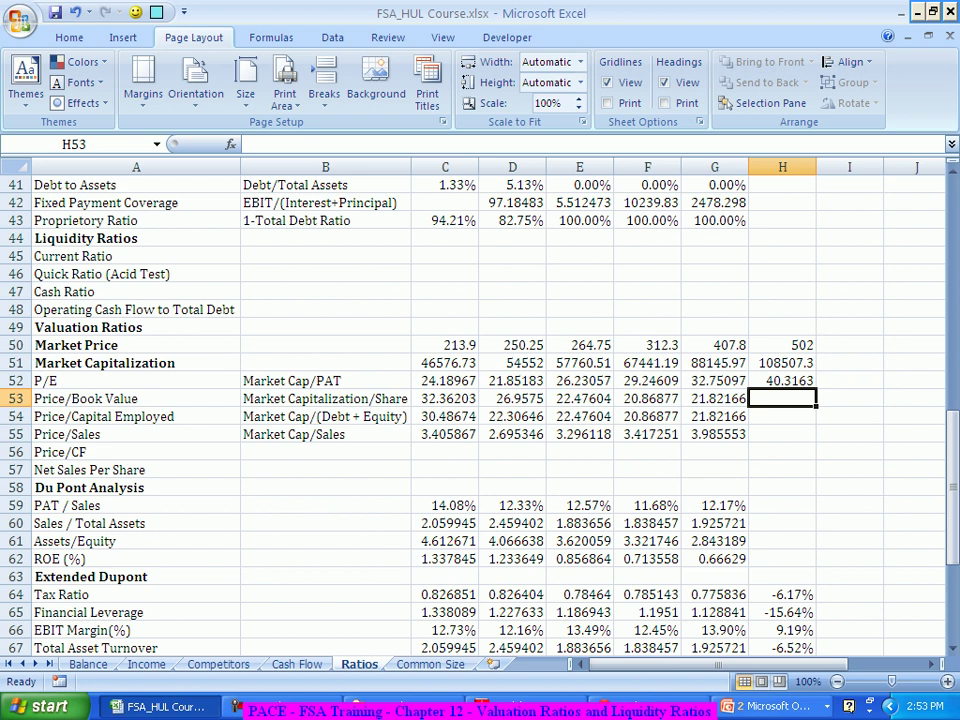
left_click(714, 380)
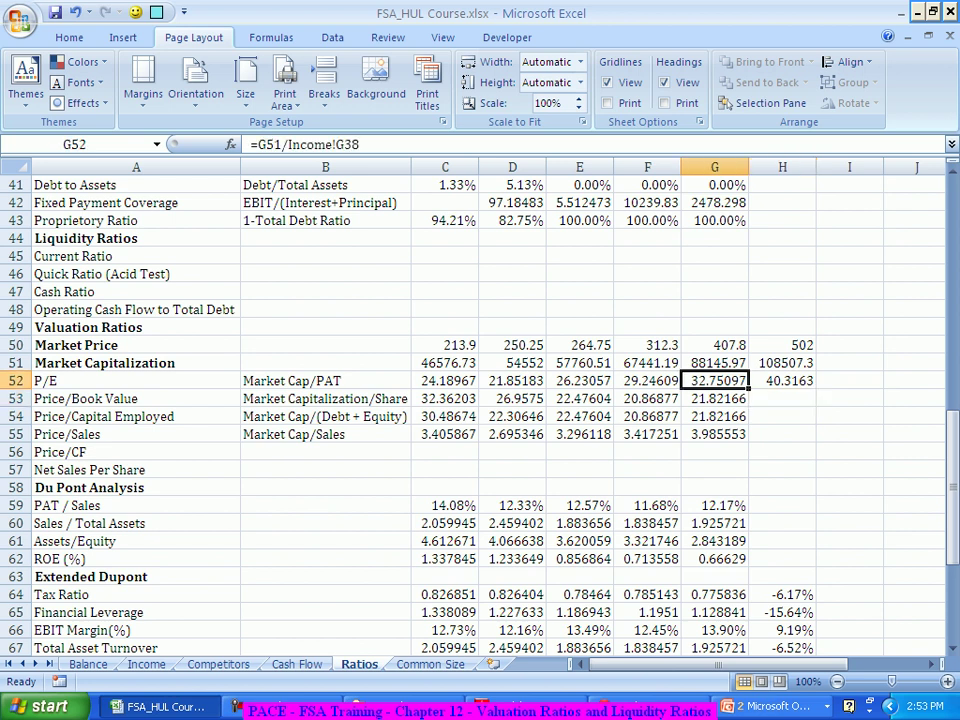
left_click(782, 380)
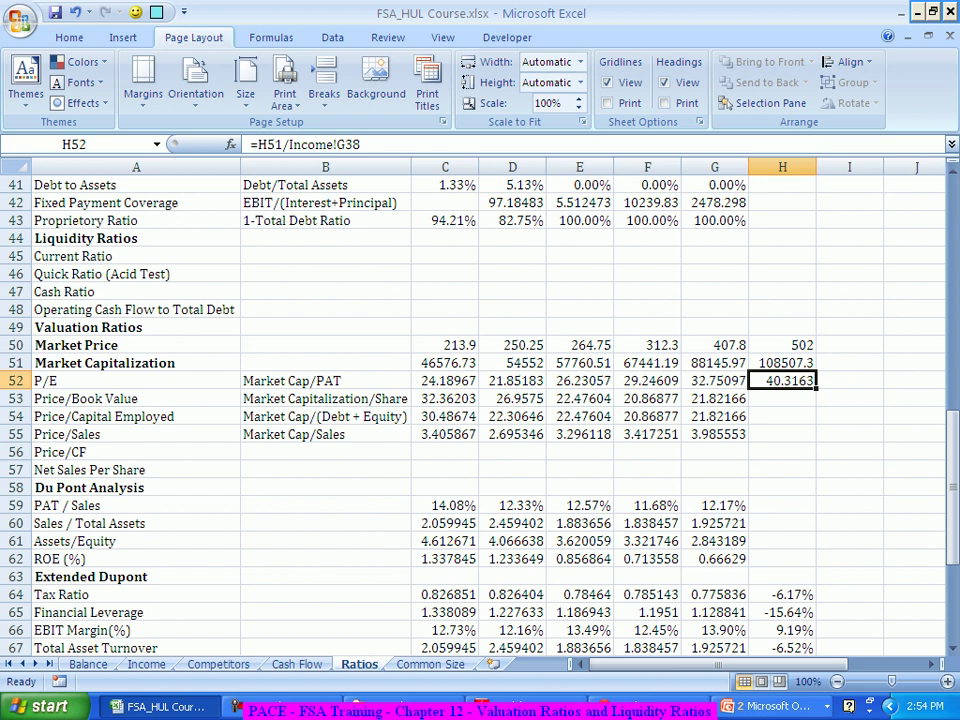
Enter "Market Cap/Cash Flow" as the formula description for Price/CF in B56.
left_click(325, 452)
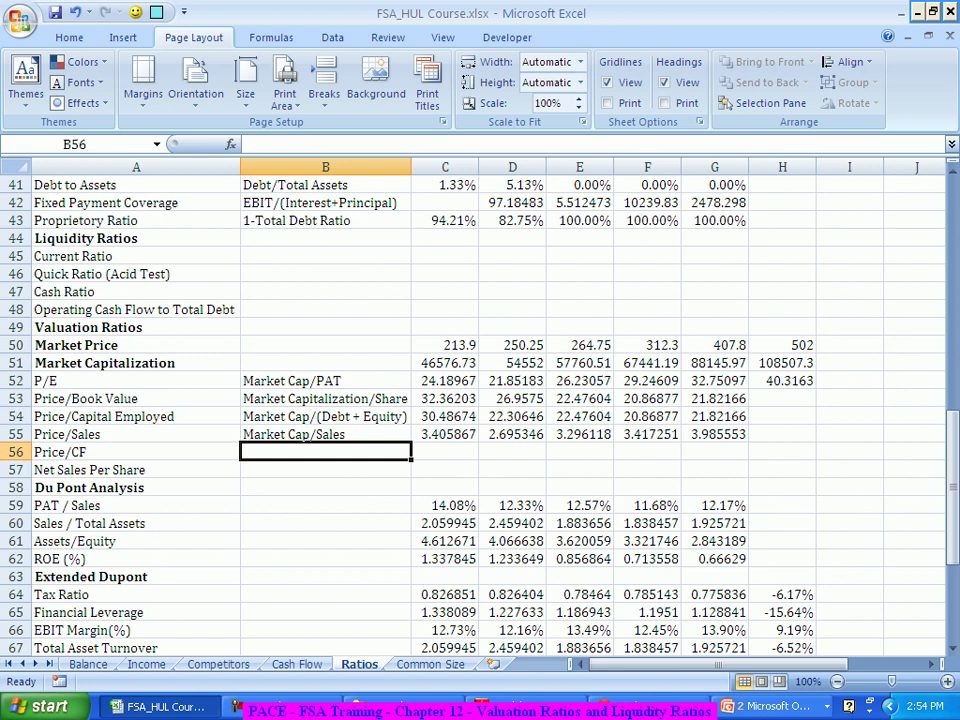
type("M")
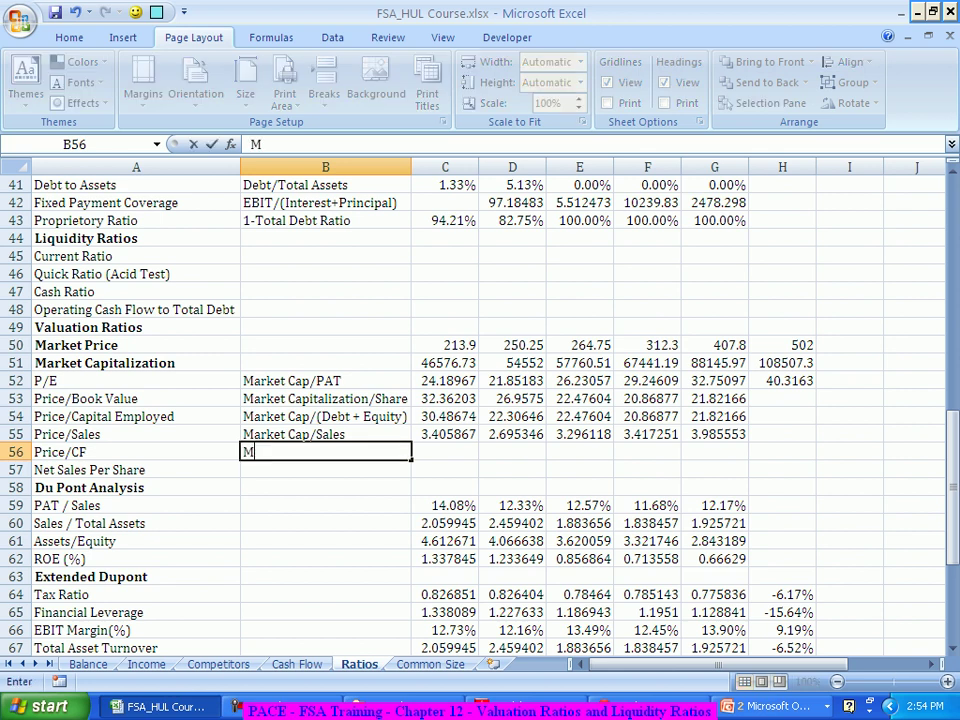
type("arket Cap/Cash Flow")
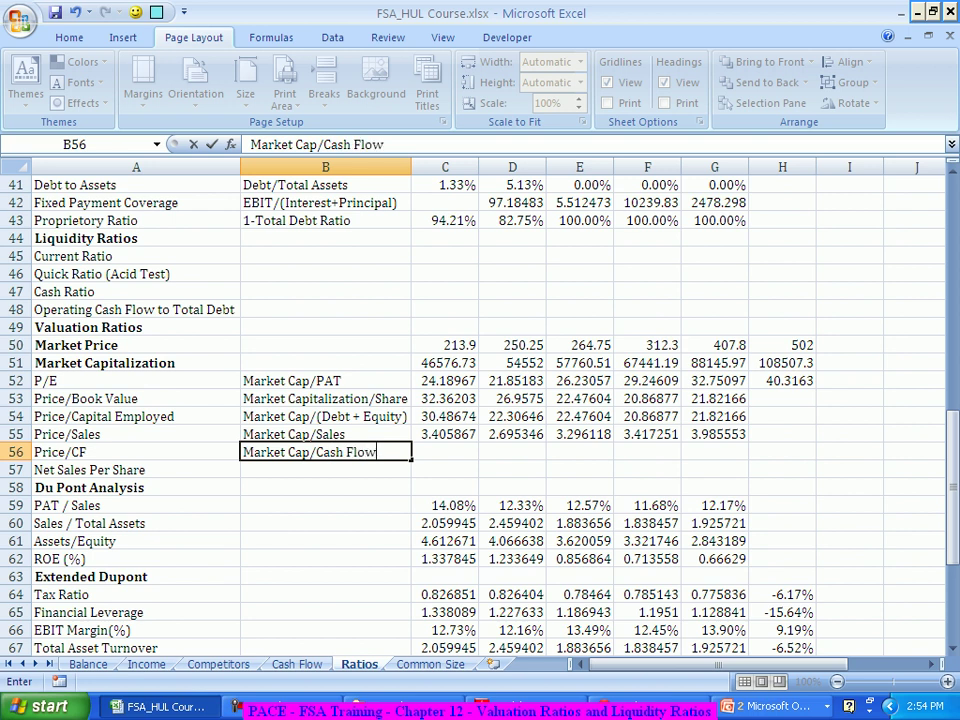
Try calculating Price/CF in C56 with =C51/'Cash Flow'!C40 filled across to G56, and clear C56:G56.
left_click(445, 452)
type("=")
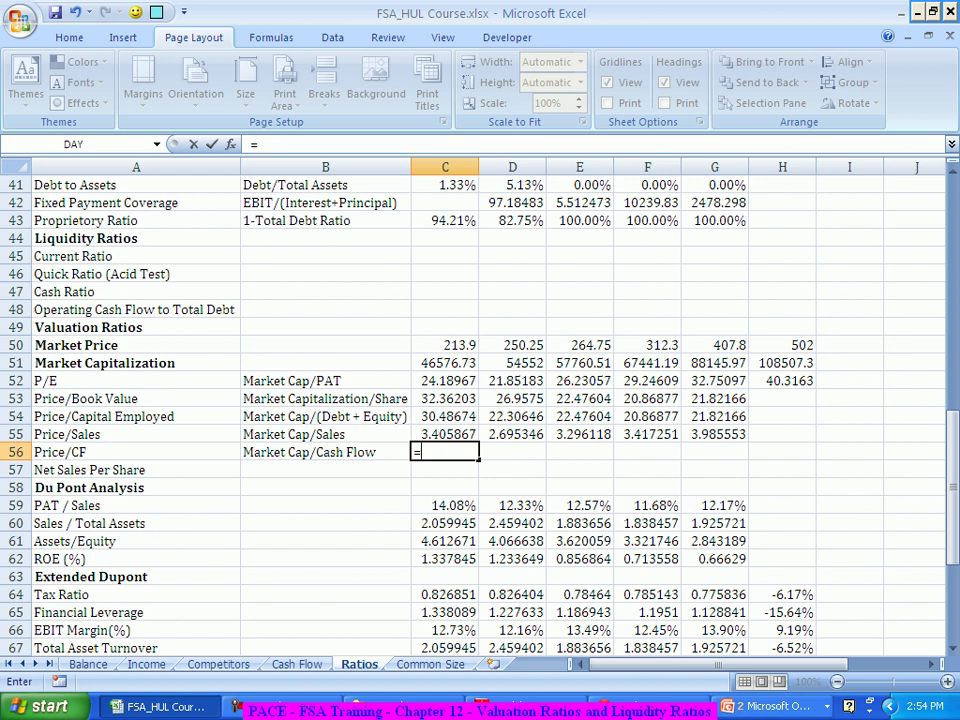
left_click(445, 363)
type("/")
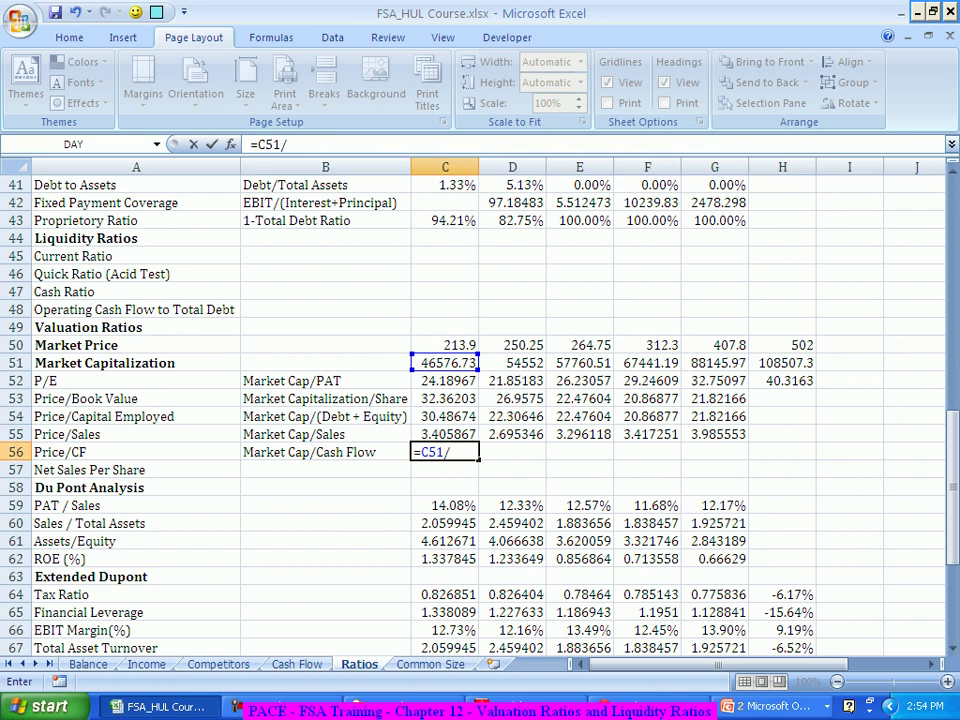
left_click(325, 647)
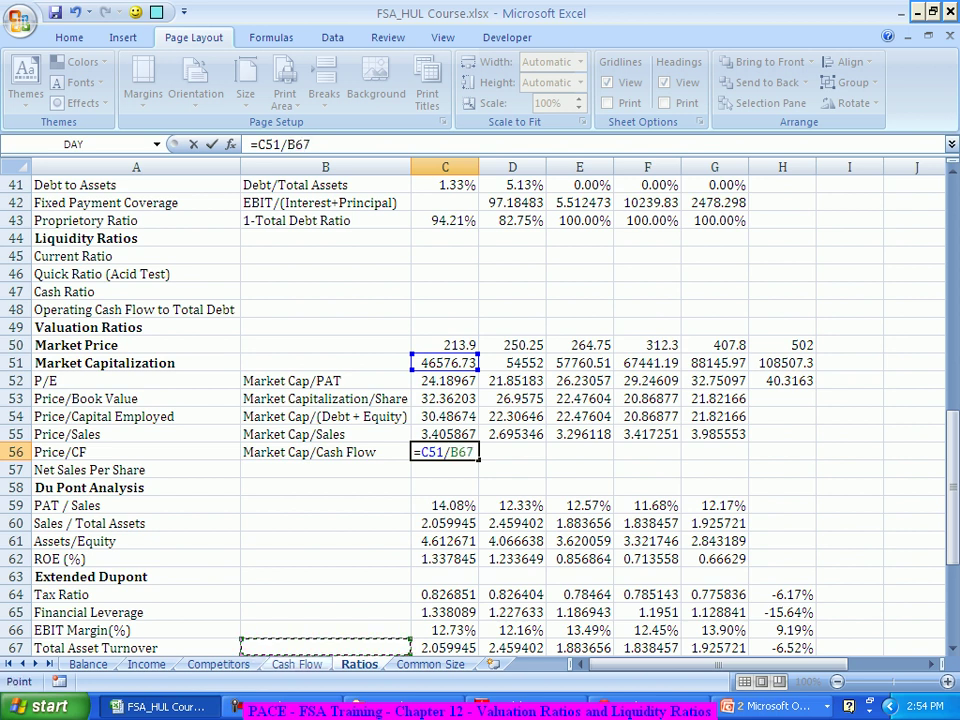
left_click(297, 664)
scroll(480, 410, "down", 9)
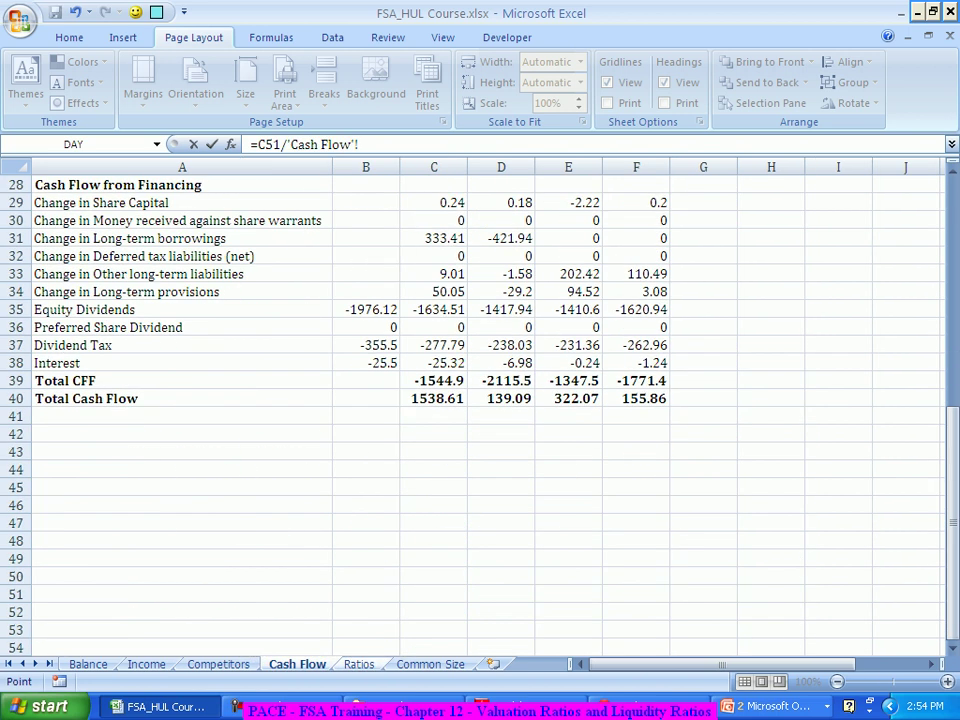
left_click(433, 398)
key("Return")
left_click(445, 452)
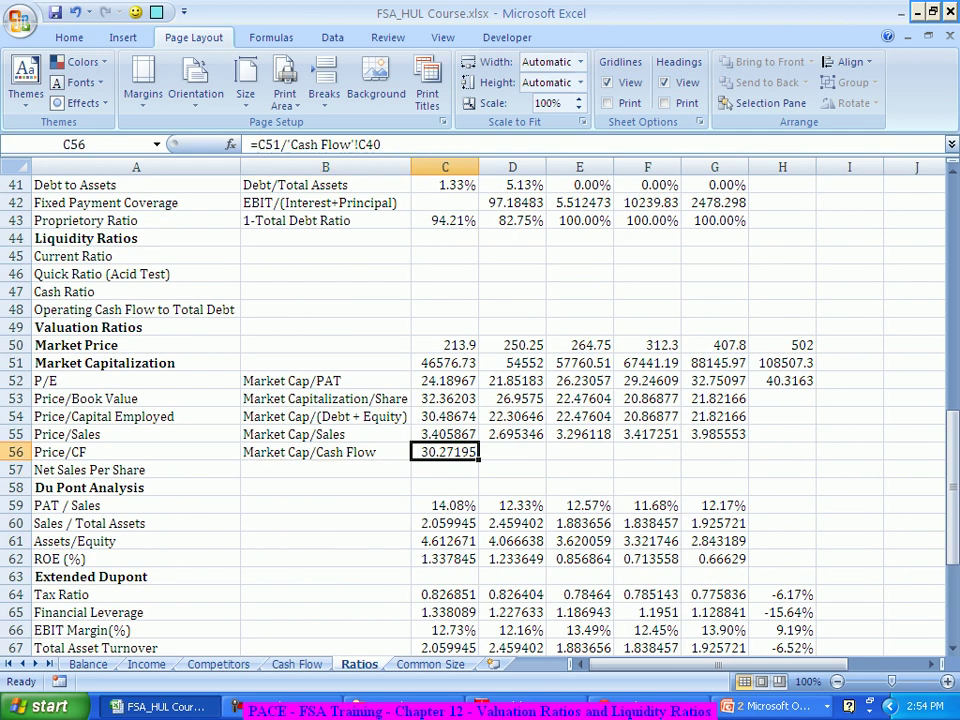
left_click_drag(479, 460, 740, 460)
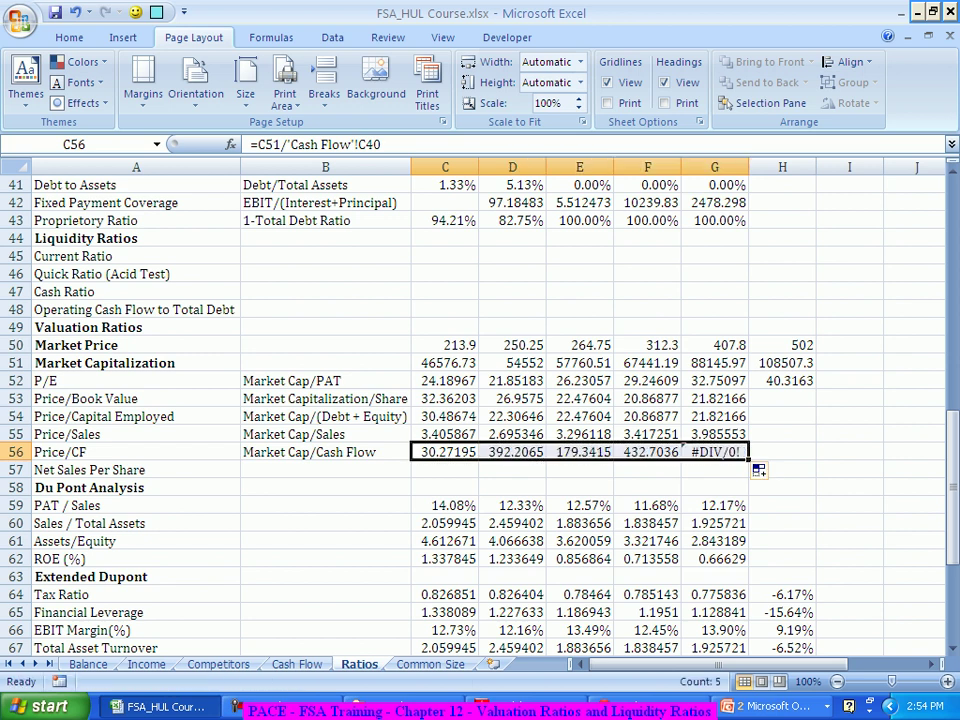
key("Delete")
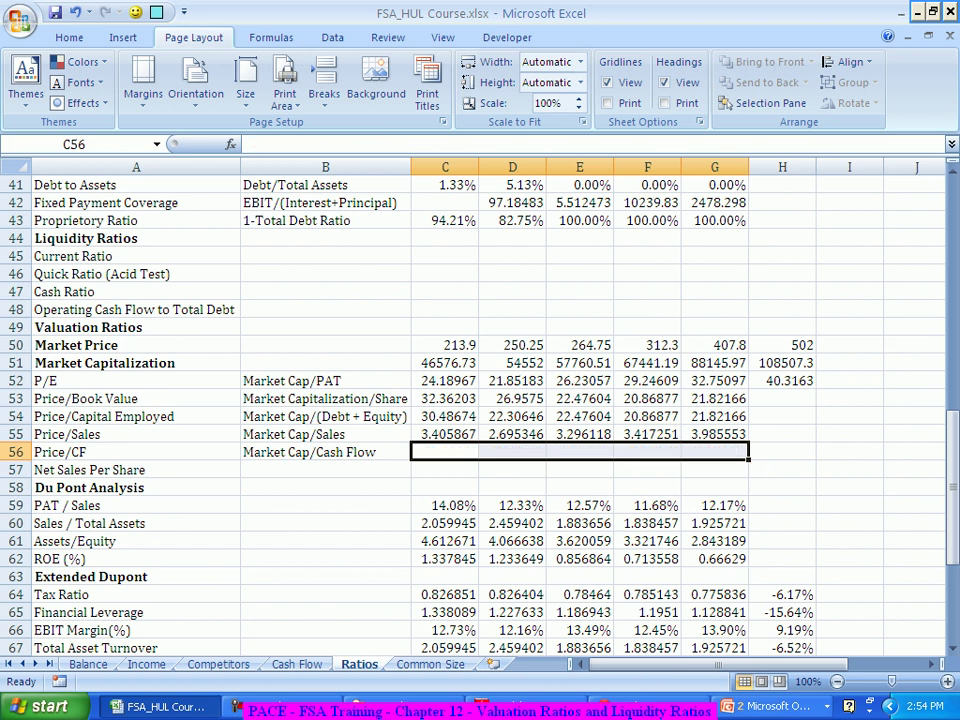
Calculate Price/CF in D56 by dividing market capitalization by total cash flow with =D51/'Cash Flow'!C40, and fill it across to G56.
left_click(512, 452)
type("=")
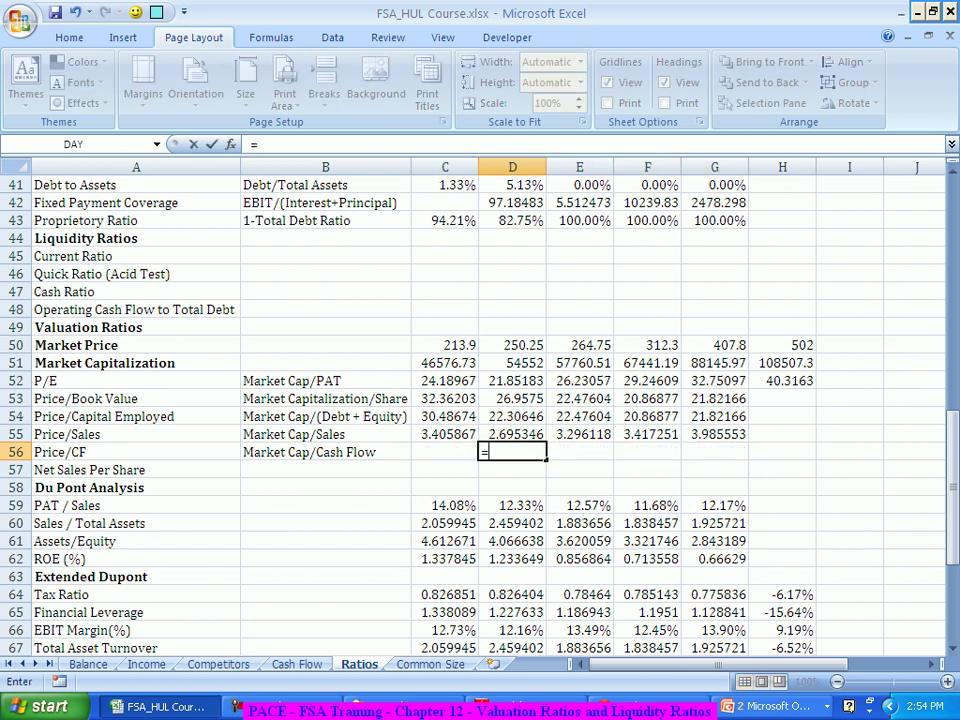
left_click(512, 362)
type("/")
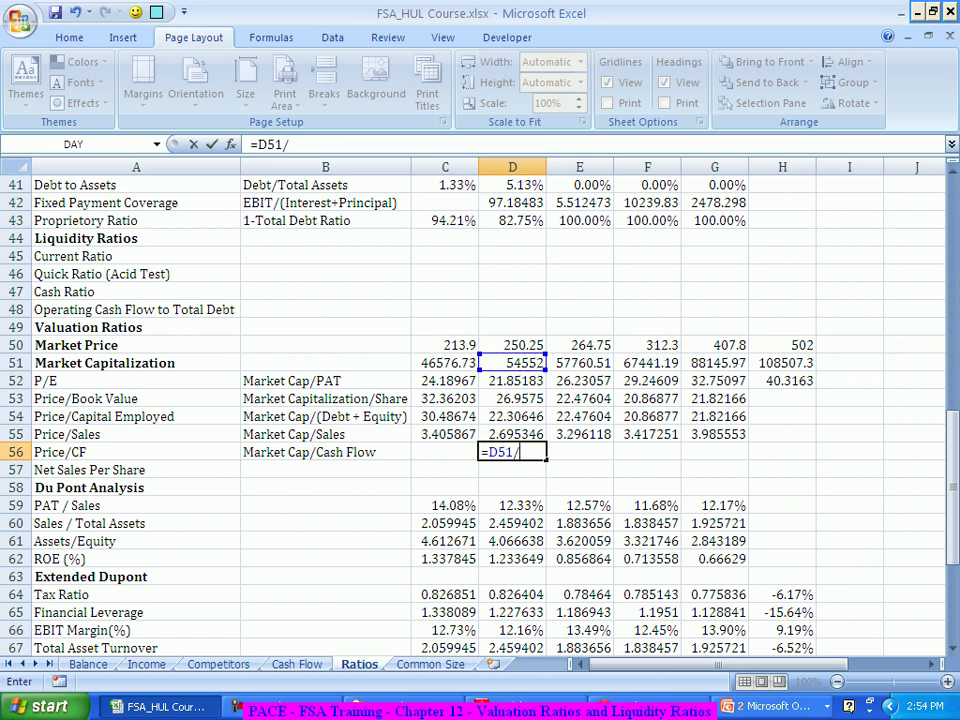
left_click(297, 664)
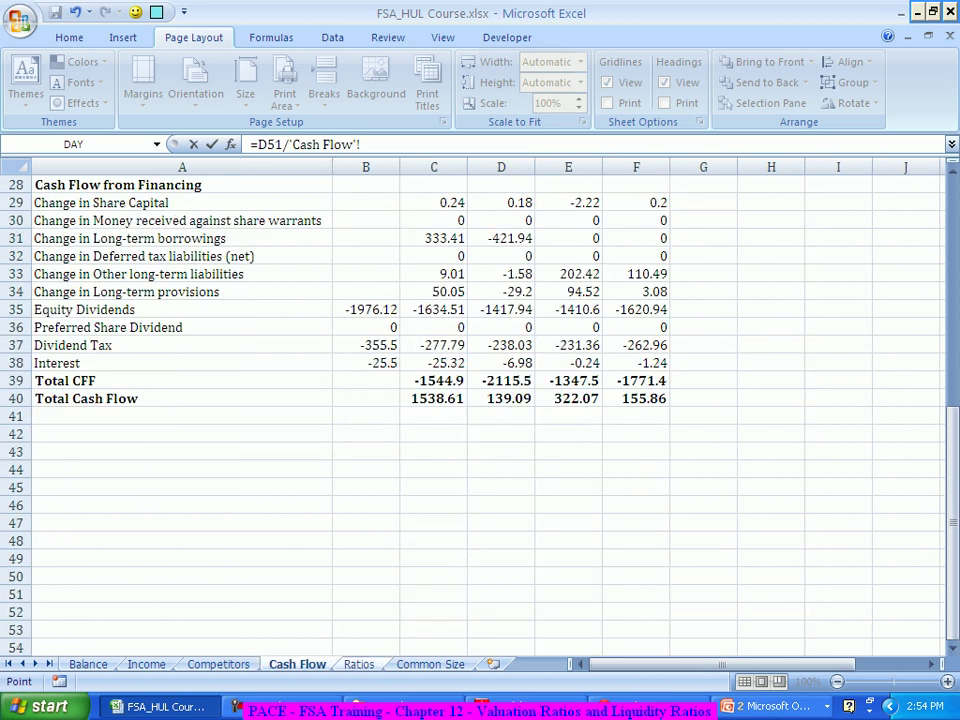
left_click(433, 398)
key("Return")
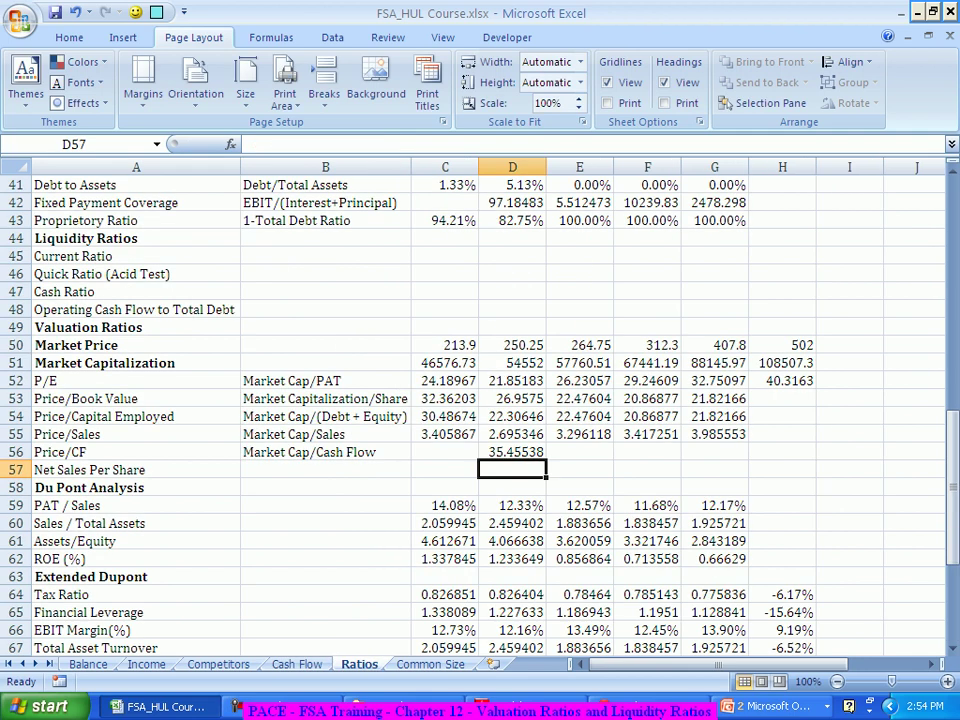
left_click(512, 452)
left_click_drag(545, 460, 745, 456)
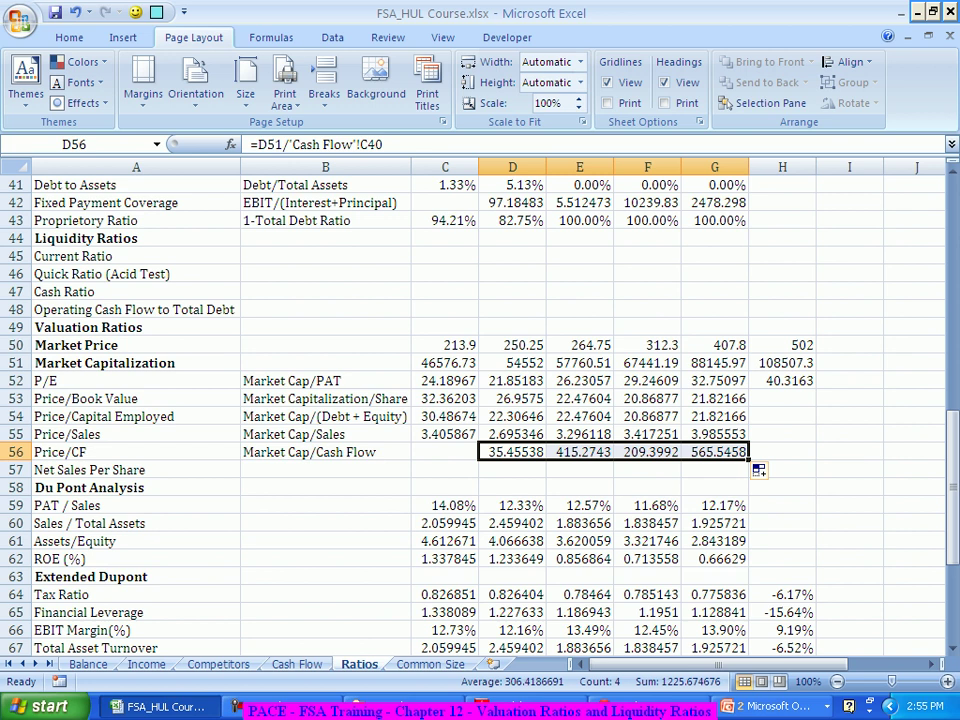
left_click(714, 452)
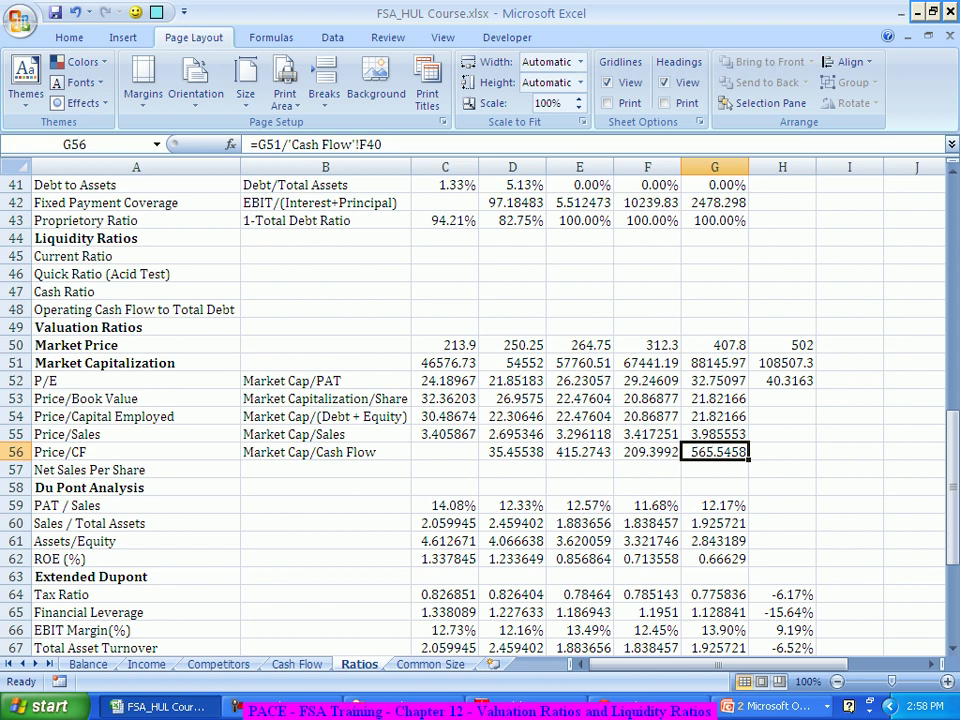
Calculate Net Sales Per Share in C57 by dividing net revenue by number of shares with =Income!C5/Income!C49.
left_click(136, 469)
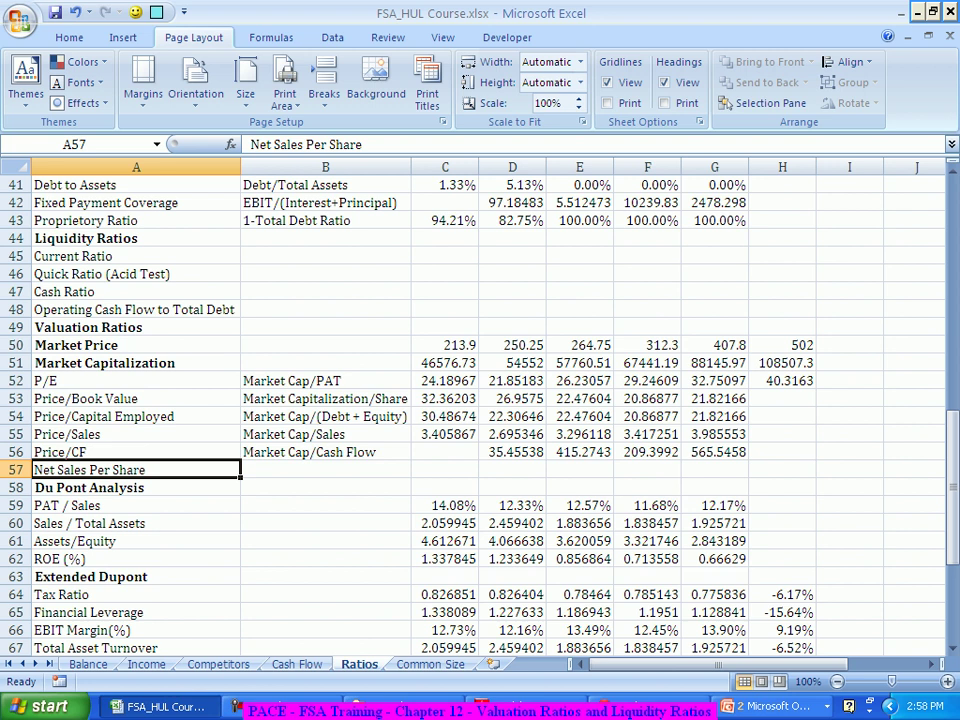
left_click(445, 469)
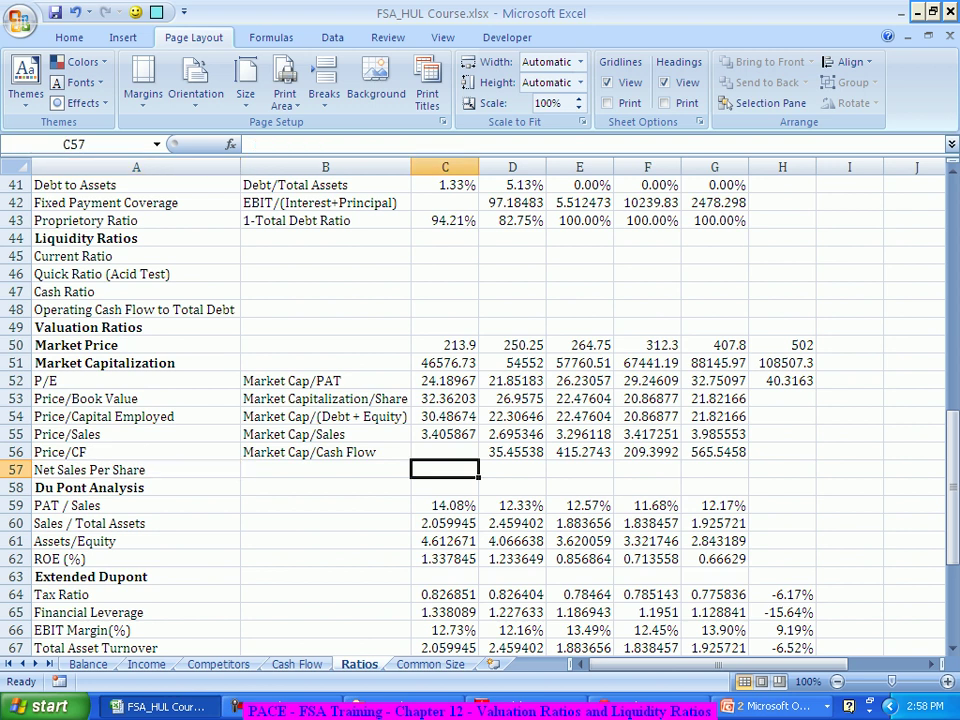
type("=")
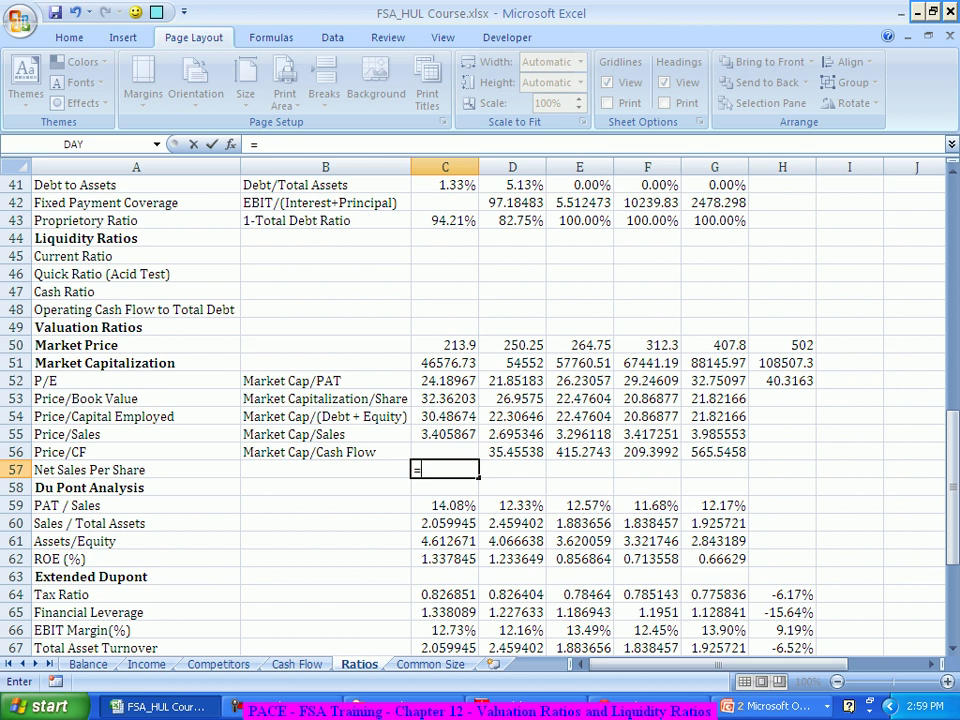
left_click(146, 664)
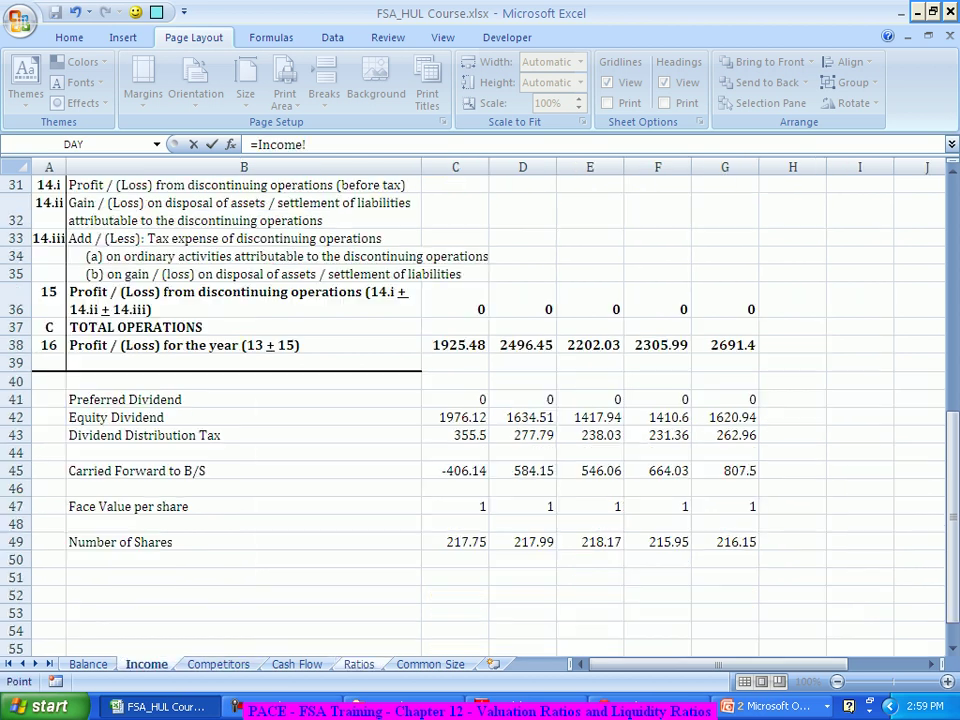
scroll(480, 400, "up", 10)
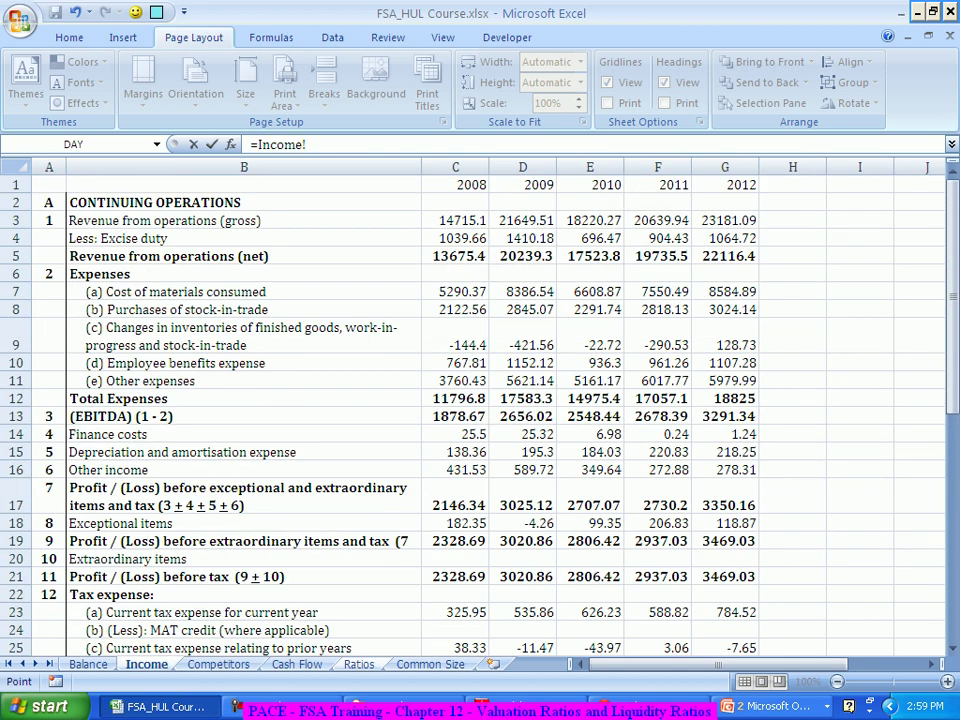
left_click(455, 256)
type("/")
scroll(455, 256, "down", 1)
scroll(480, 400, "down", 10)
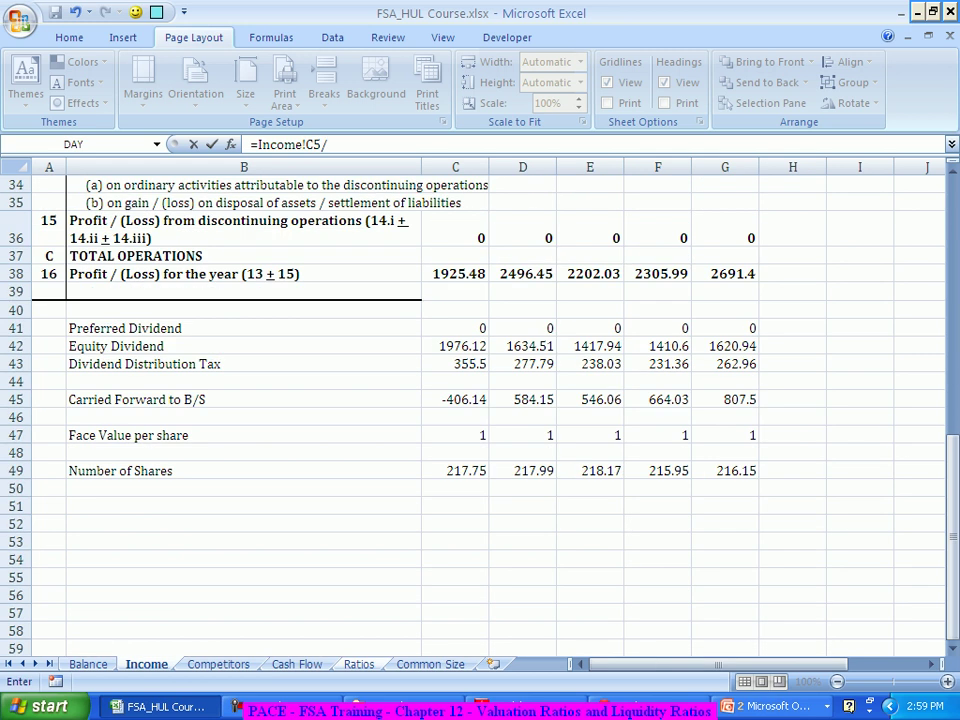
left_click(455, 470)
key("Return")
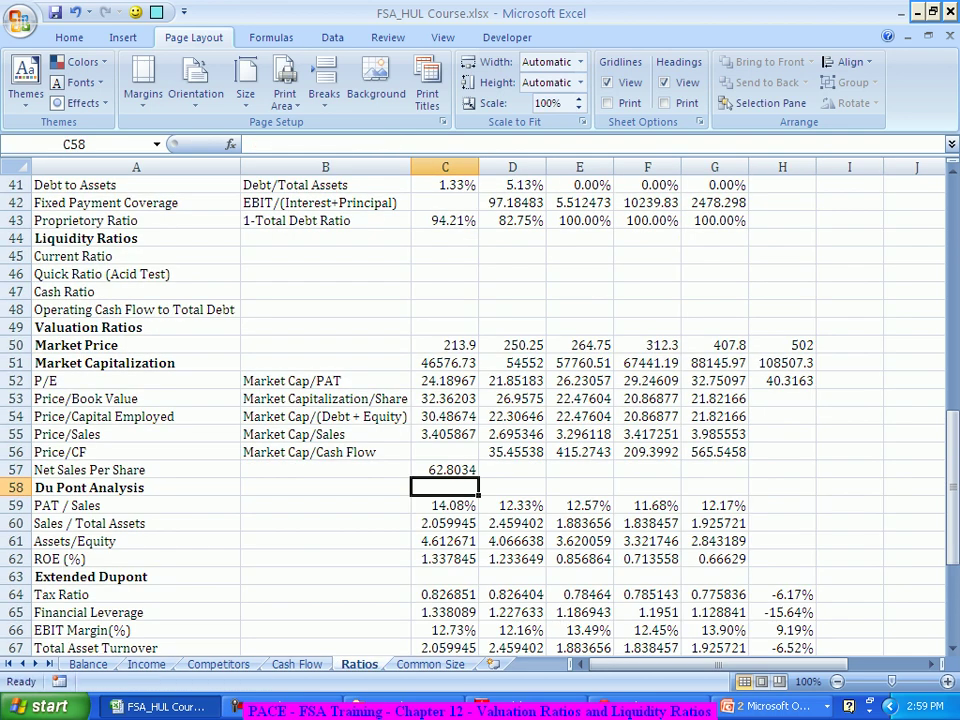
Fill the Net Sales Per Share formula from C57 across to G57.
left_click(445, 470)
left_click_drag(478, 476, 742, 472)
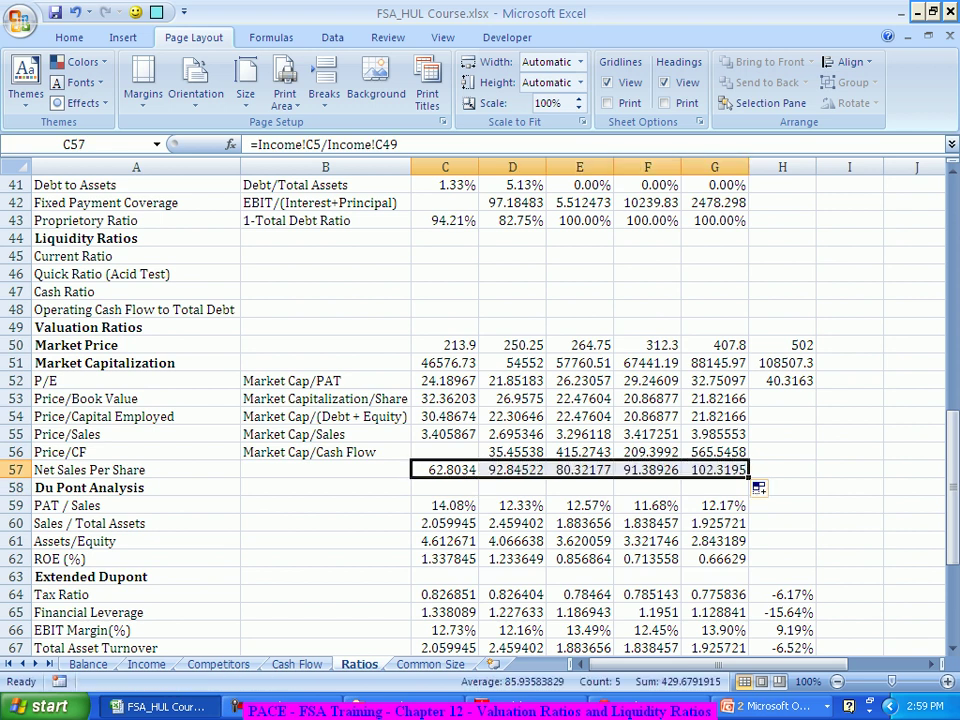
left_click(714, 470)
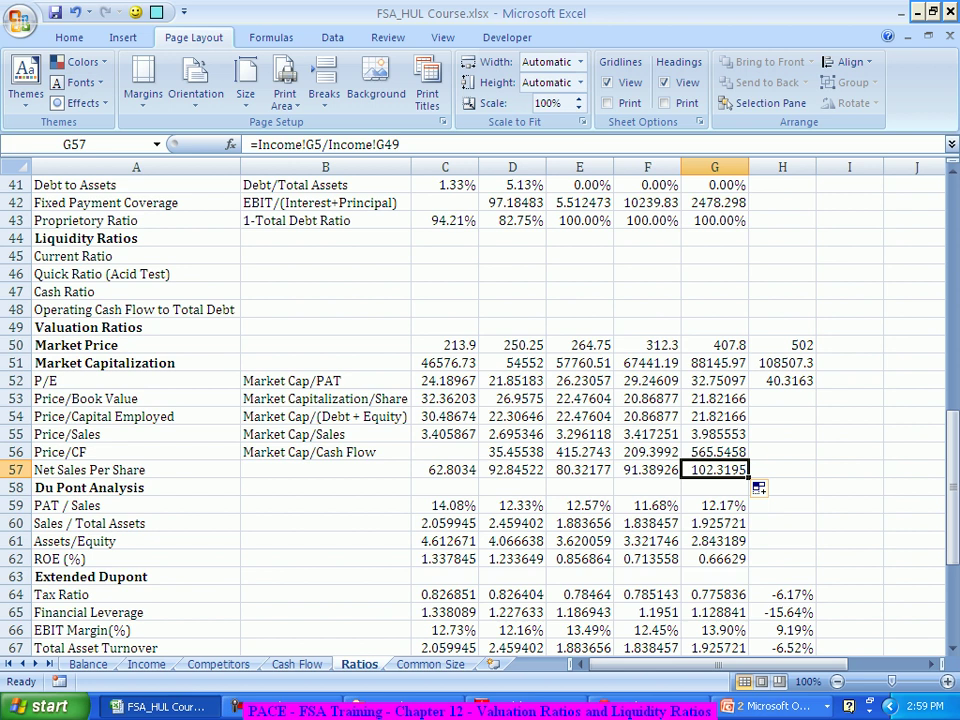
Compare the 2012 Net Sales Per Share in G57 with earnings, dividend and book value per share in G3:G5.
scroll(480, 410, "up", 13)
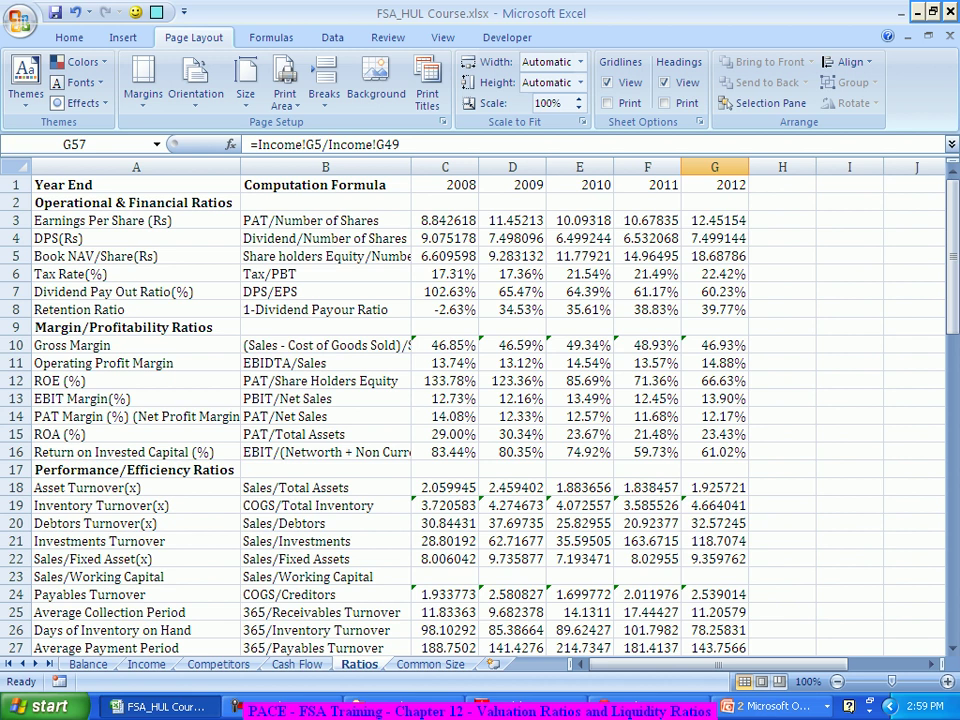
left_click(714, 220)
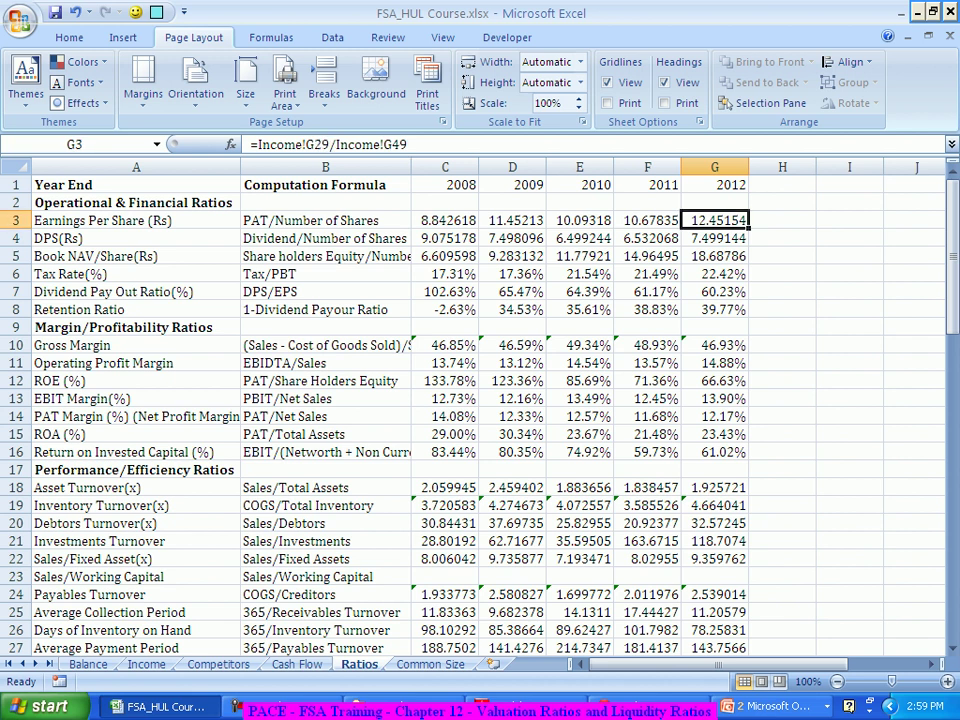
left_click(714, 238)
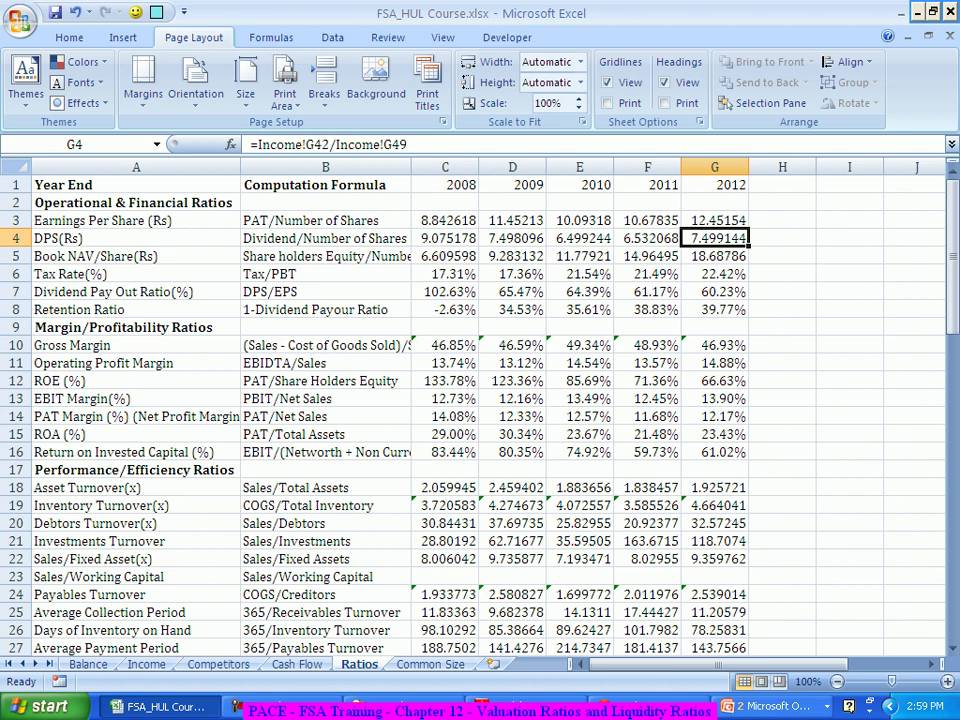
scroll(758, 560, "down", 12)
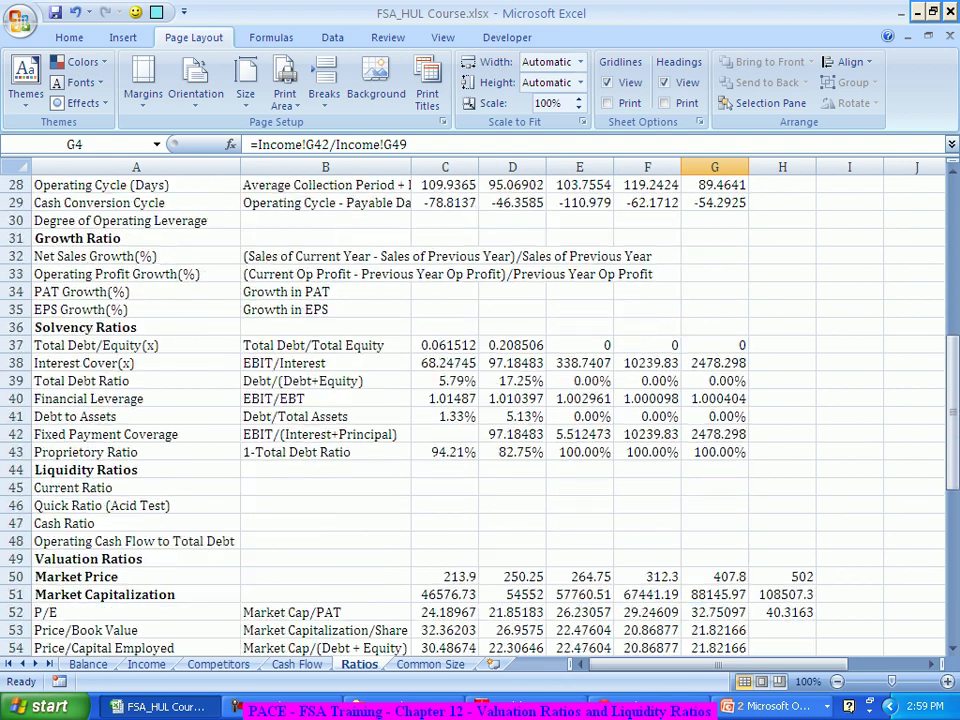
scroll(758, 560, "down", 3)
scroll(758, 560, "up", 3)
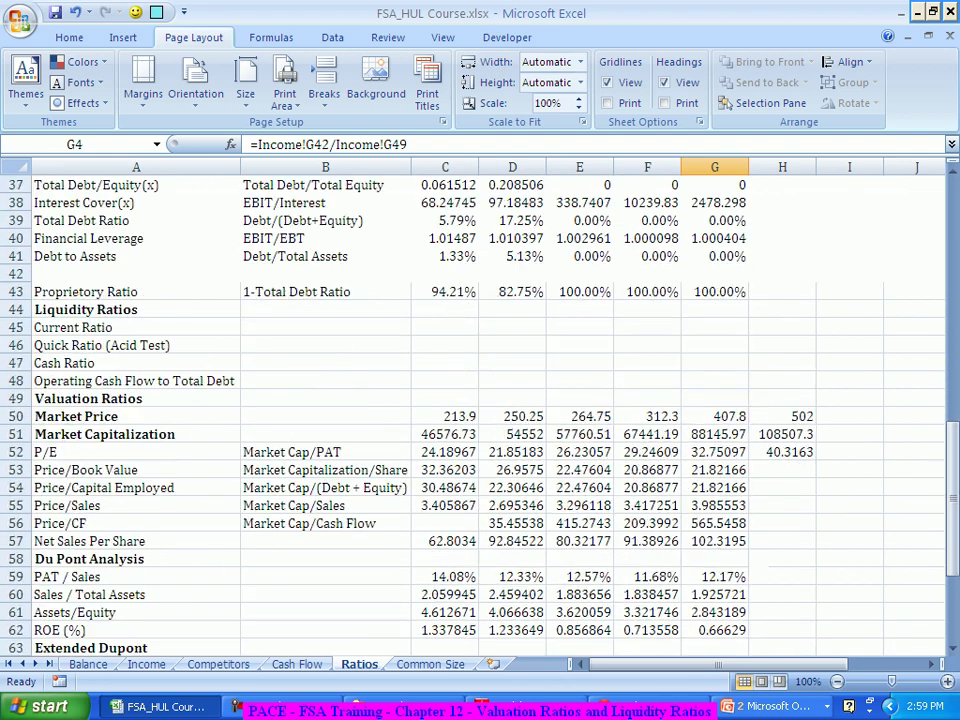
scroll(758, 560, "up", 5)
scroll(758, 560, "down", 3)
scroll(758, 560, "up", 6)
scroll(758, 560, "down", 1)
scroll(758, 612, "down", 6)
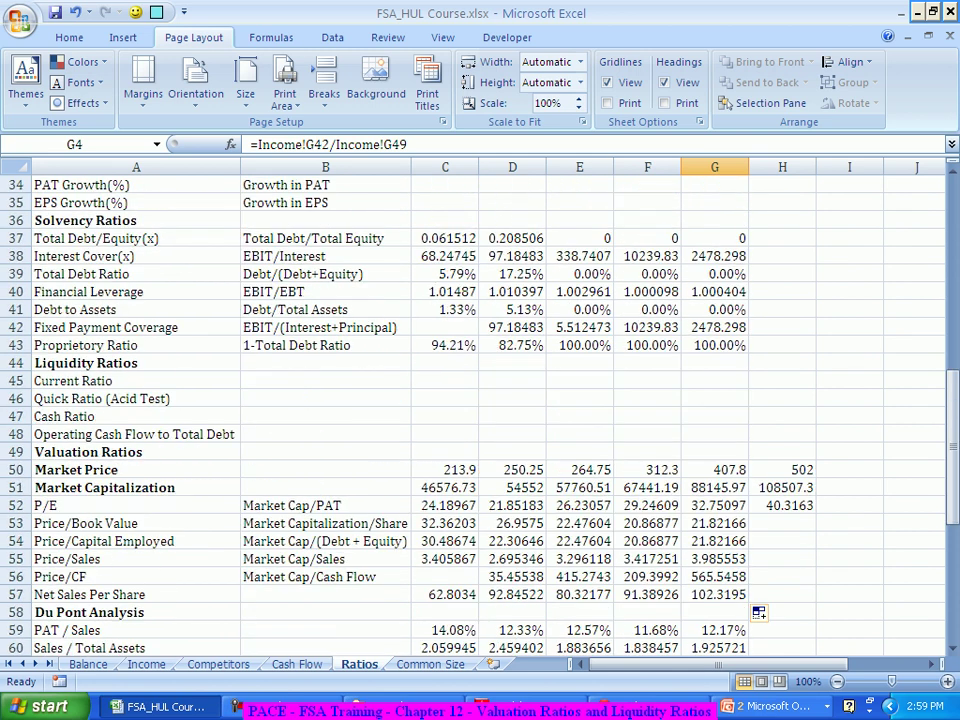
left_click(714, 594)
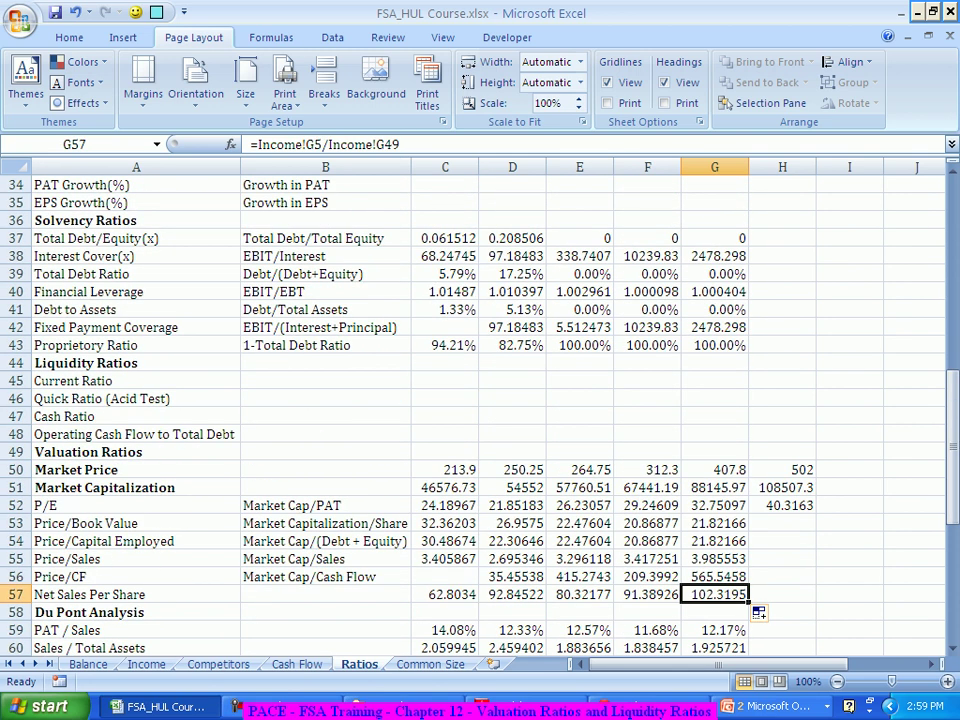
scroll(758, 612, "up", 11)
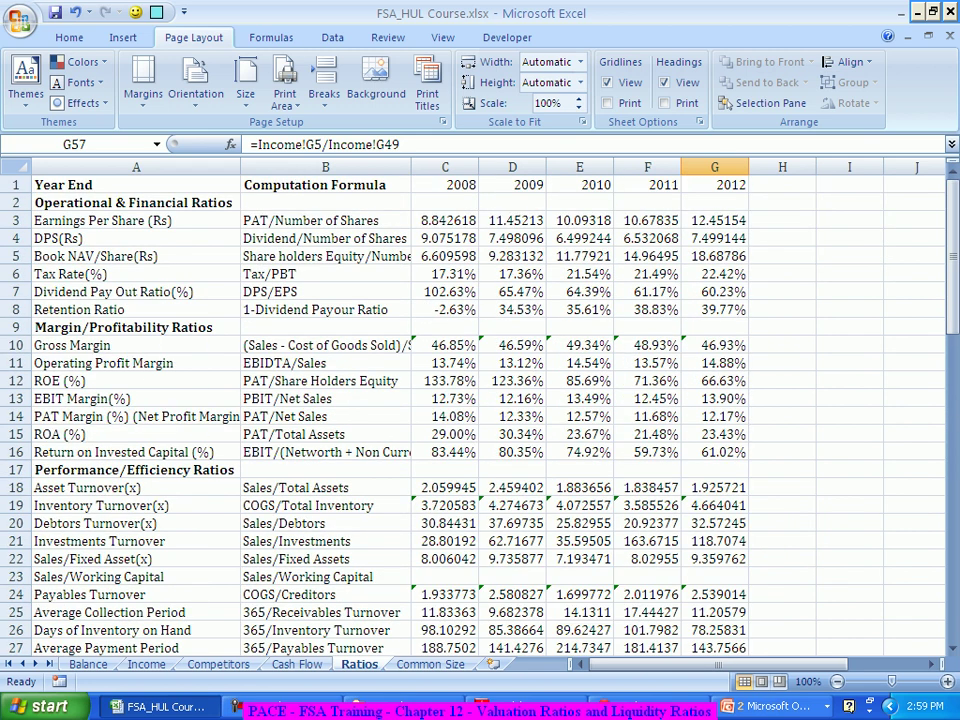
left_click(714, 220)
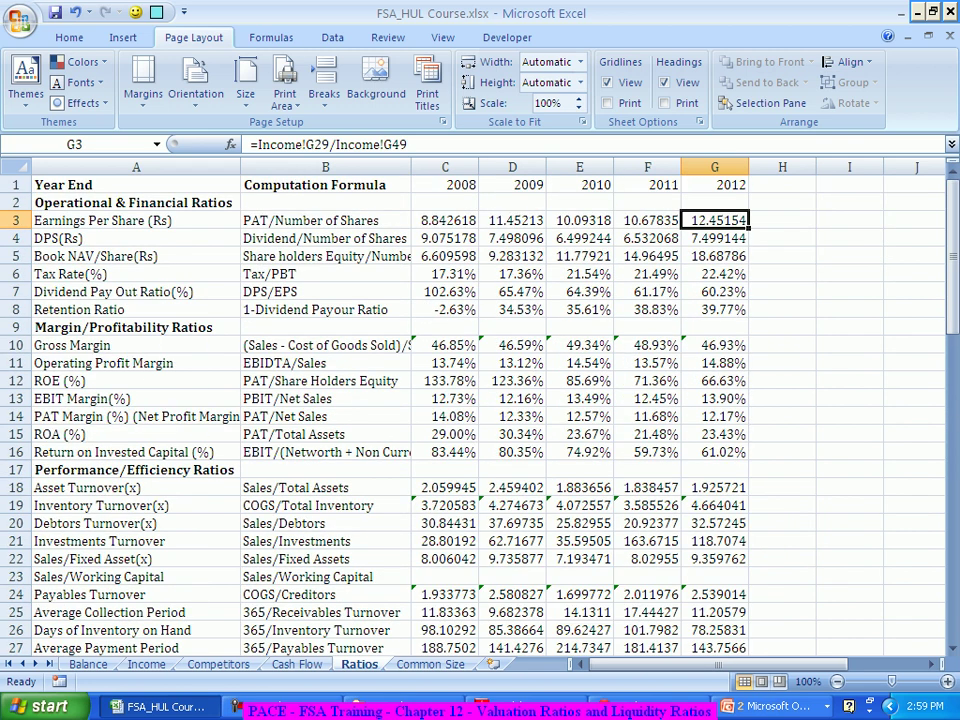
left_click(714, 256)
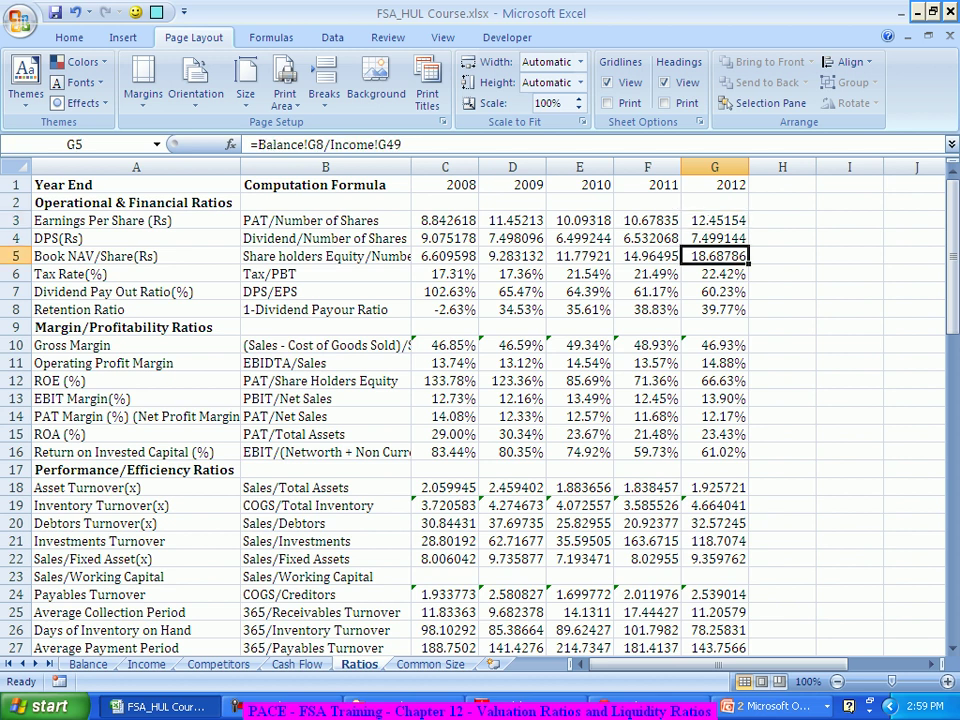
left_click(714, 238)
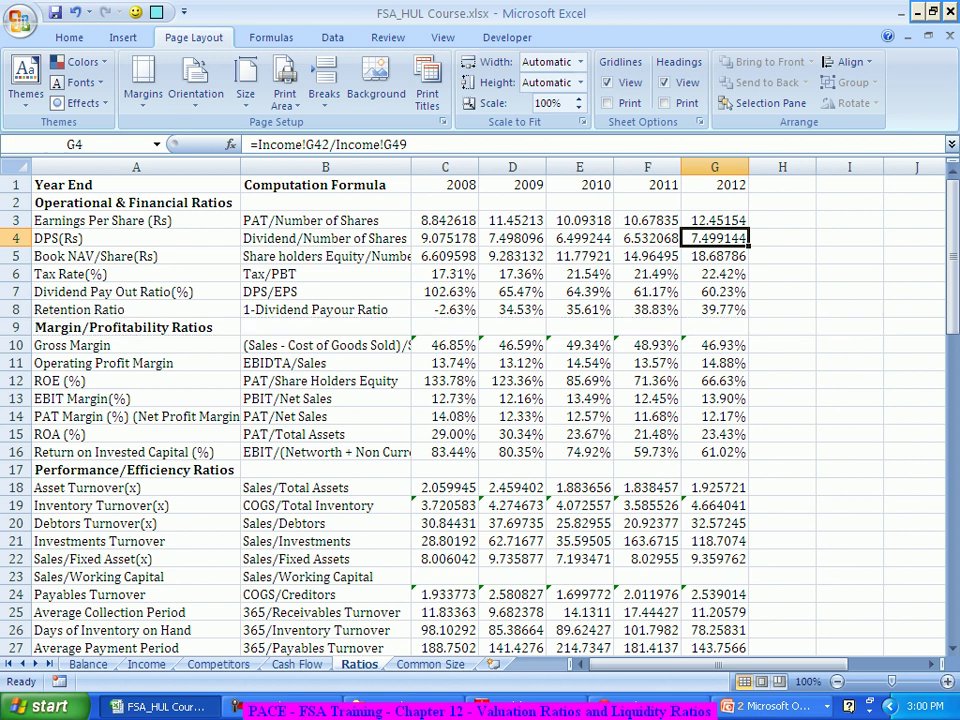
Insert a row above the Margin/Profitability Ratios heading and label it "Sustainable growth" in A9.
left_click(16, 327)
right_click(16, 327)
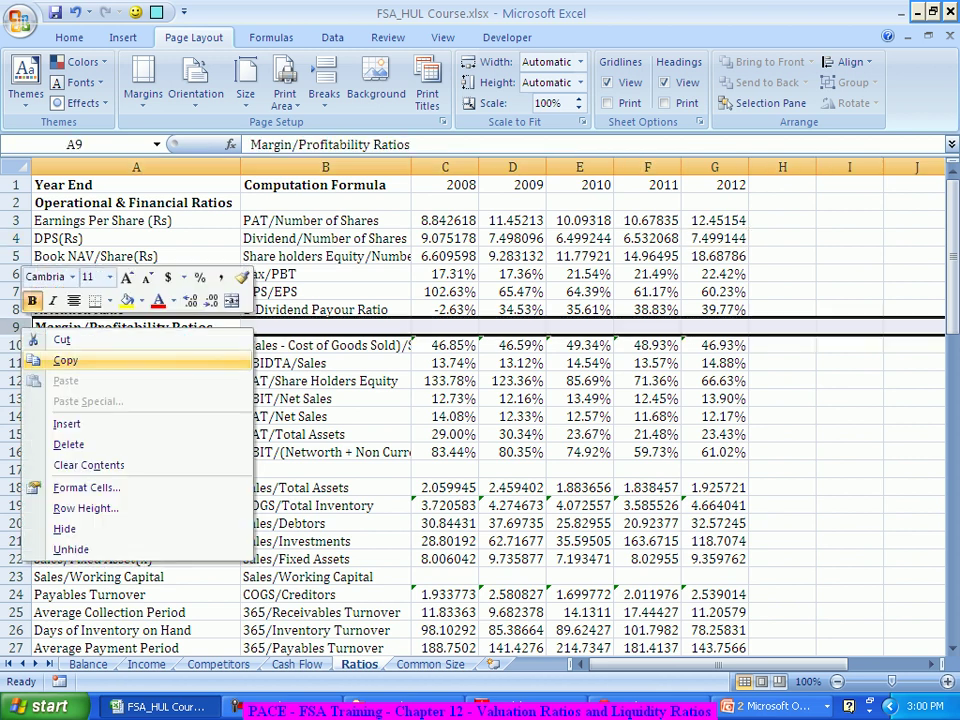
left_click(67, 424)
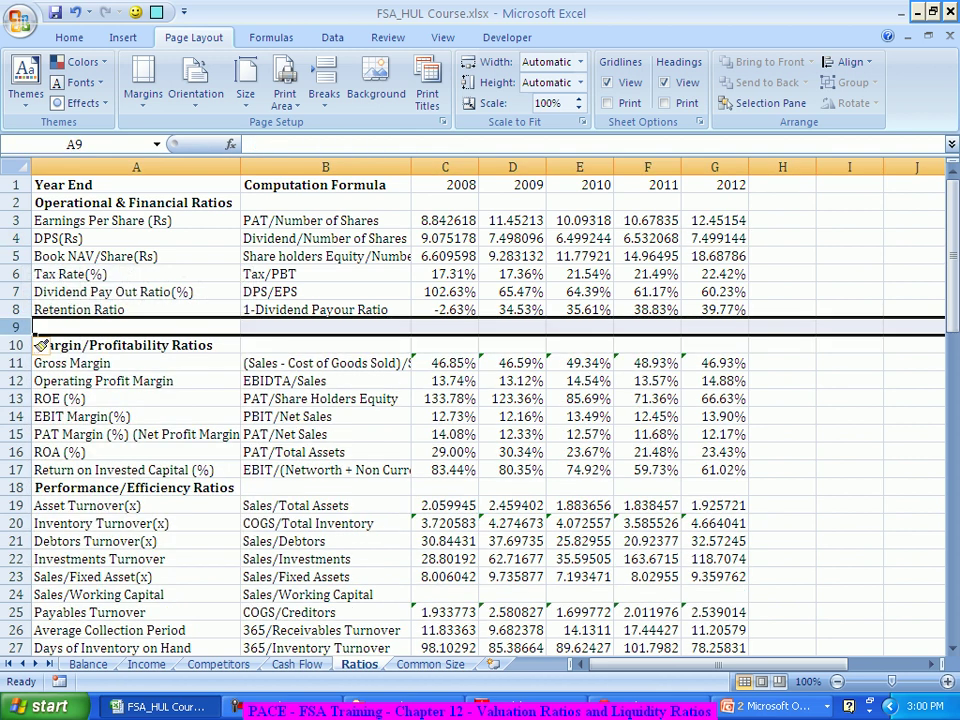
type("Su")
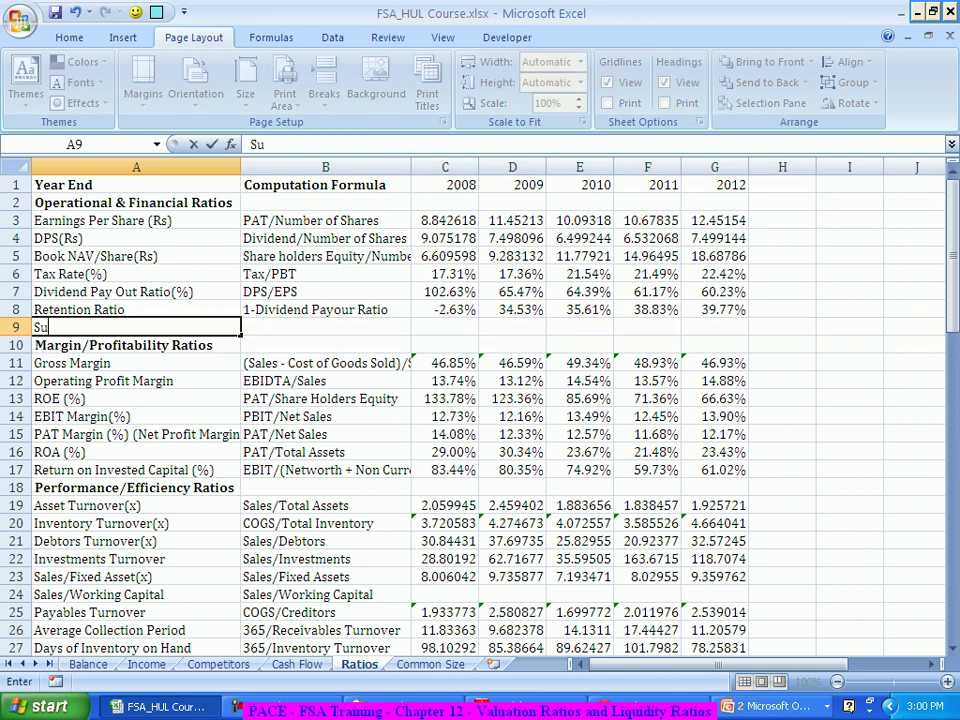
type("stainab")
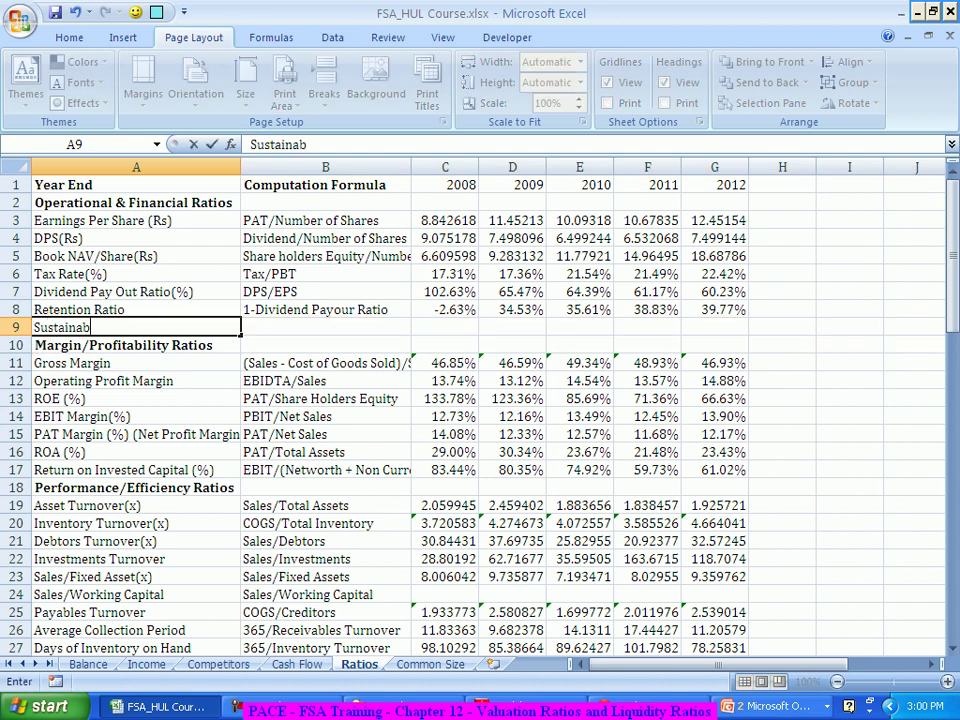
type("le growth")
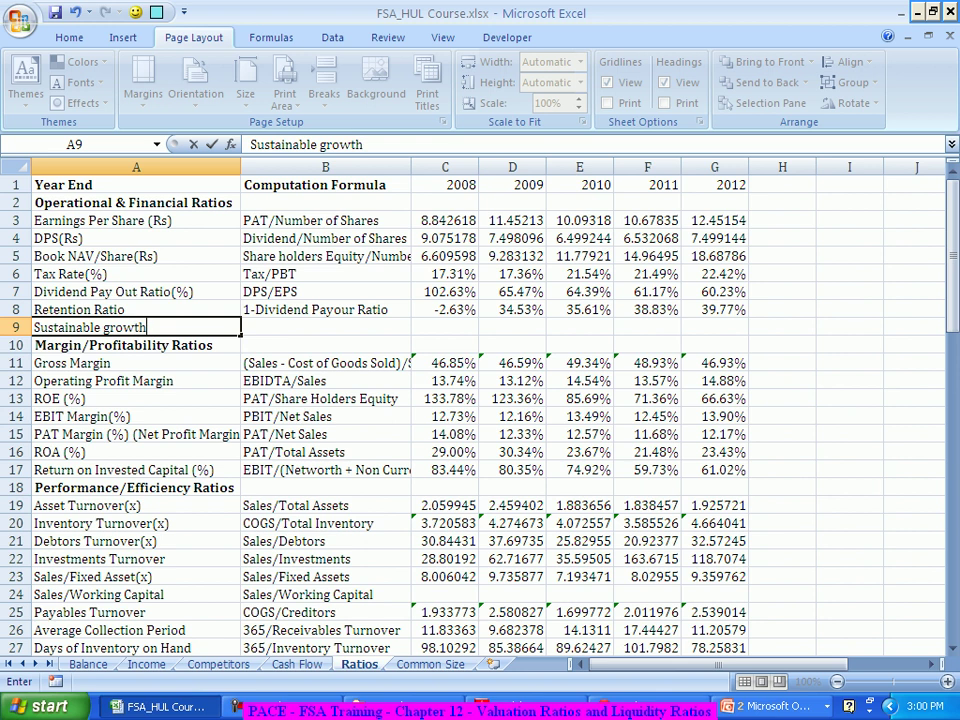
key("Tab")
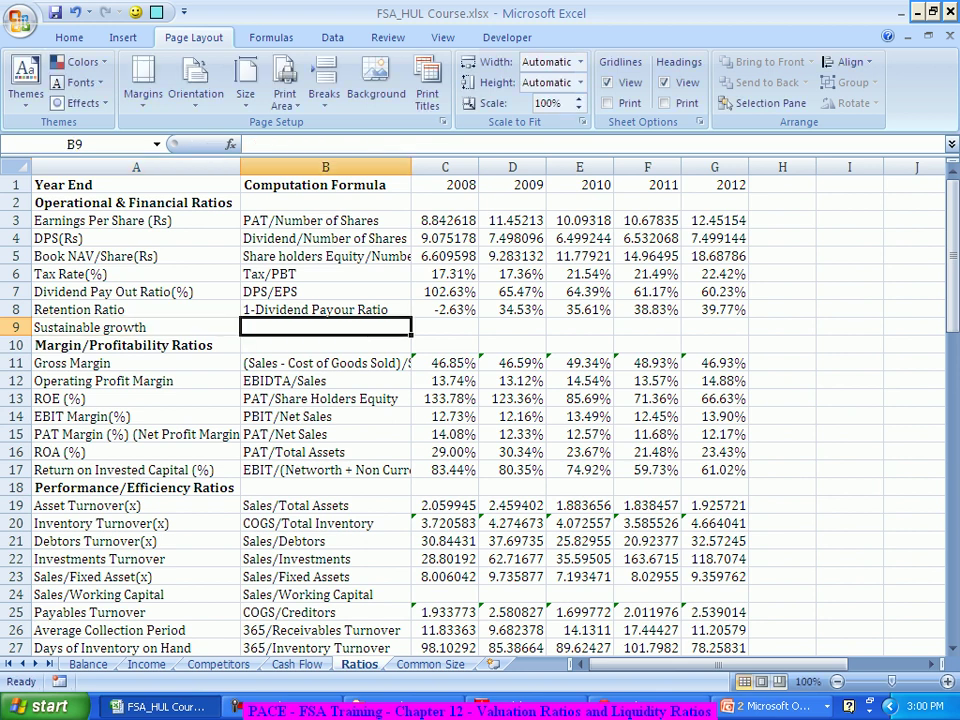
Enter "g = ROE * RR" as the formula description for sustainable growth in B9.
type("g =")
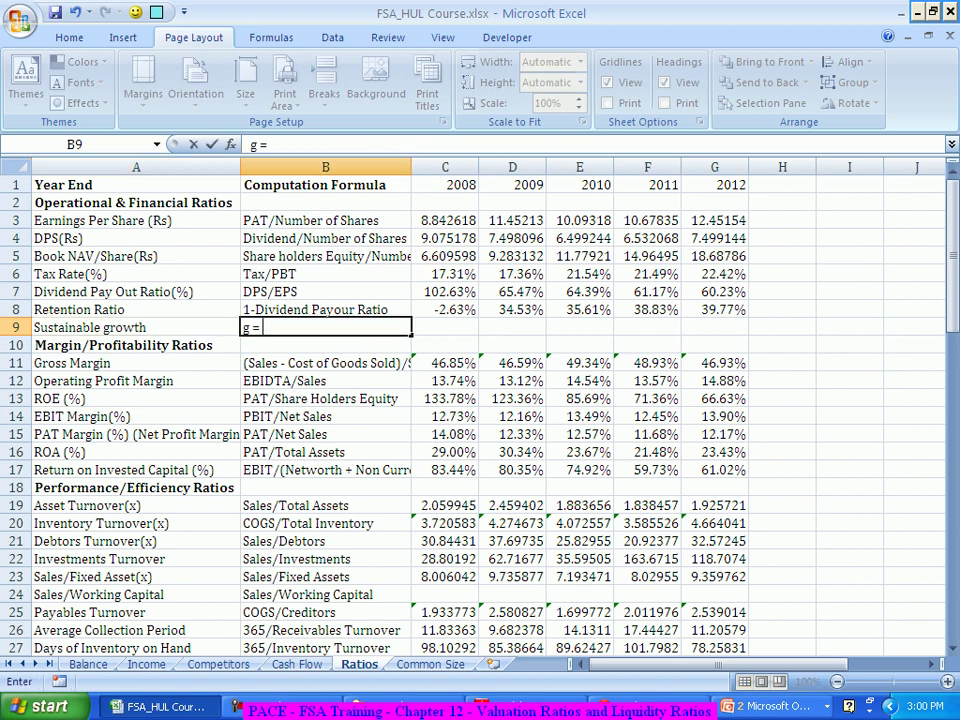
type(" ROE * RE")
key("Tab")
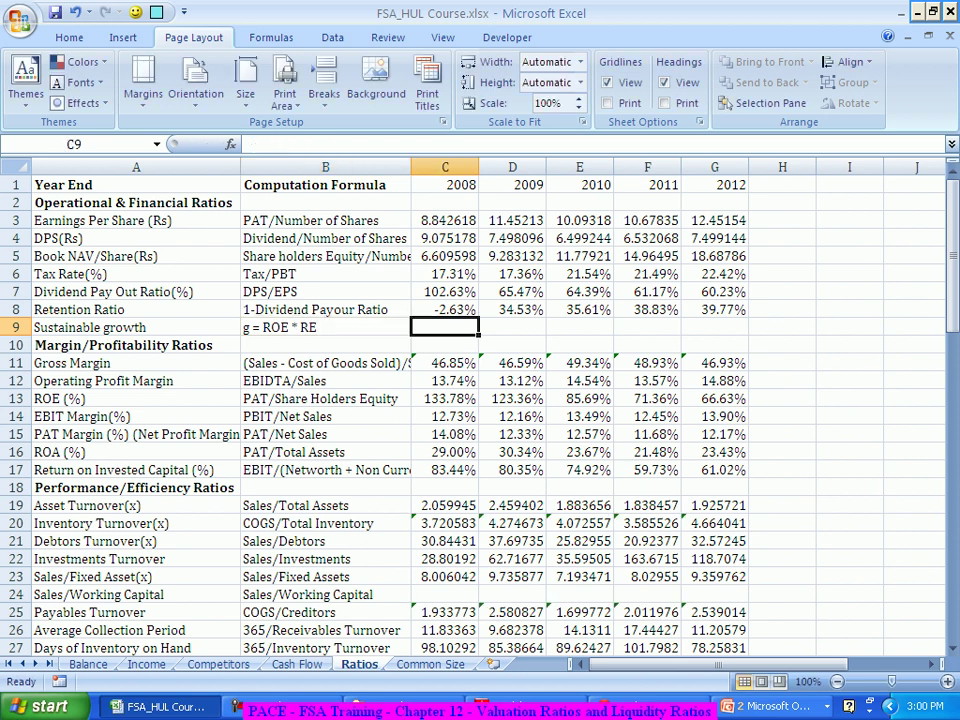
left_click(325, 327)
key("F2")
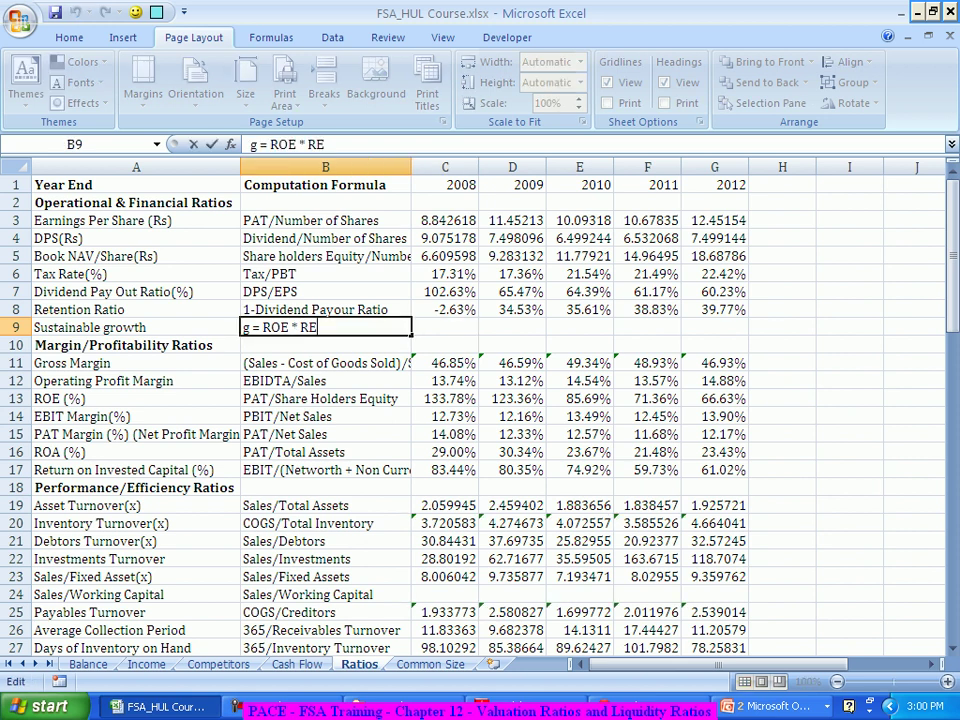
key("BackSpace")
type("R")
key("Tab")
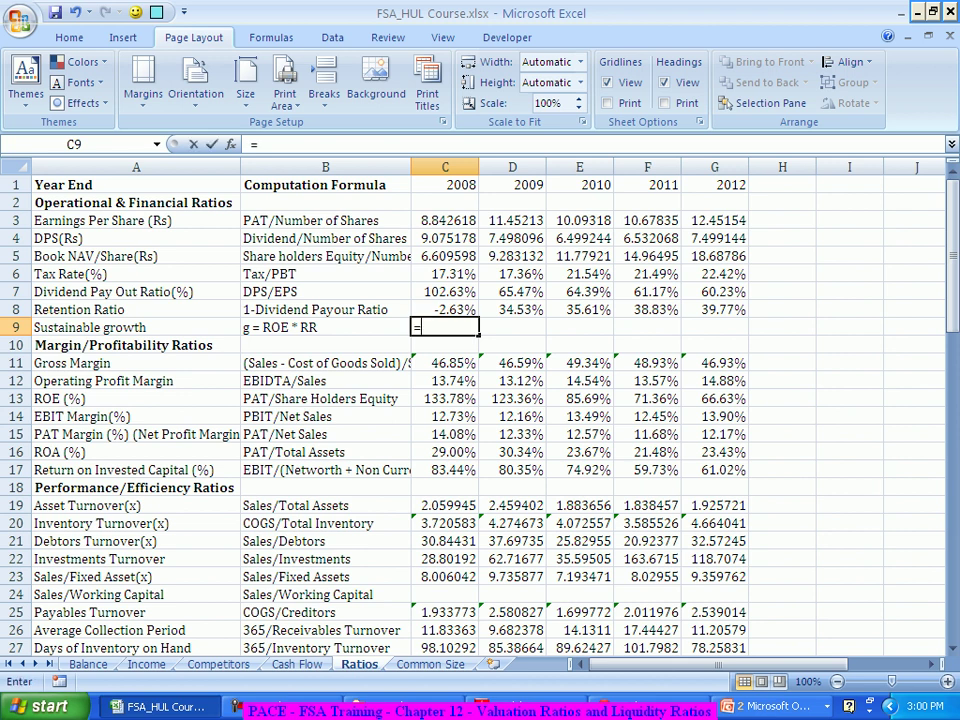
Calculate sustainable growth in C9 by multiplying retention ratio by ROE with =C8*C13, and fill it across to G9.
type("=")
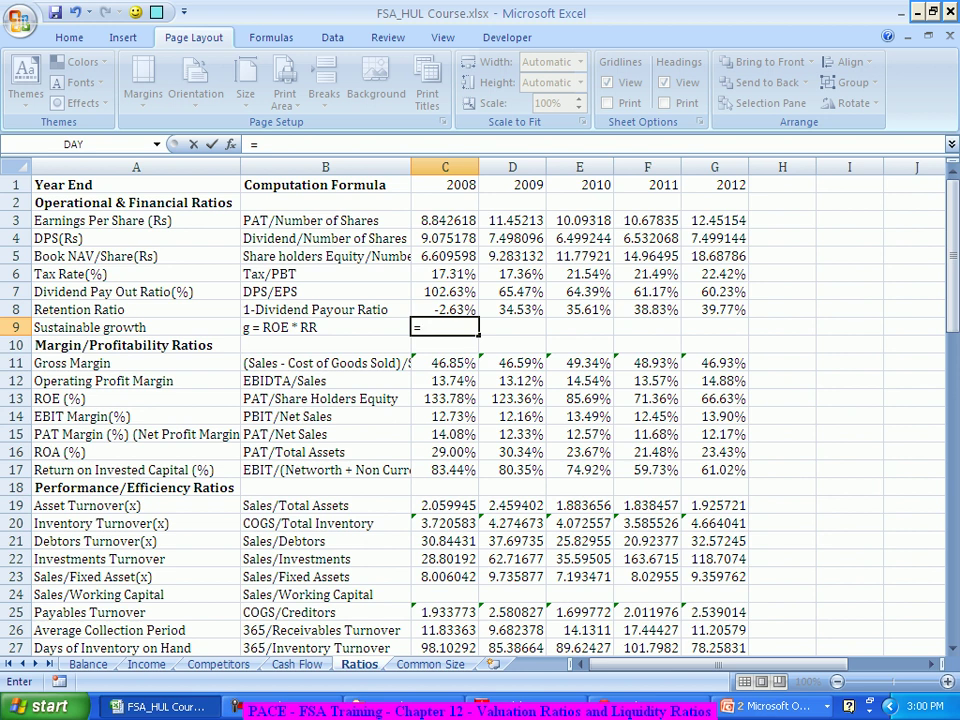
key("Up")
type("*")
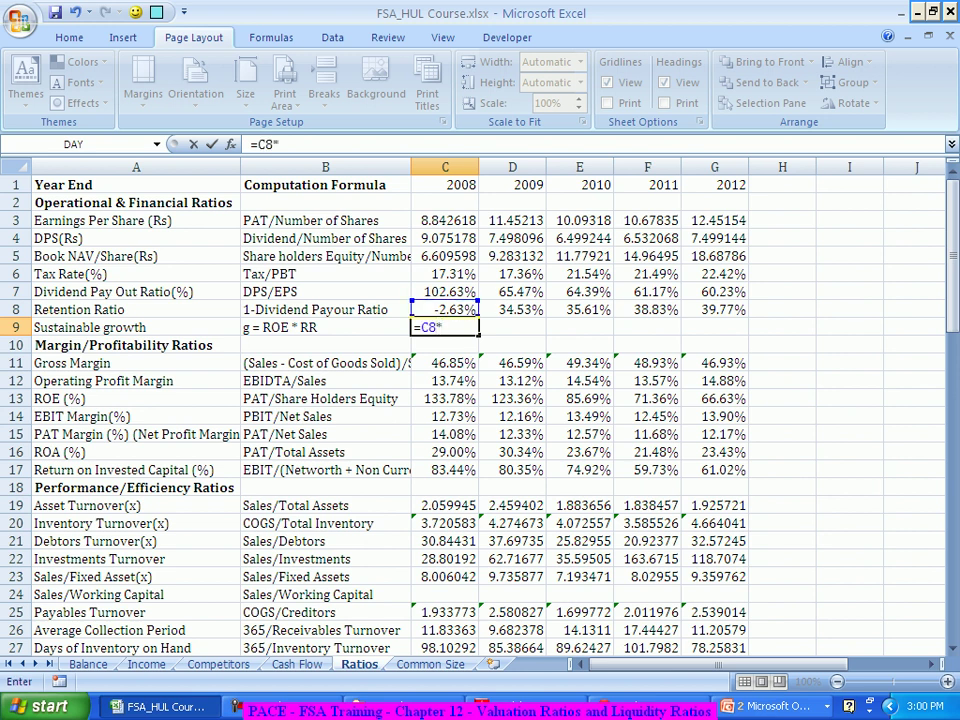
key("Down")
key("Down")
key("Down")
key("Down")
key("Return")
key("Left")
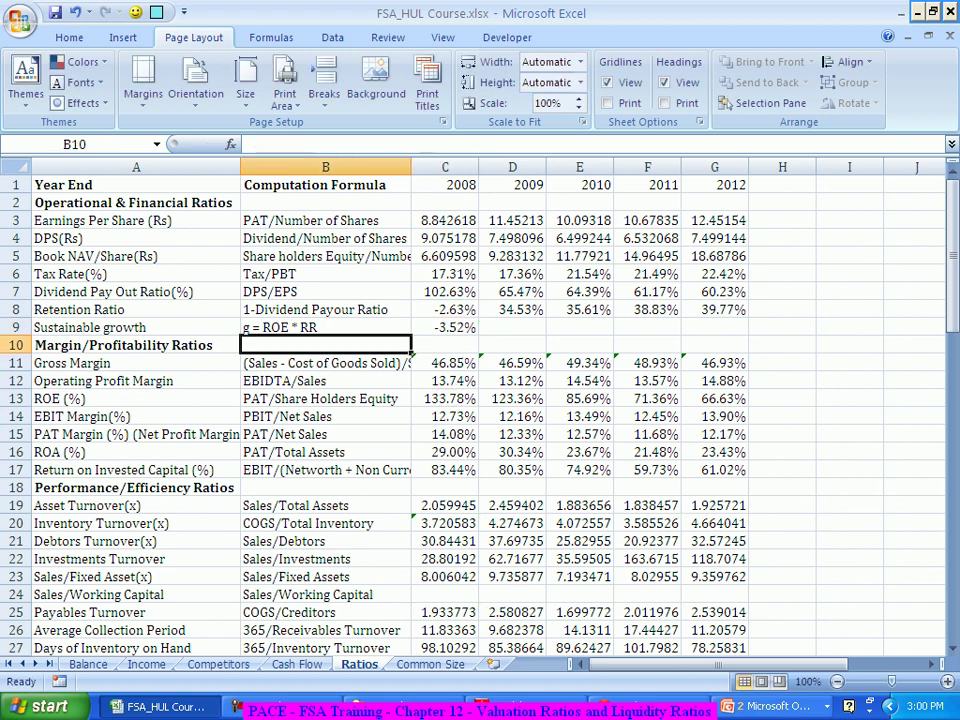
left_click(445, 327)
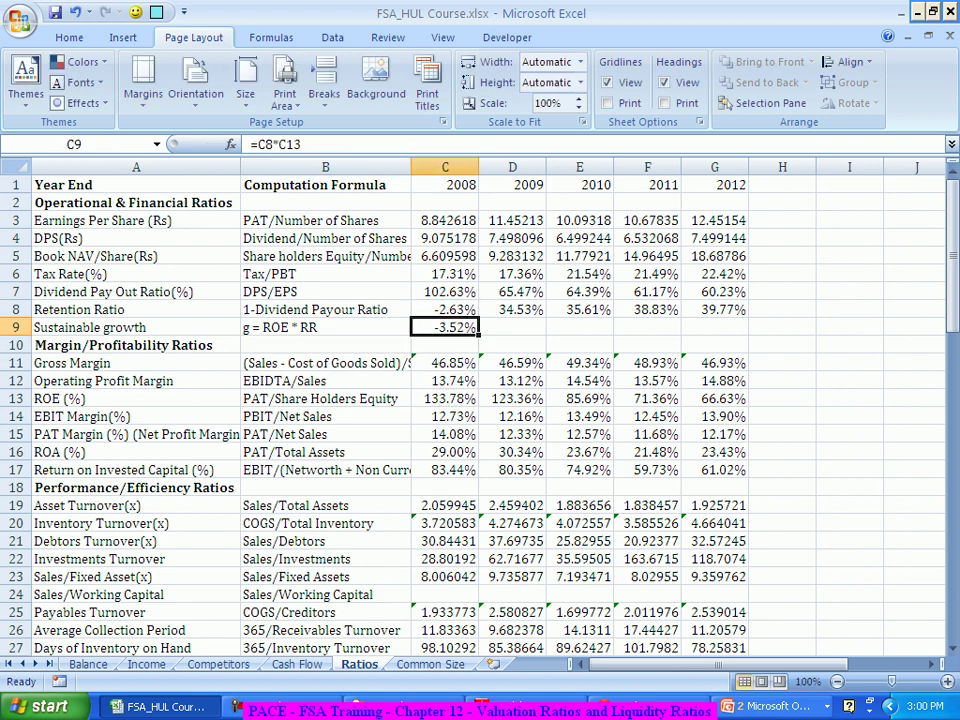
left_click_drag(479, 335, 740, 335)
left_click(714, 328)
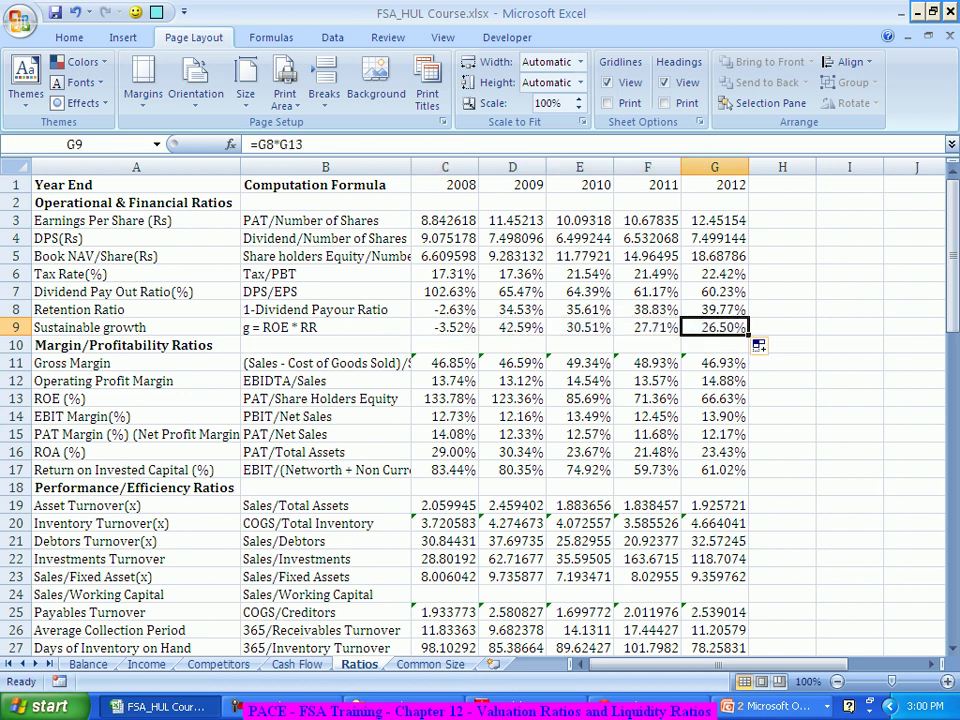